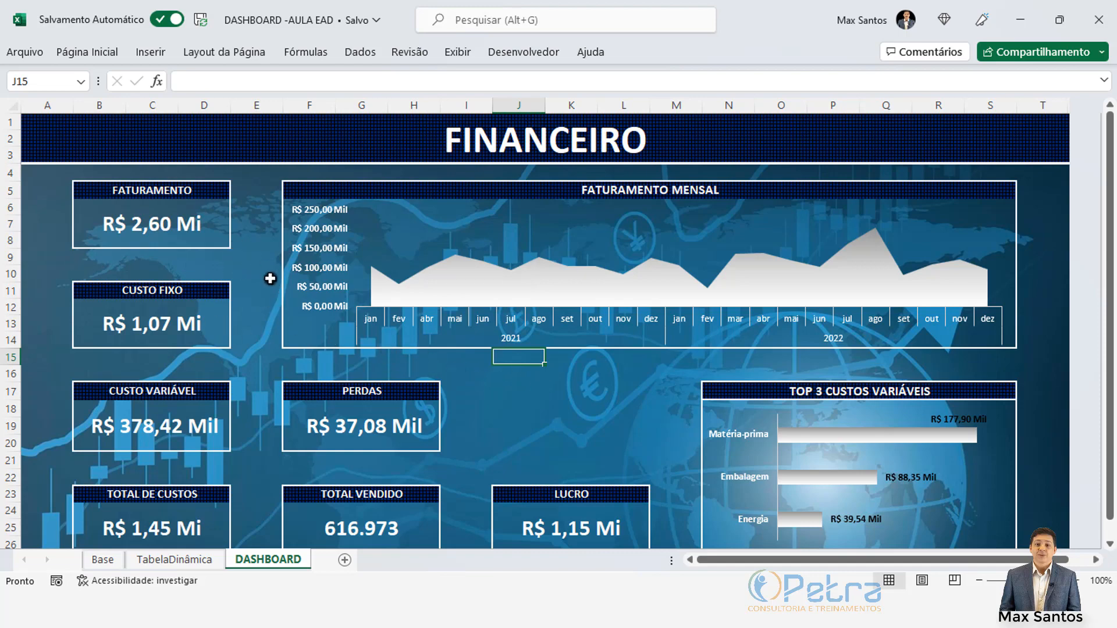
left_click(624, 373)
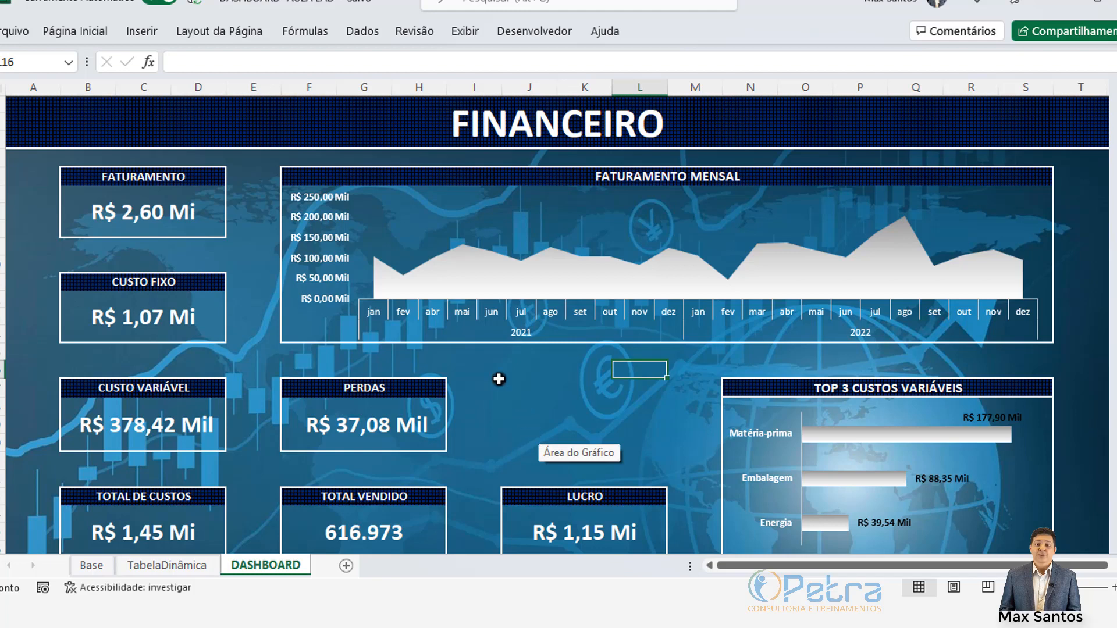
left_click(515, 367)
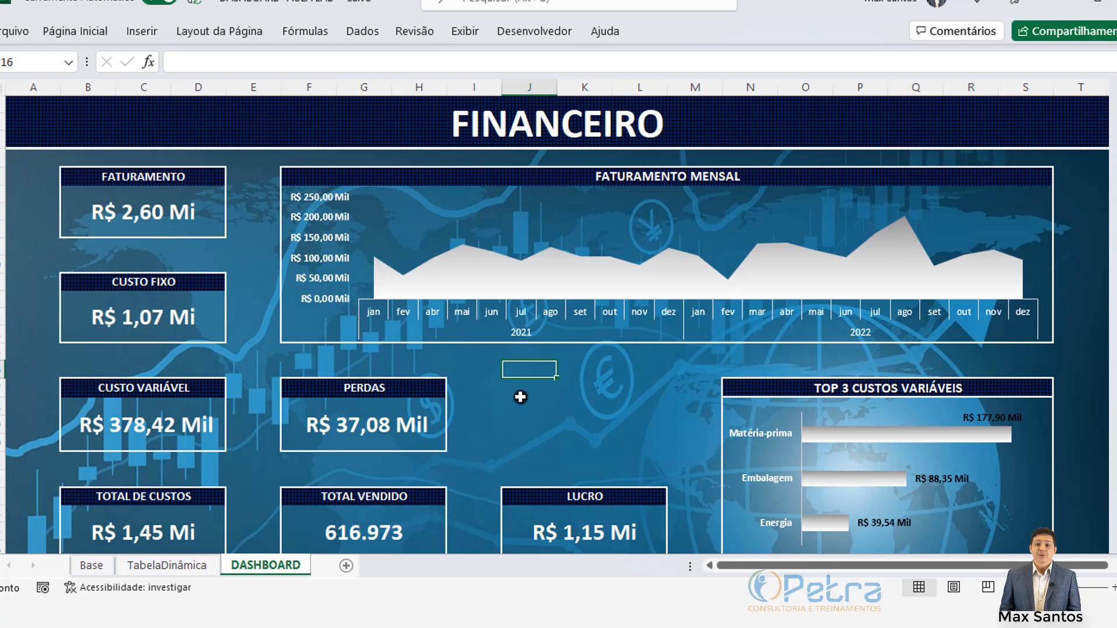
left_click(540, 406)
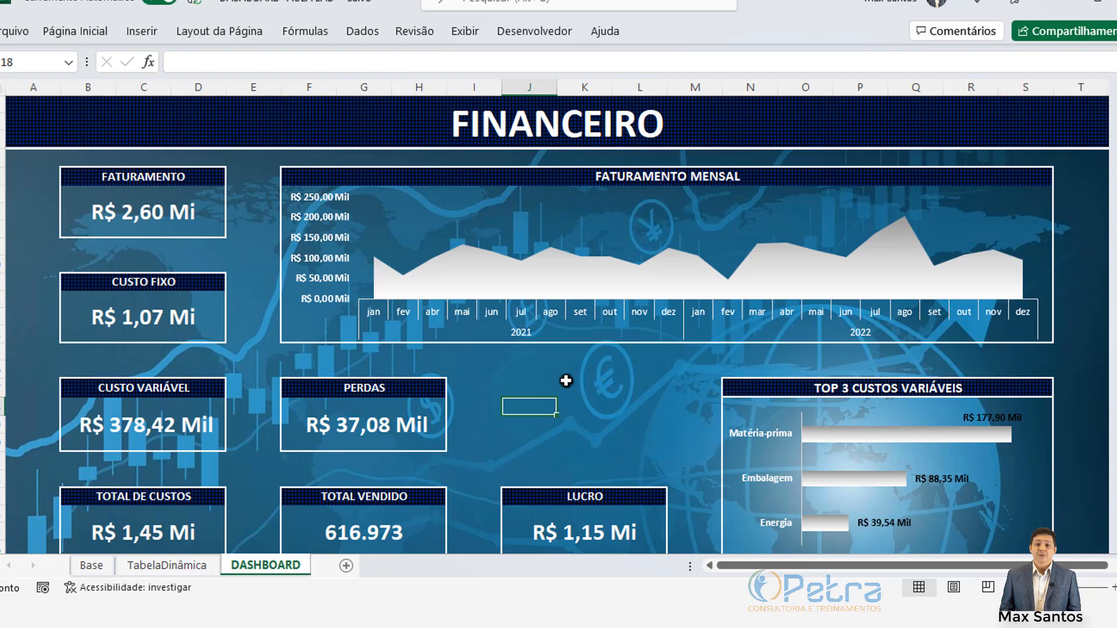
left_click(567, 382)
left_click(527, 366)
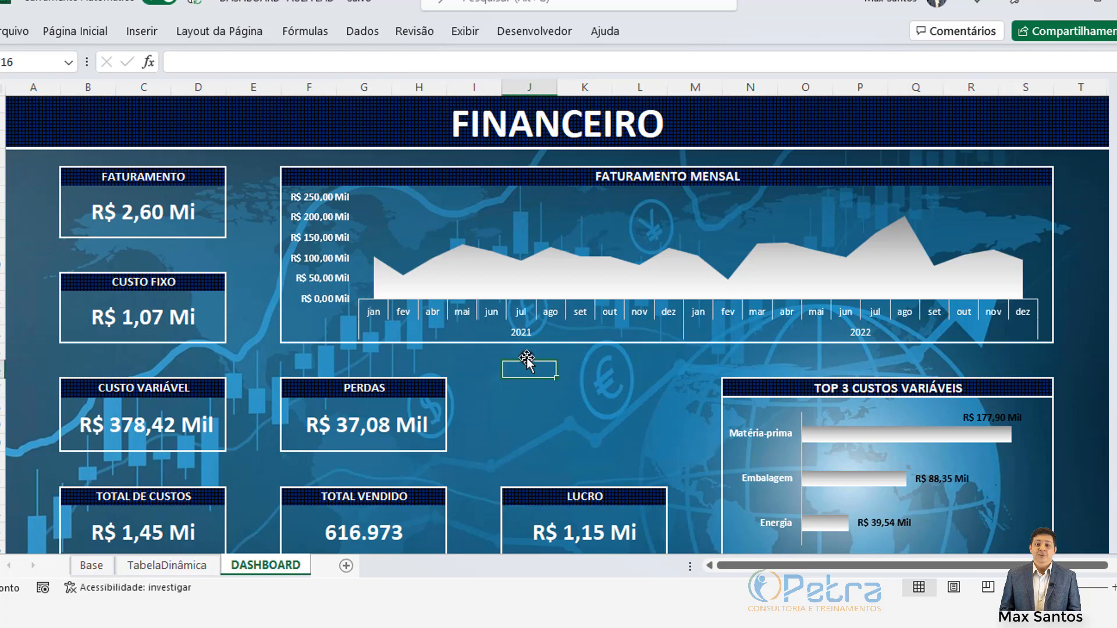
Paste the copied traffic light picture at J15, shrink it slightly and centre it above the LUCRO card
left_click(529, 351)
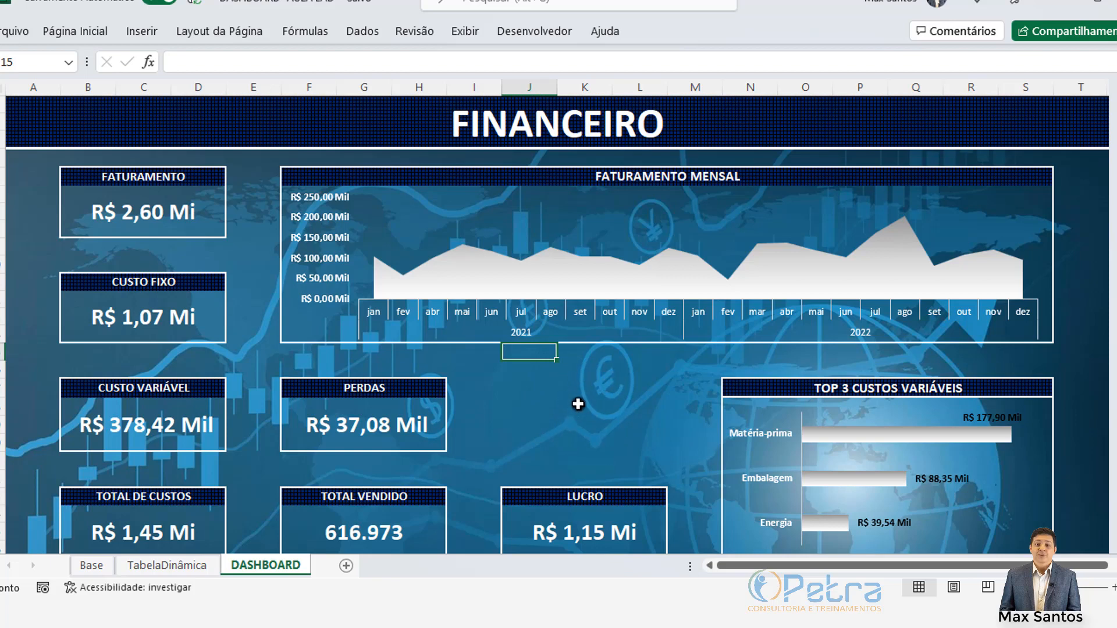
key("ctrl+v")
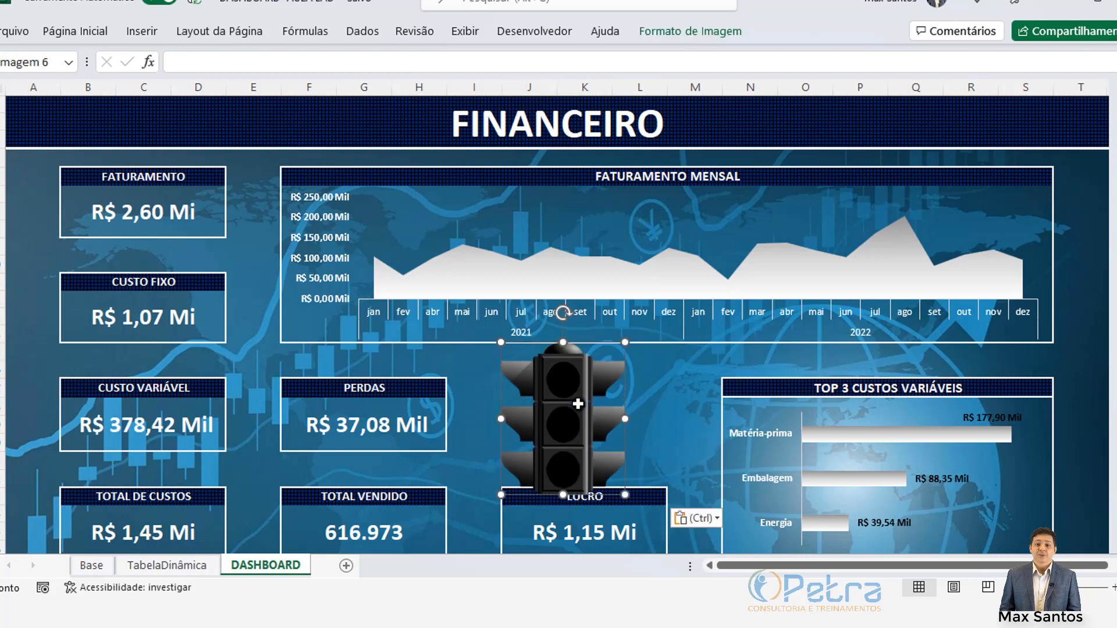
mouse_move(578, 404)
left_mouse_down()
mouse_move(605, 398)
mouse_move(586, 394)
mouse_move(596, 393)
left_mouse_up()
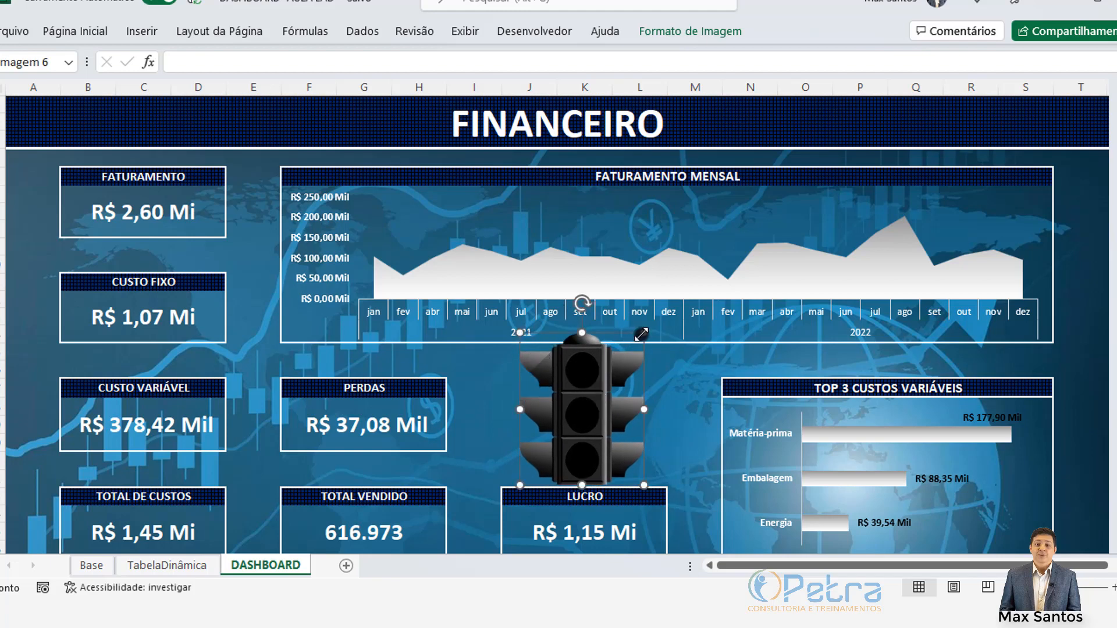
left_click_drag(642, 331, 629, 347)
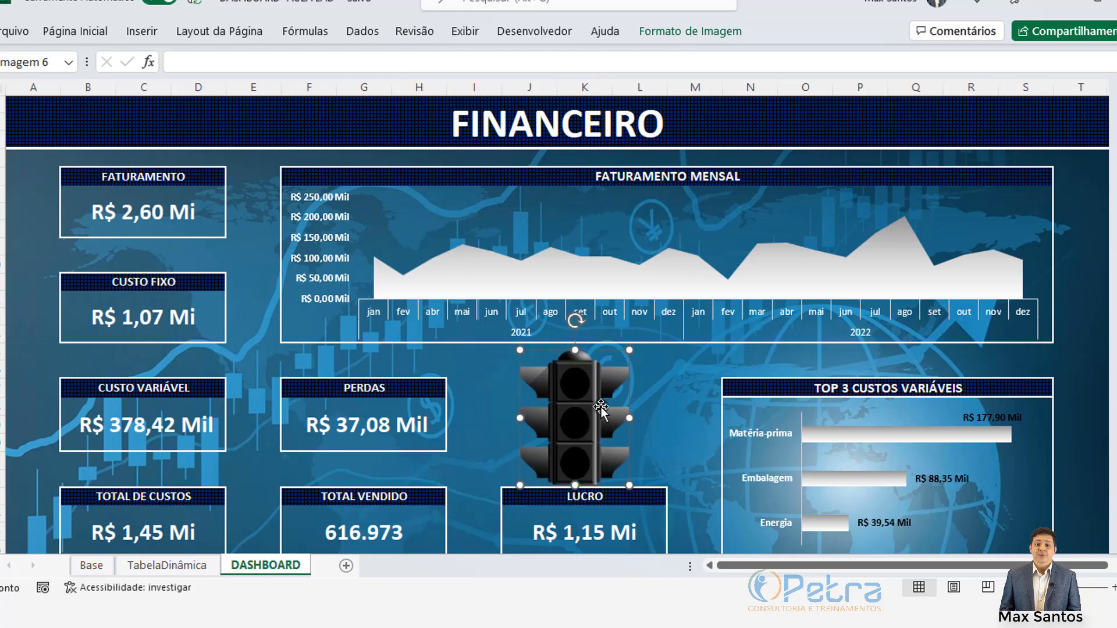
left_click(601, 403)
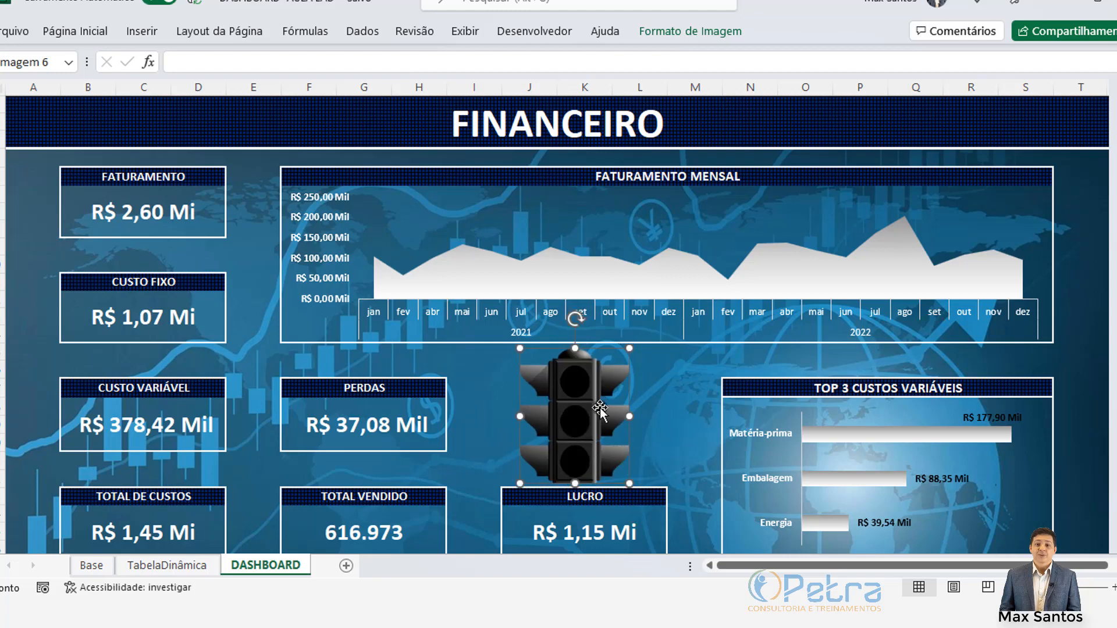
left_click_drag(586, 431, 610, 433)
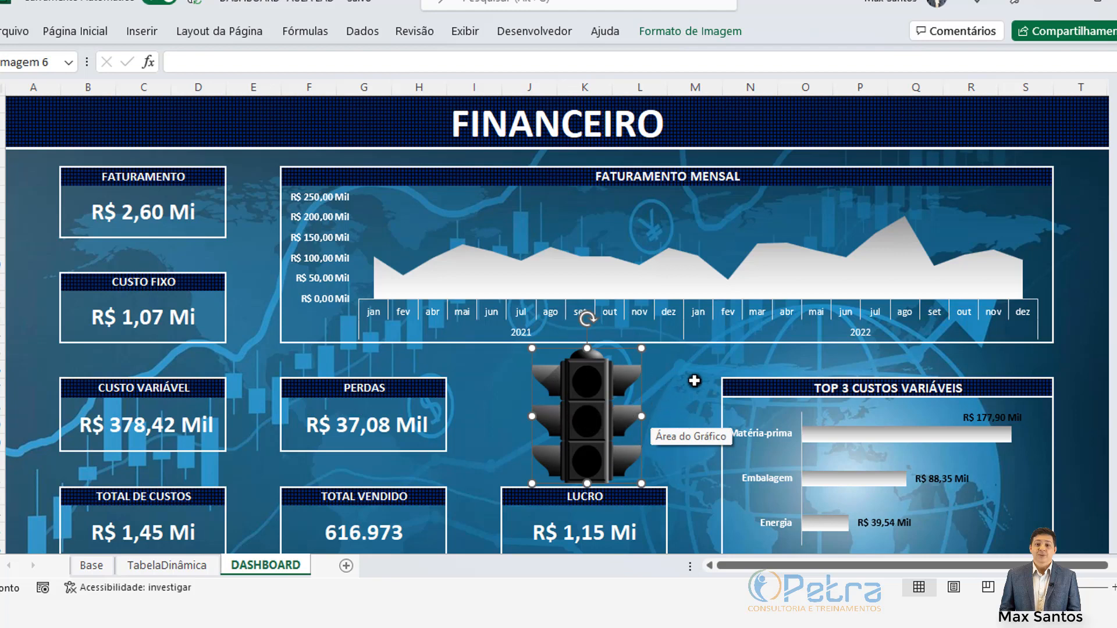
left_click(675, 387)
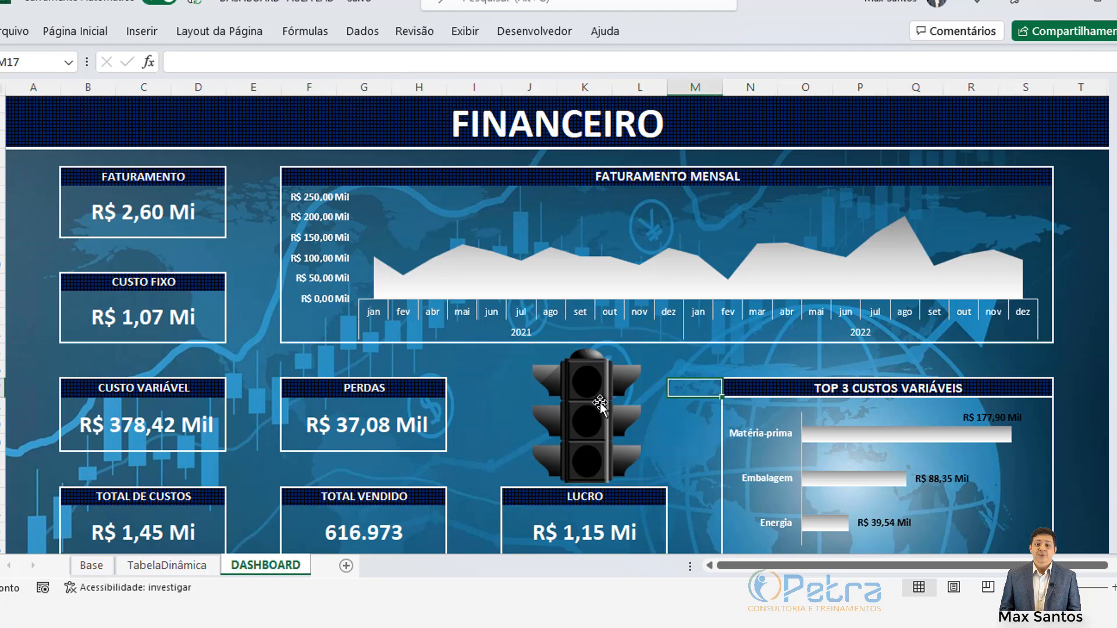
Examine the traffic light picture and the formula behind the LUCRO card on the dashboard
left_click(599, 407)
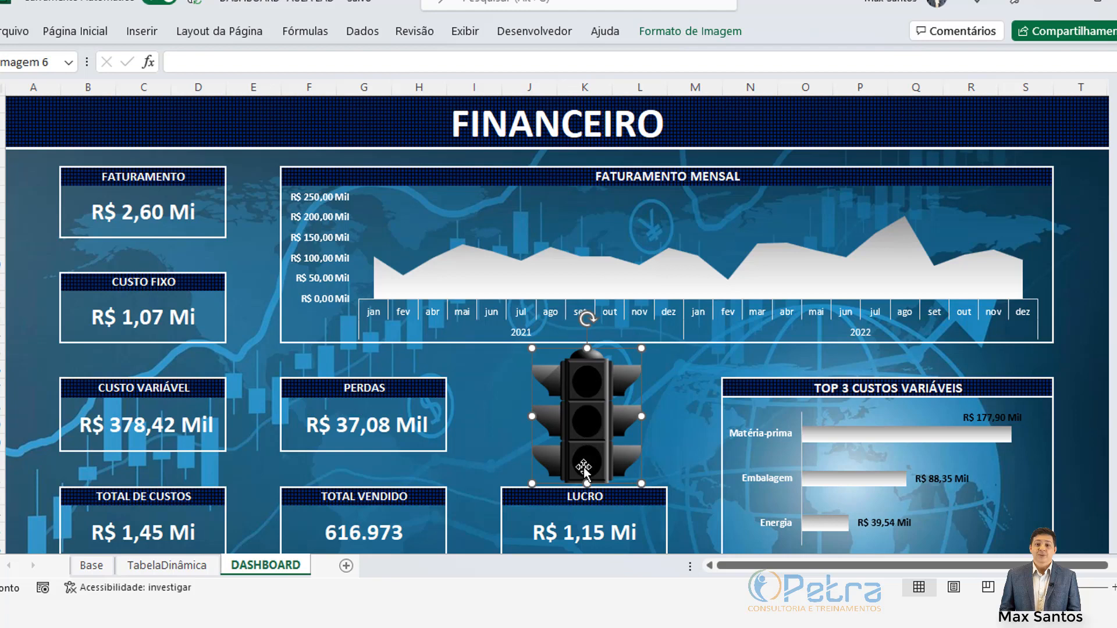
left_click(586, 534)
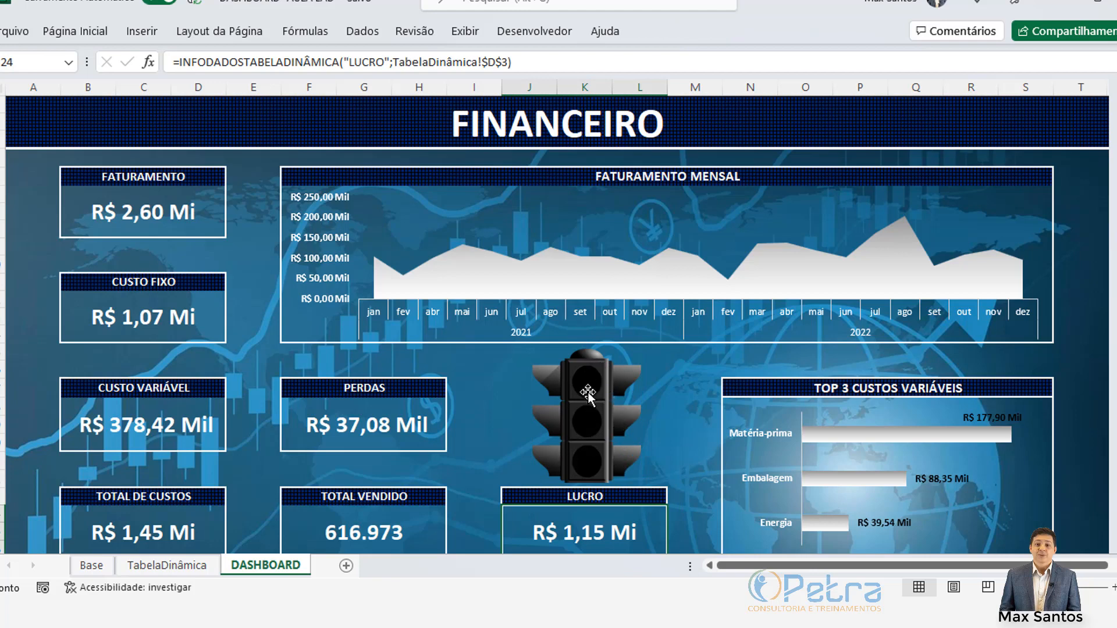
scroll(477, 295, "down", 5)
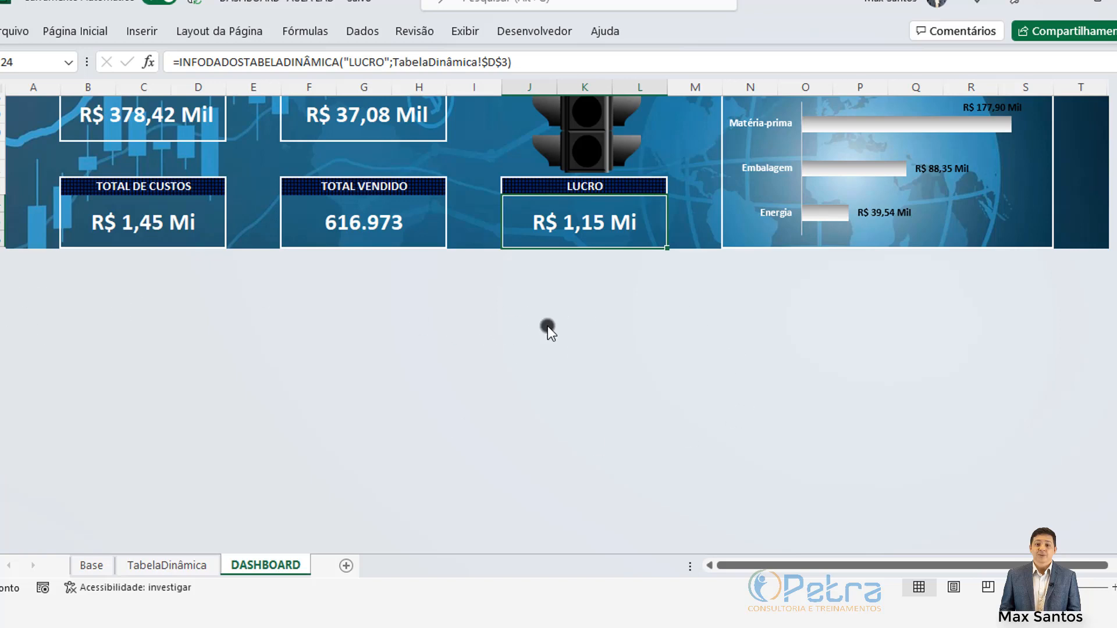
scroll(595, 330, "up", 5)
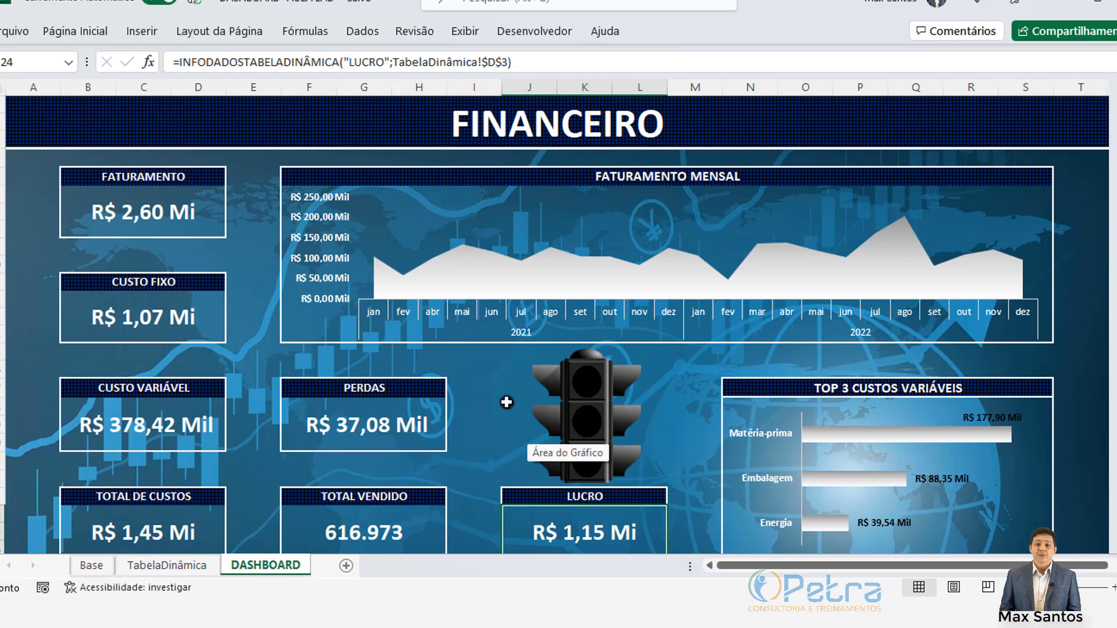
scroll(512, 401, "down", 1)
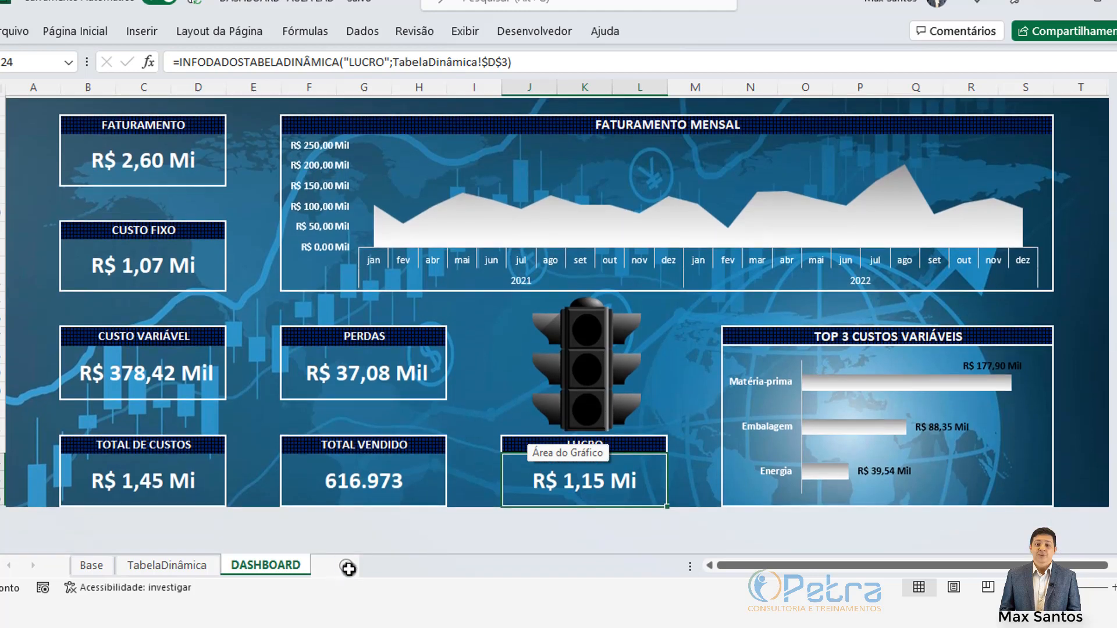
scroll(533, 512, "down", 2)
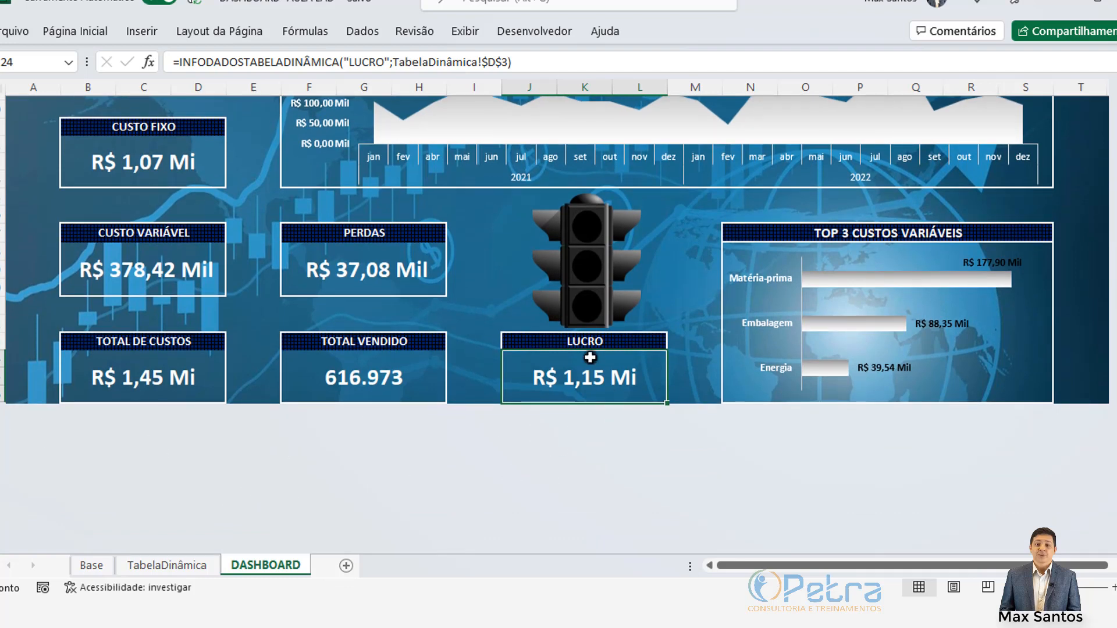
scroll(591, 357, "up", 2)
scroll(590, 357, "up", 2)
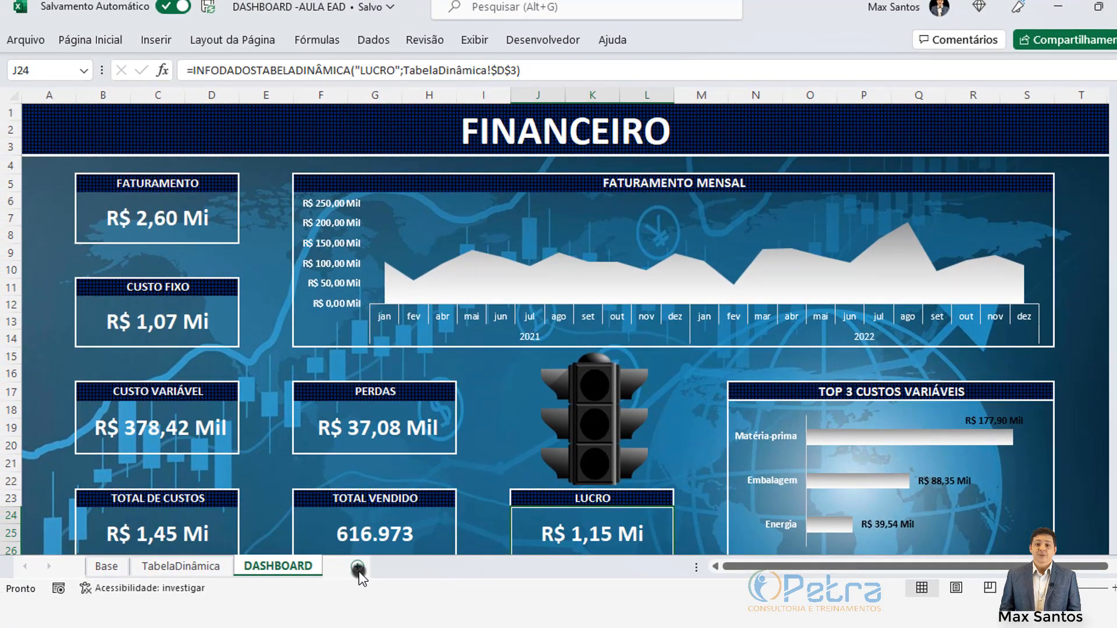
Add a new worksheet after DASHBOARD and name it Semáforo
left_click(357, 567)
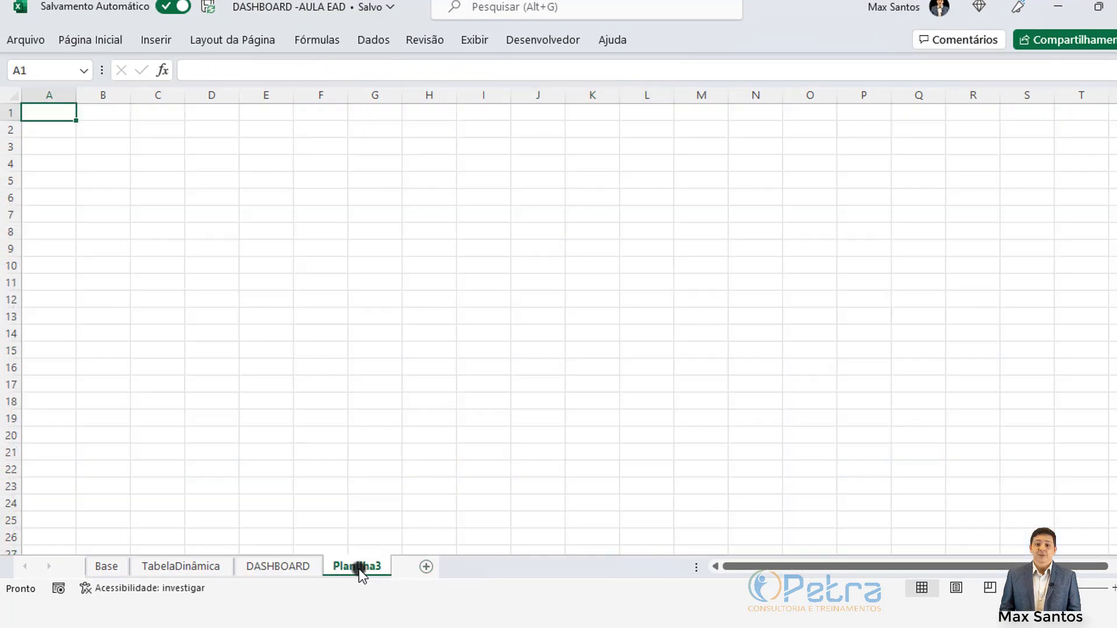
double_click(359, 567)
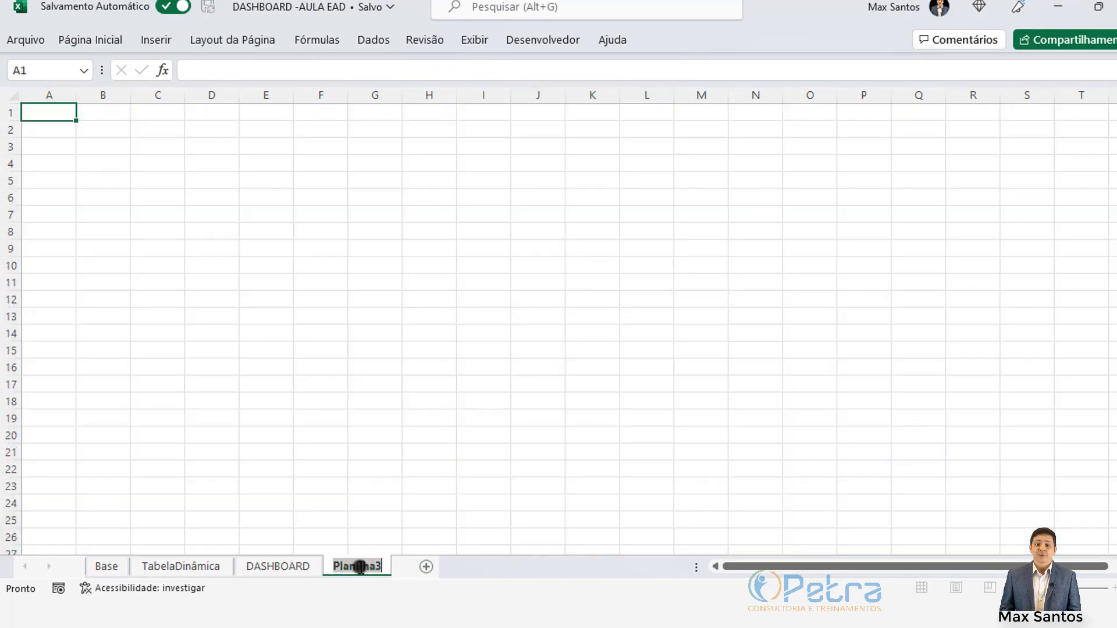
type("Sem")
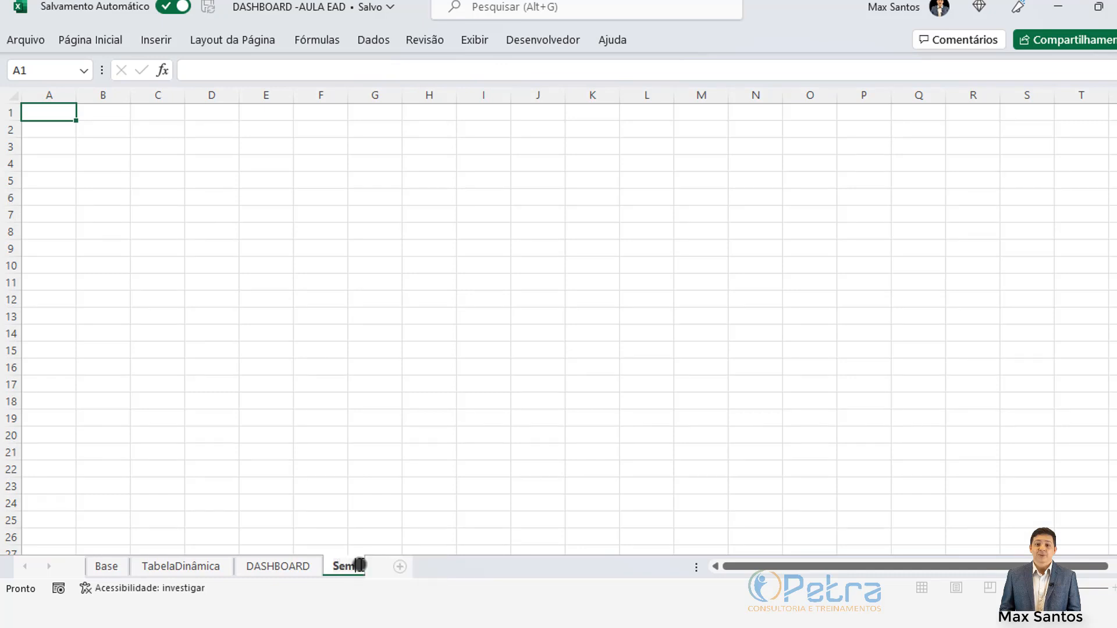
type("áforo")
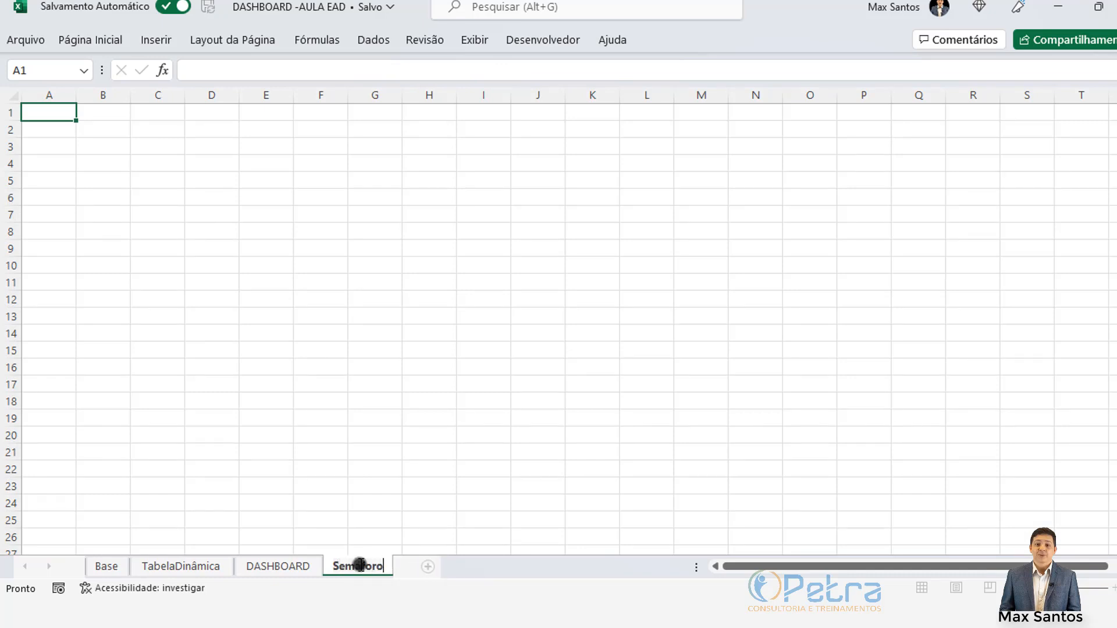
key("Return")
left_click(404, 467)
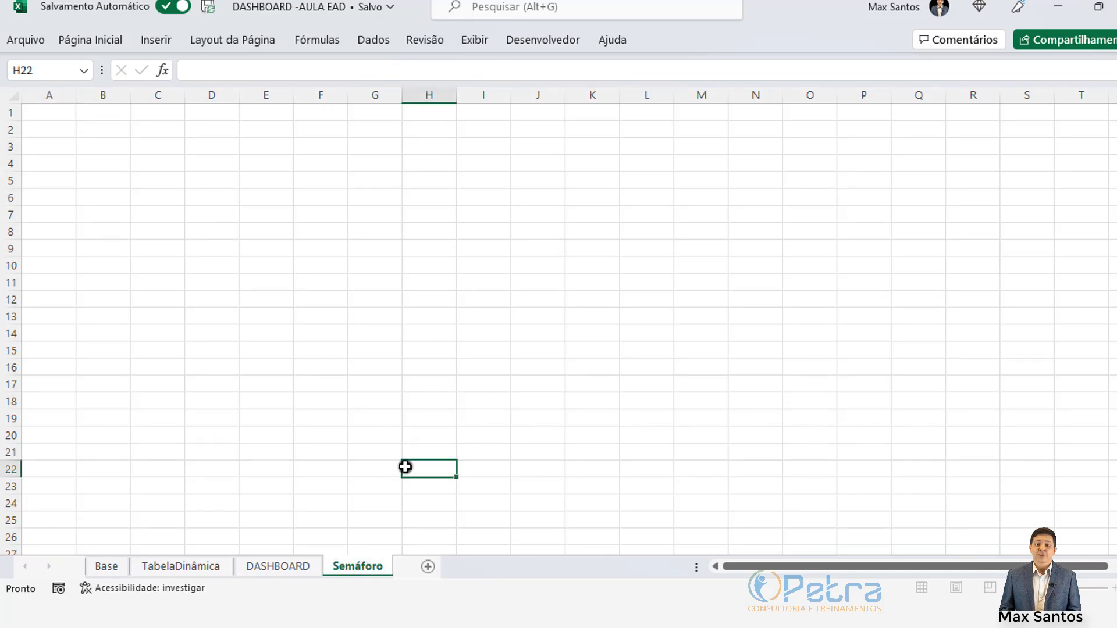
Review the traffic light and LUCRO card on the DASHBOARD sheet against the empty Semáforo sheet
left_click(291, 569)
left_click(354, 569)
left_click(294, 569)
left_click(349, 569)
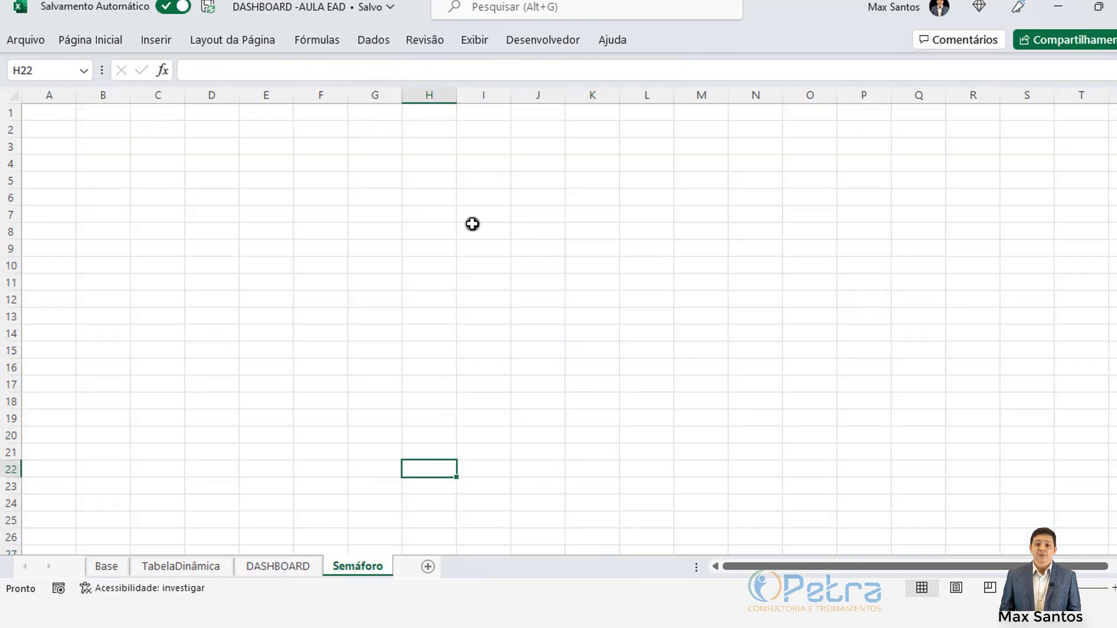
left_click(317, 567)
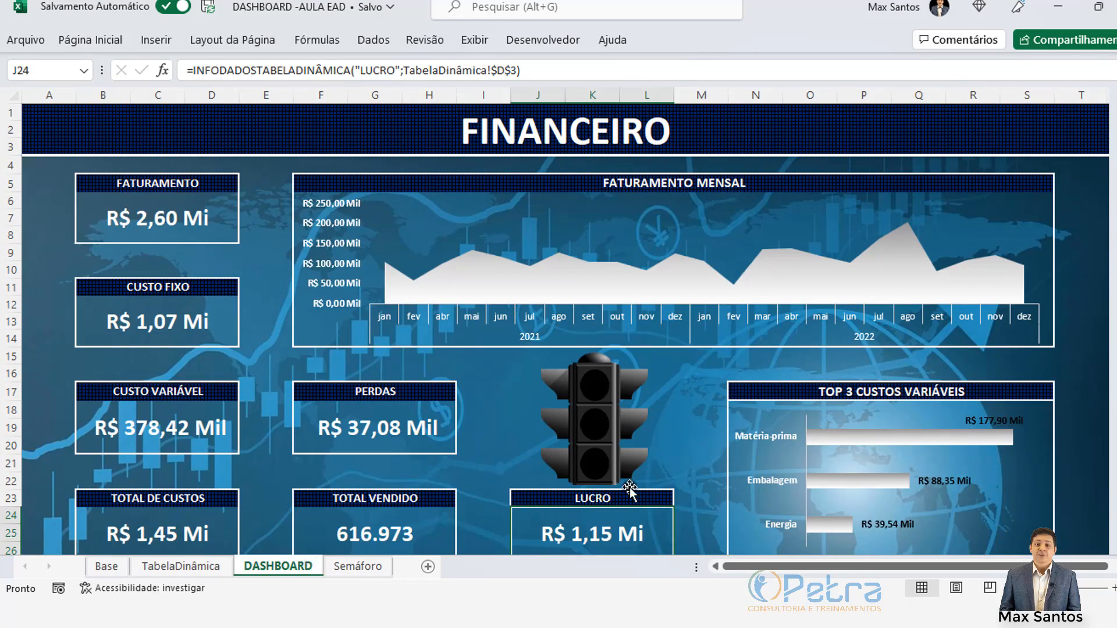
scroll(567, 430, "down", 2)
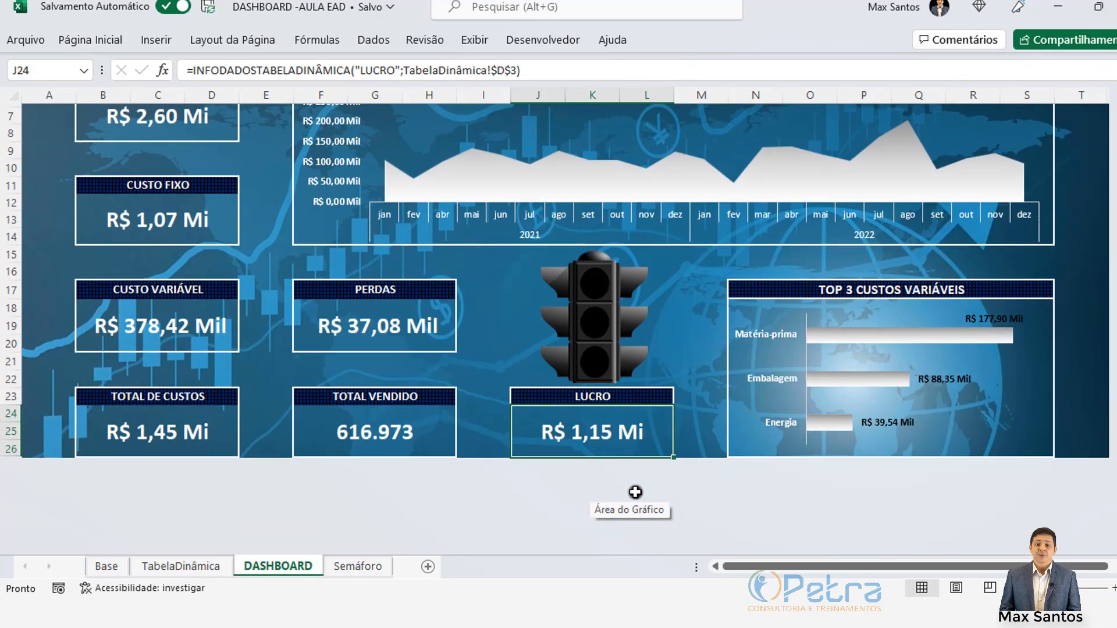
scroll(558, 373, "up", 2)
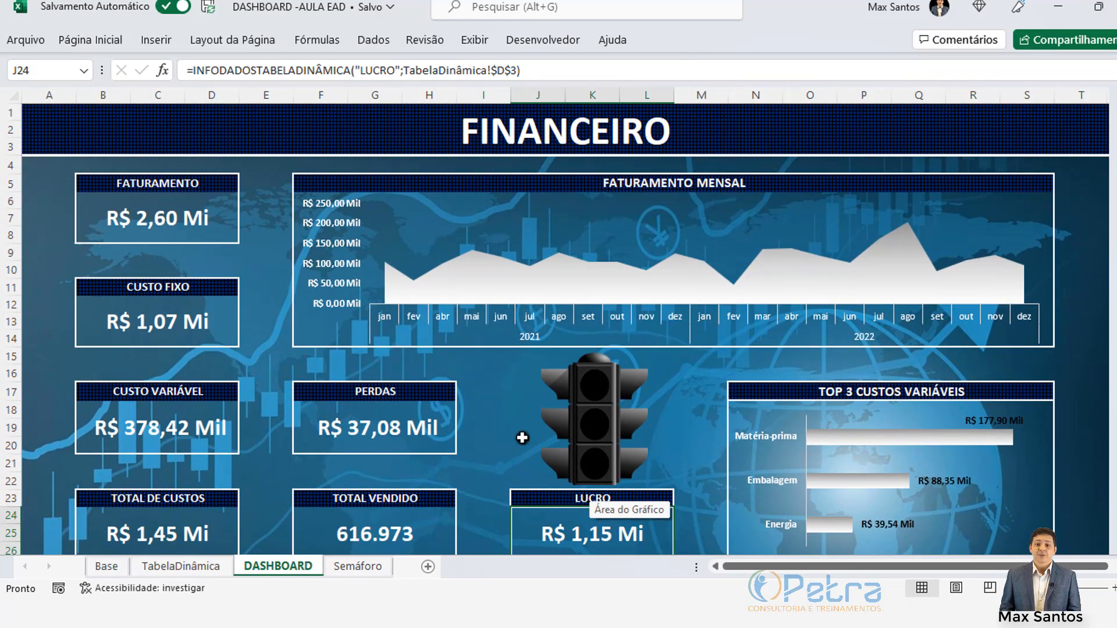
Enter the label LUCRO in cell B2 of the Semáforo sheet
left_click(353, 567)
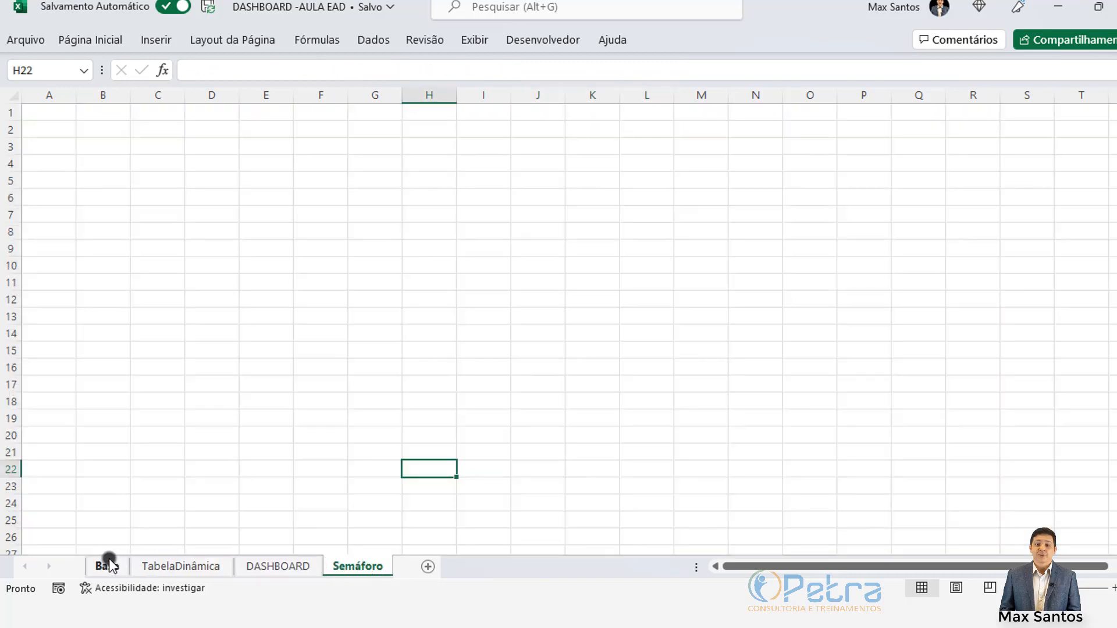
left_click(188, 263)
left_click(182, 208)
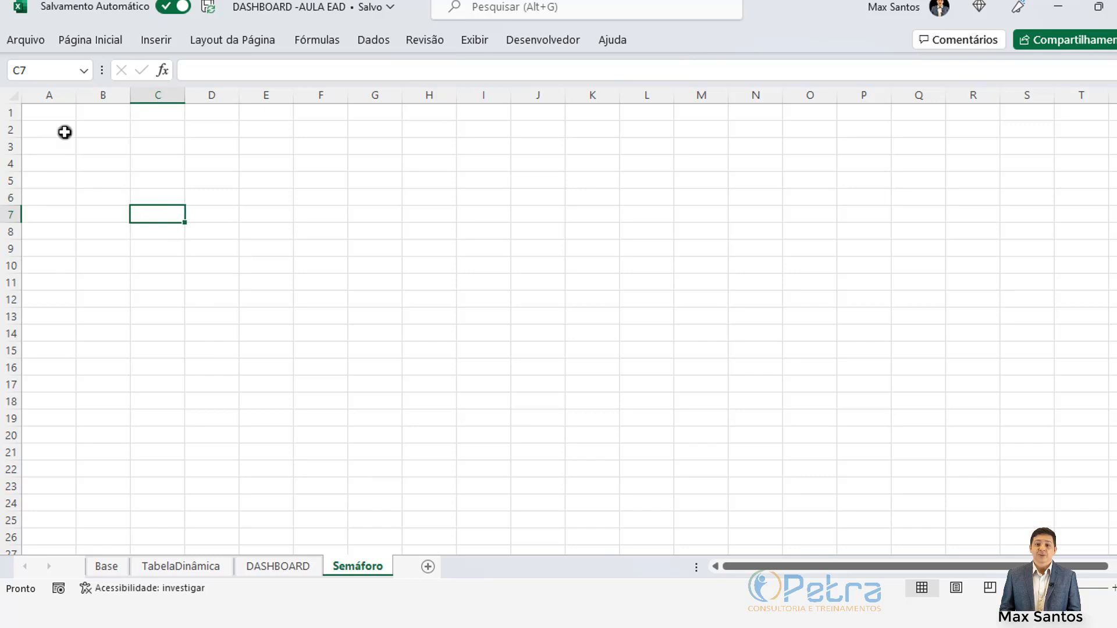
left_click(65, 114)
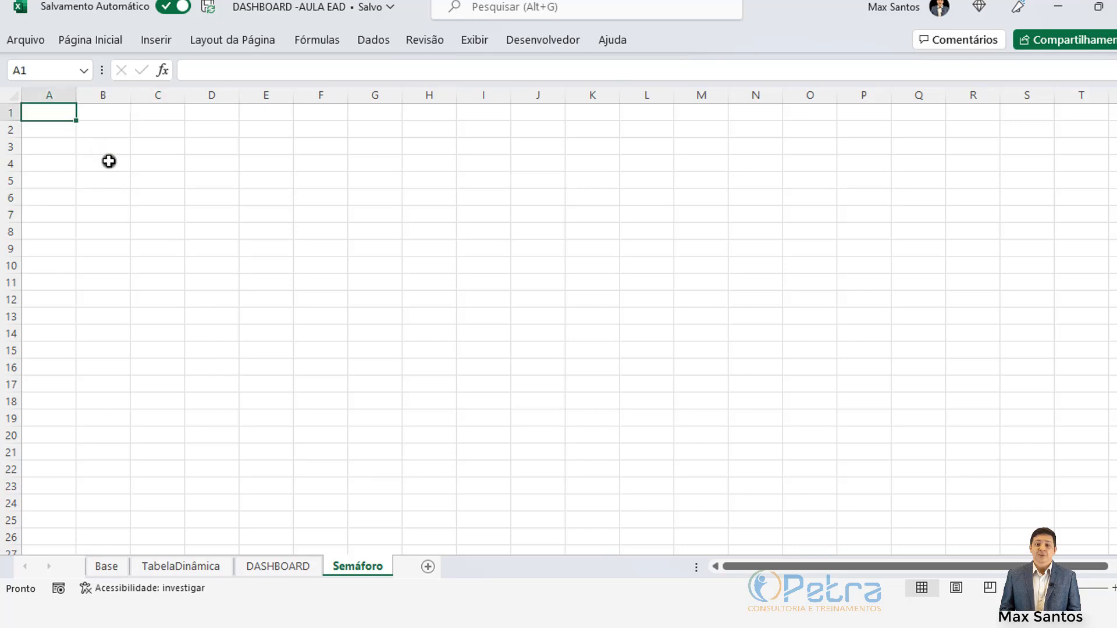
left_click(101, 128)
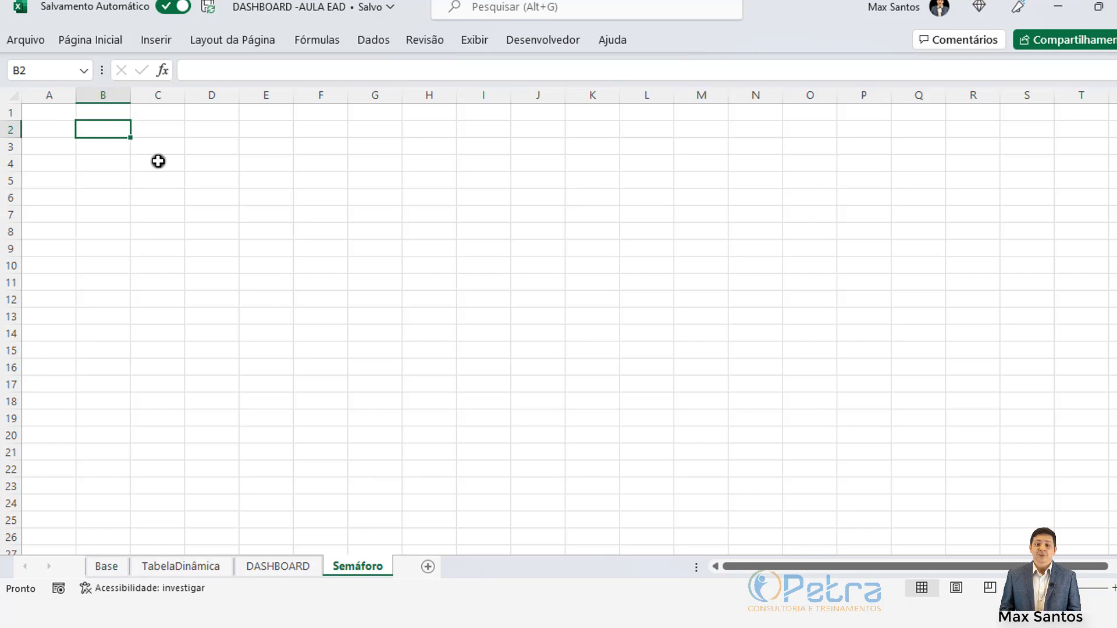
type("LU")
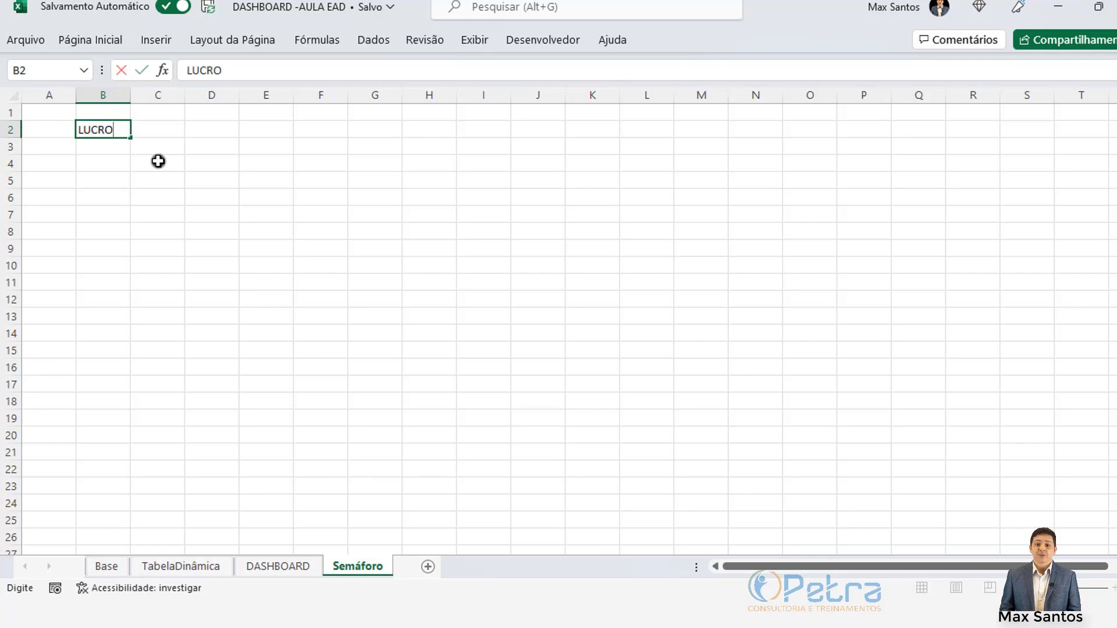
type("CRO")
left_click(156, 161)
Make the LUCRO label in cell B2 bold and set the ribbon to always be shown
left_click(105, 129)
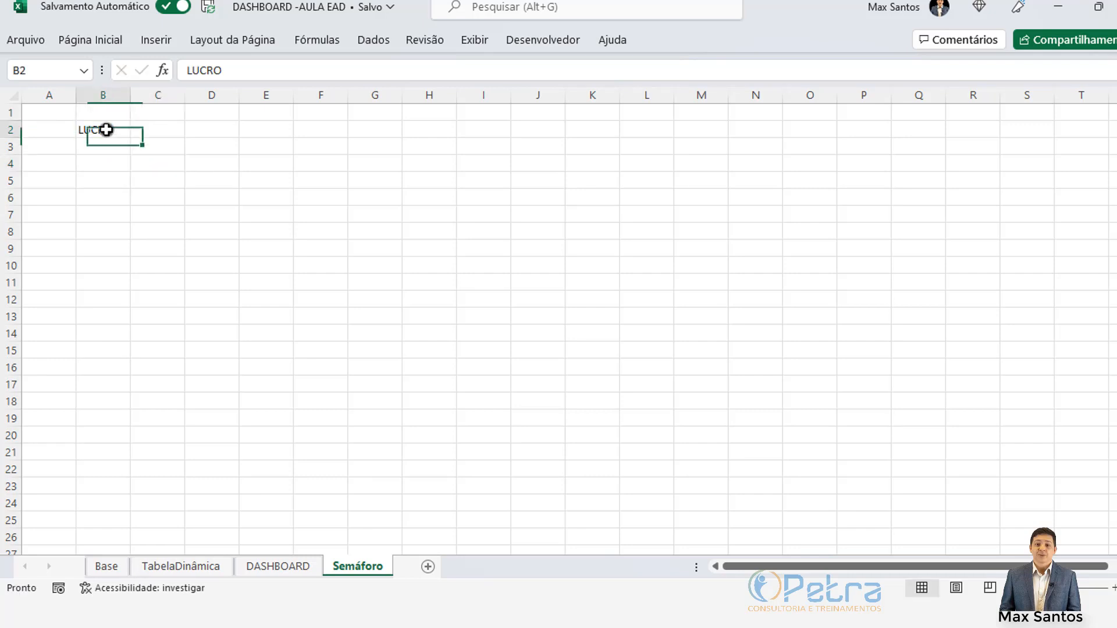
left_click(100, 42)
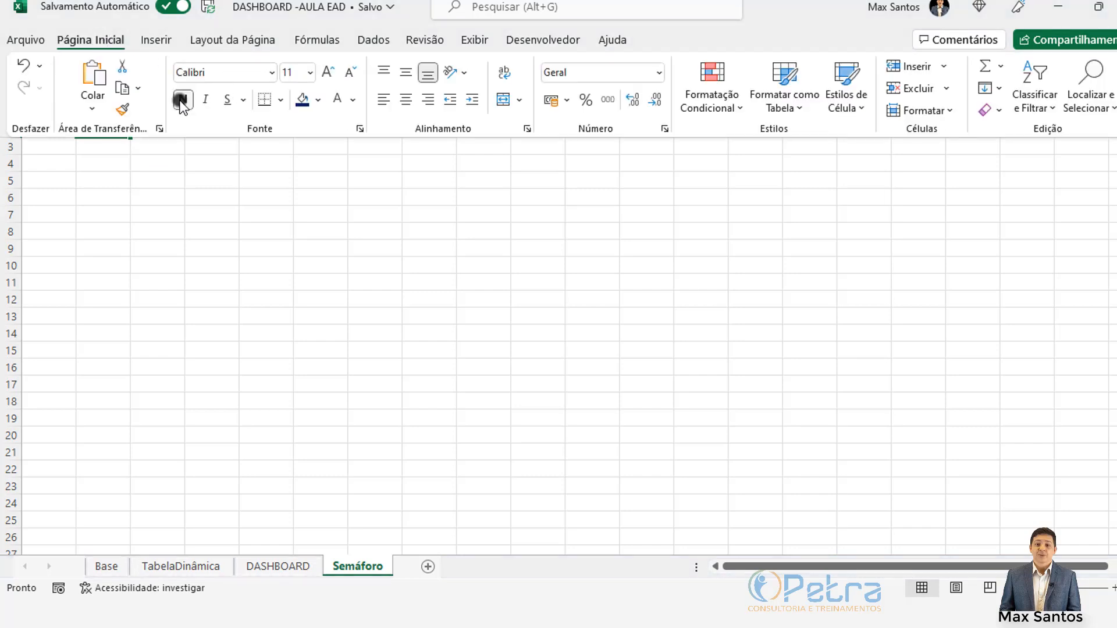
left_click(1106, 129)
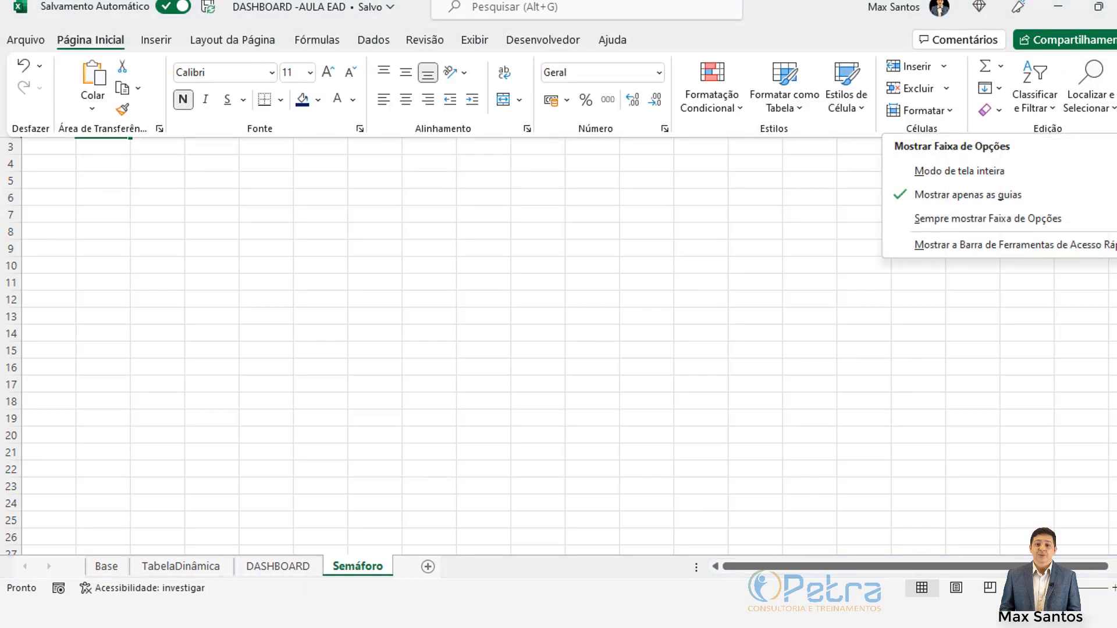
left_click(957, 220)
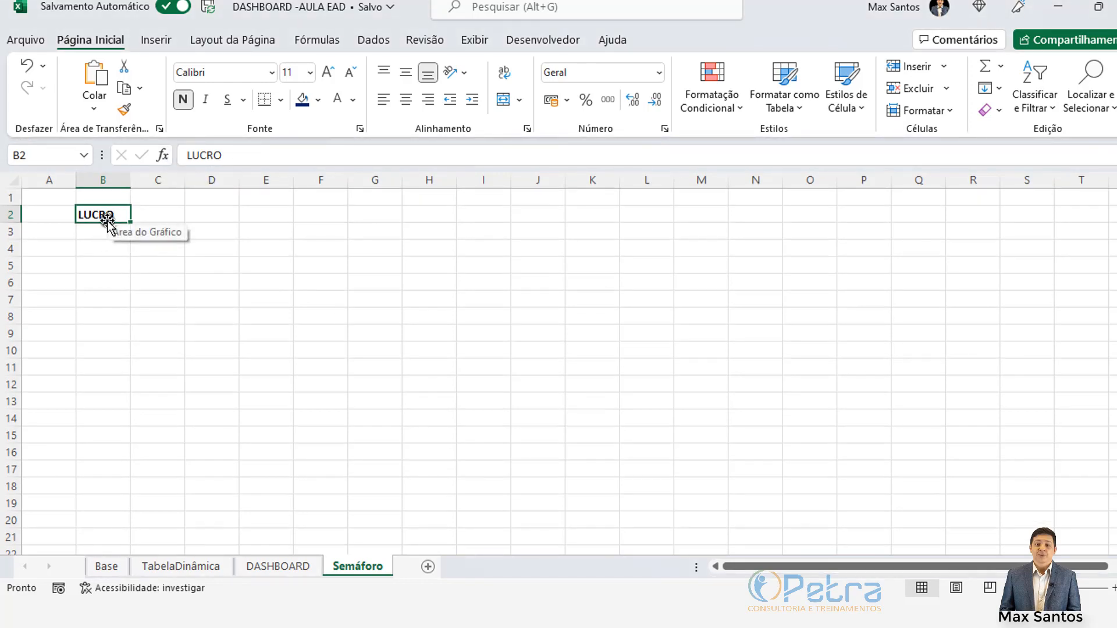
Enter the label CRÍTICO in cell A3 and widen column A slightly
left_click(59, 231)
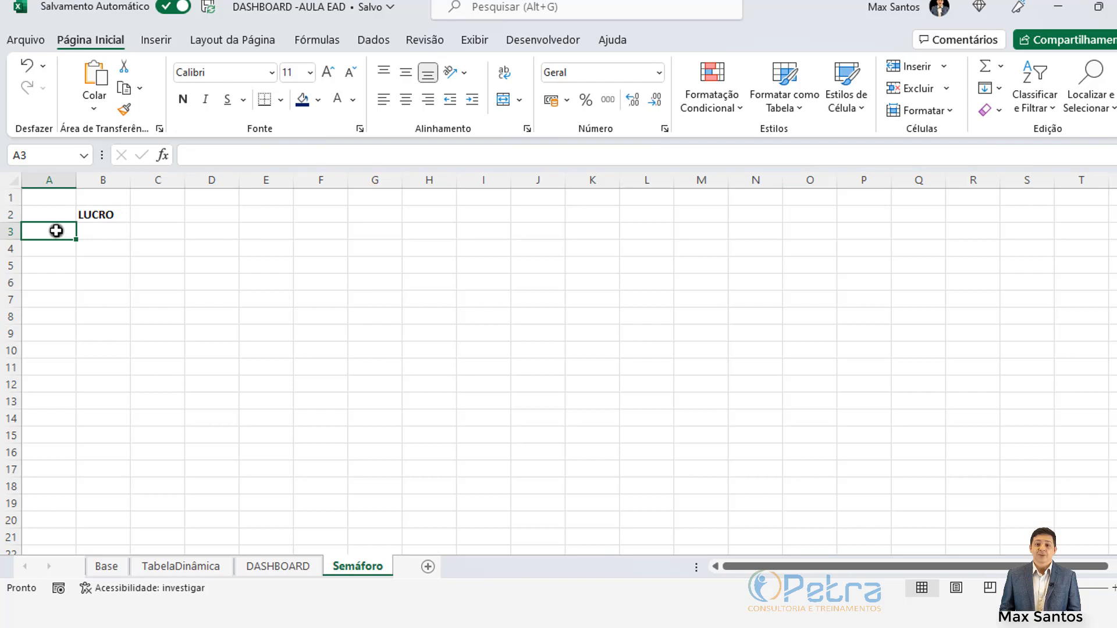
type("CRÍTICO")
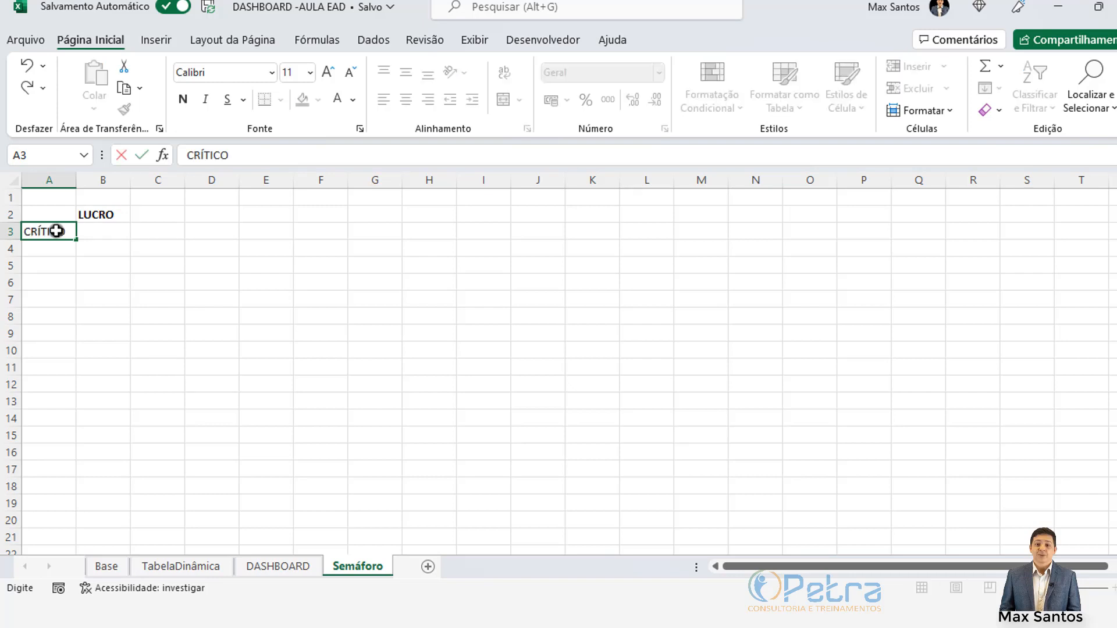
left_click(105, 314)
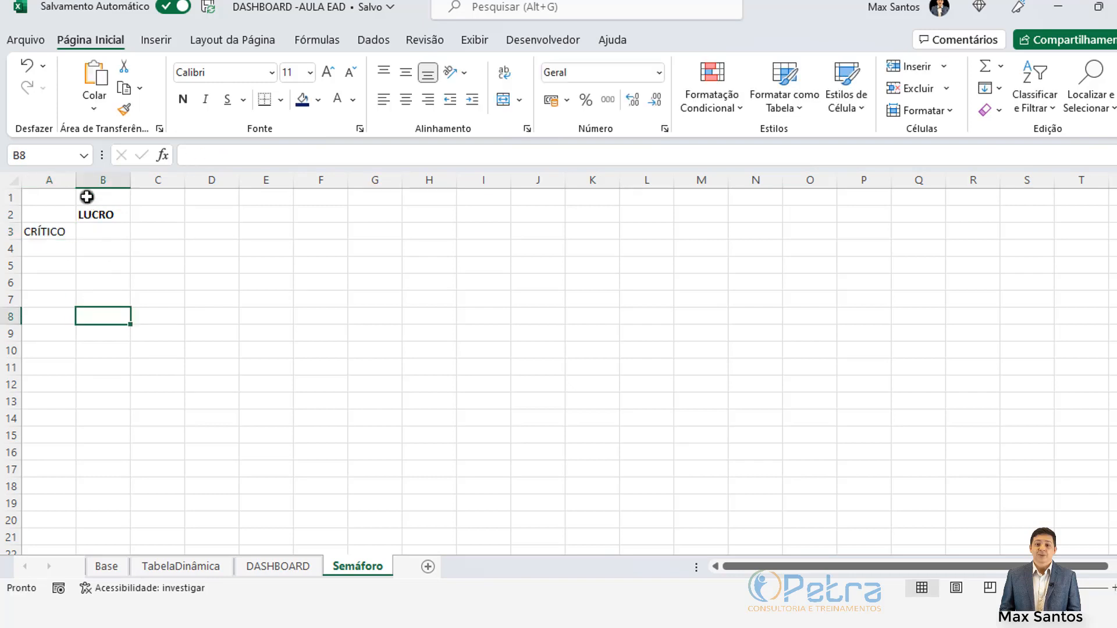
left_click_drag(76, 182, 86, 185)
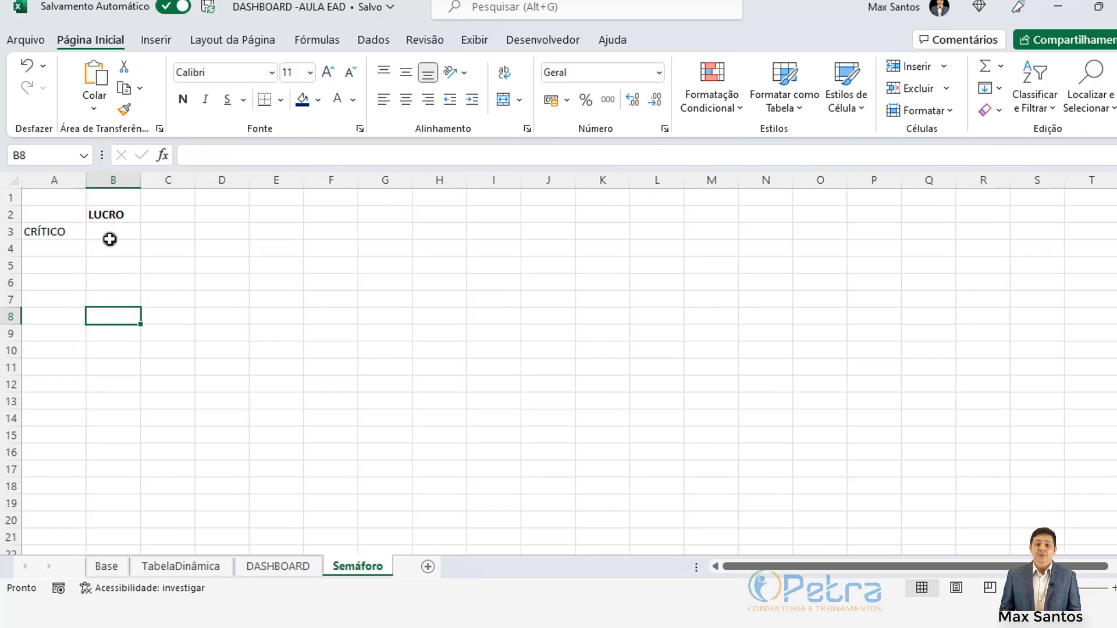
Enter 0 as the CRÍTICO value in cell B3 and centre it horizontally and vertically
left_click(116, 232)
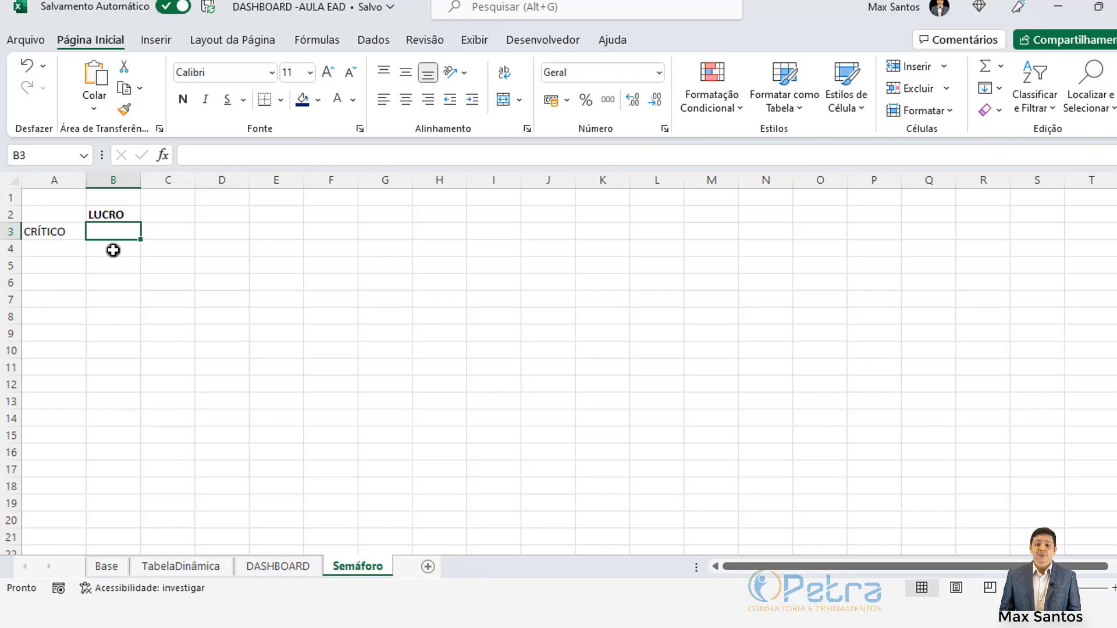
type("0")
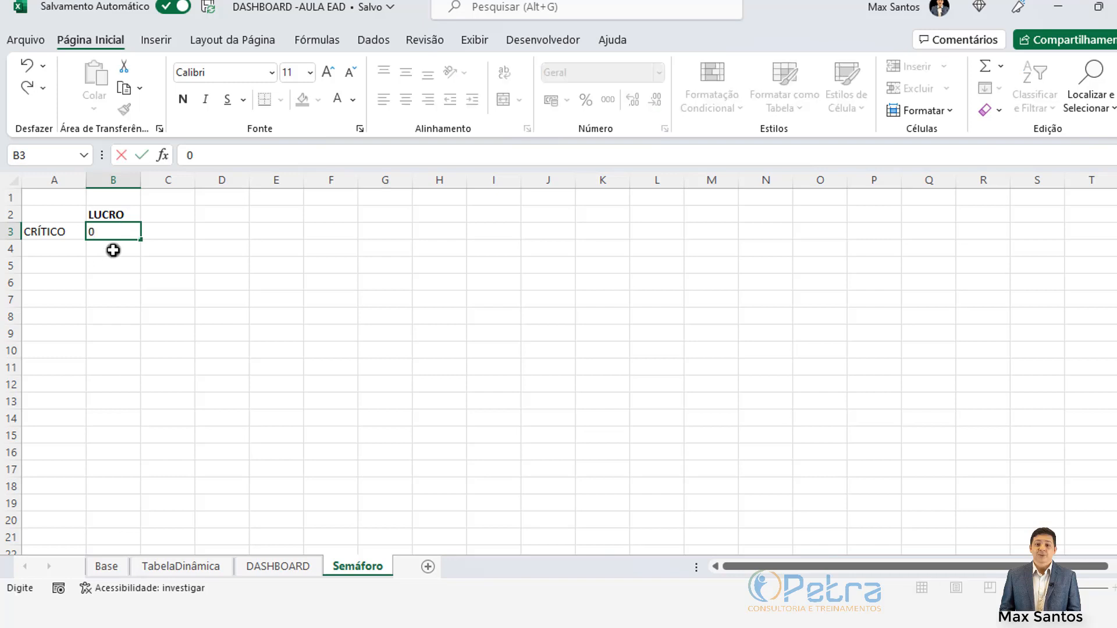
key("Return")
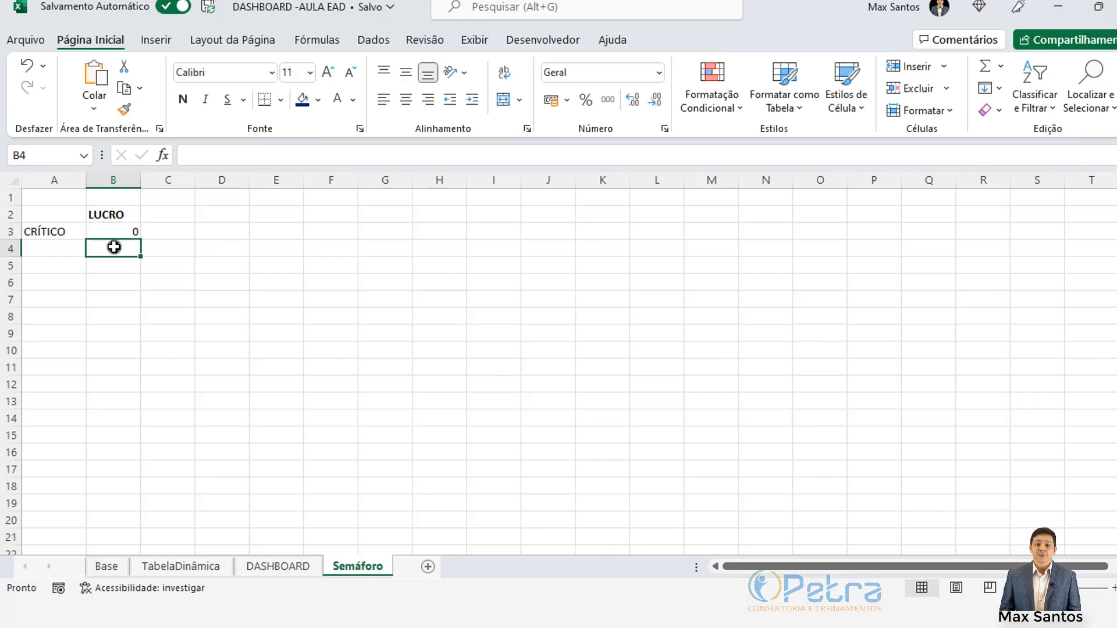
left_click(118, 228)
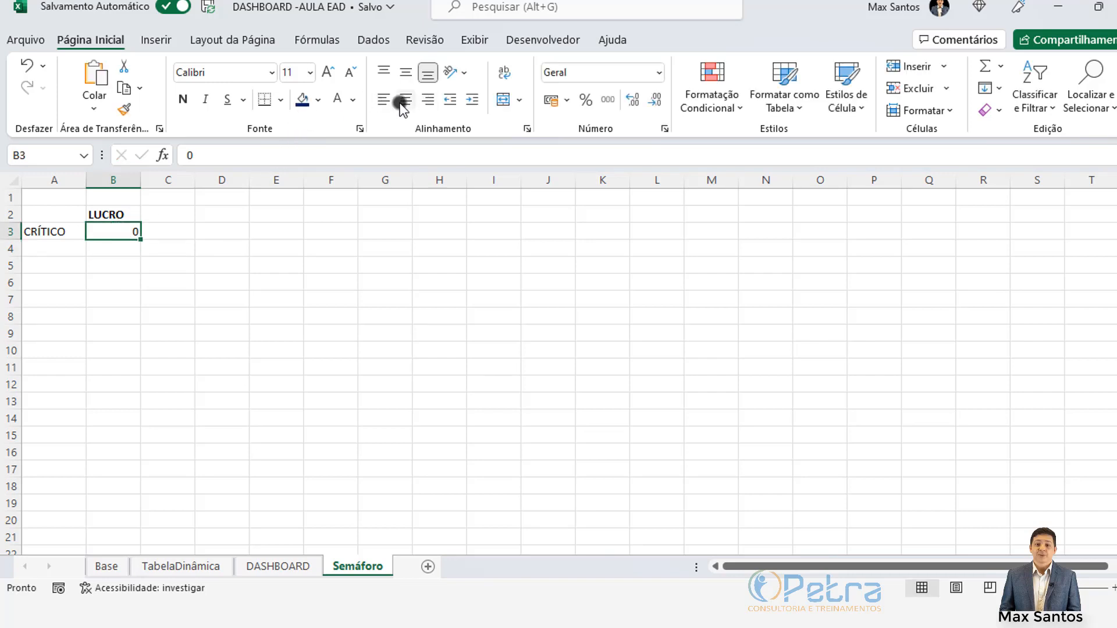
left_click(405, 73)
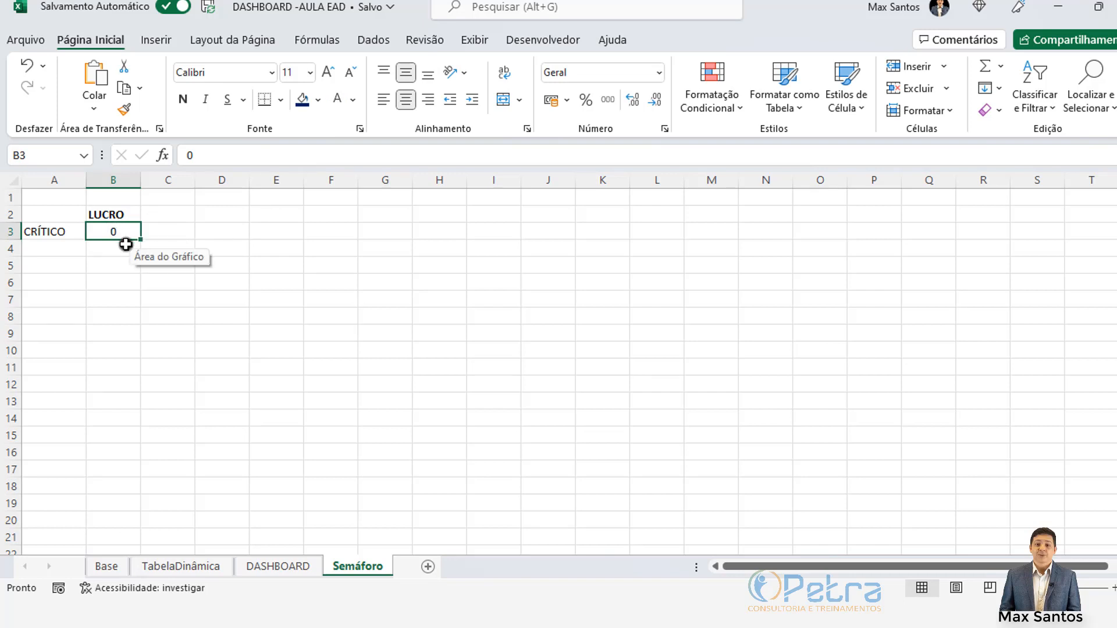
Make the CRÍTICO label in cell A3 bold
left_click(50, 235)
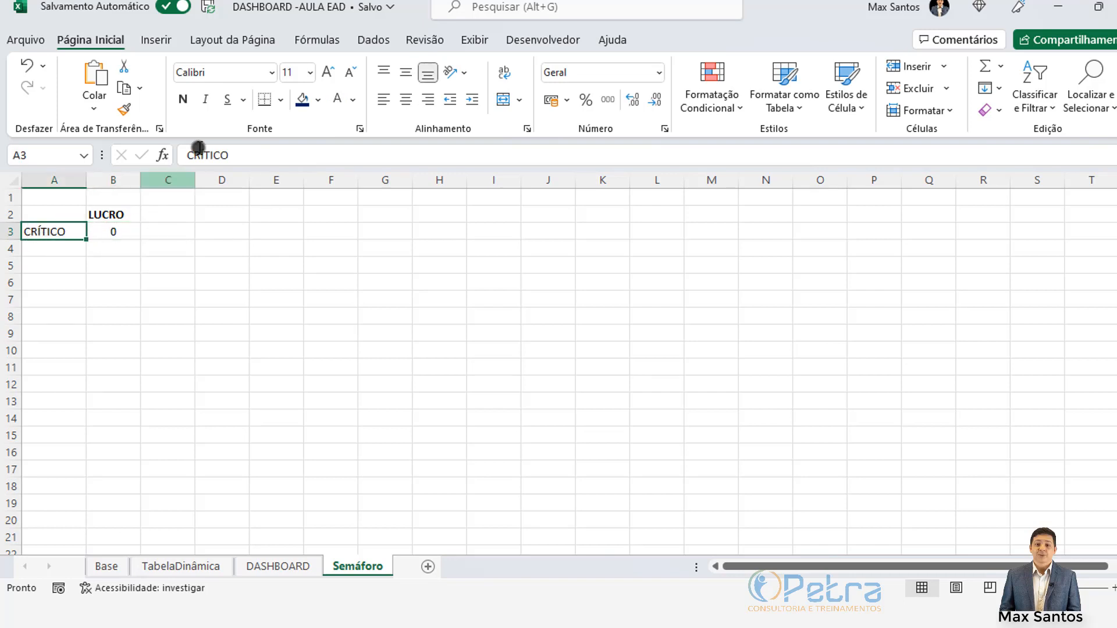
left_click(182, 99)
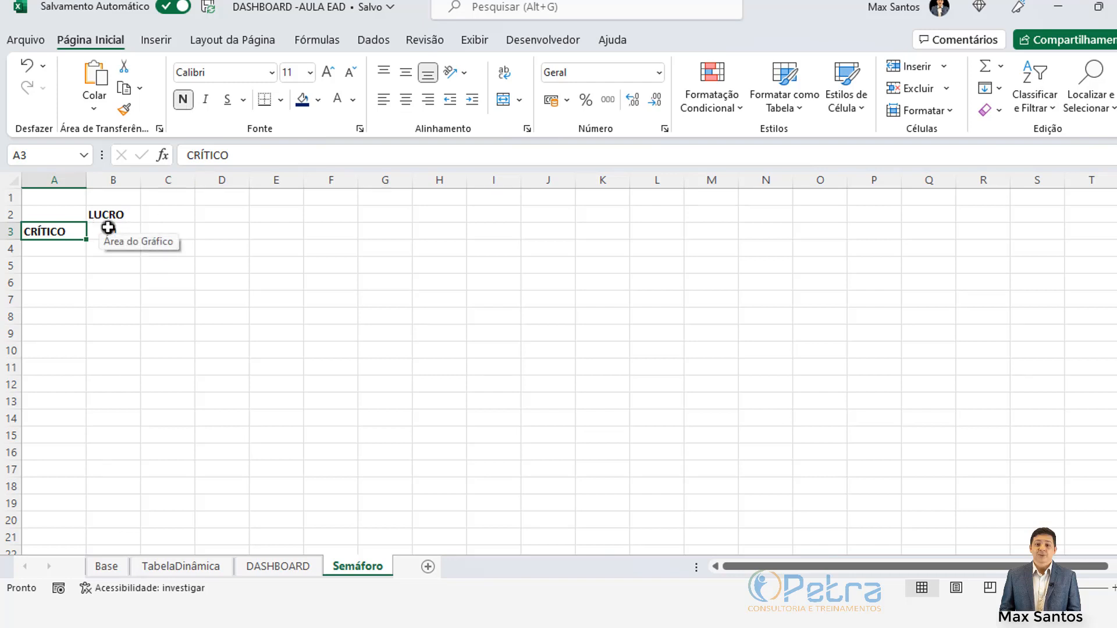
left_click(124, 231)
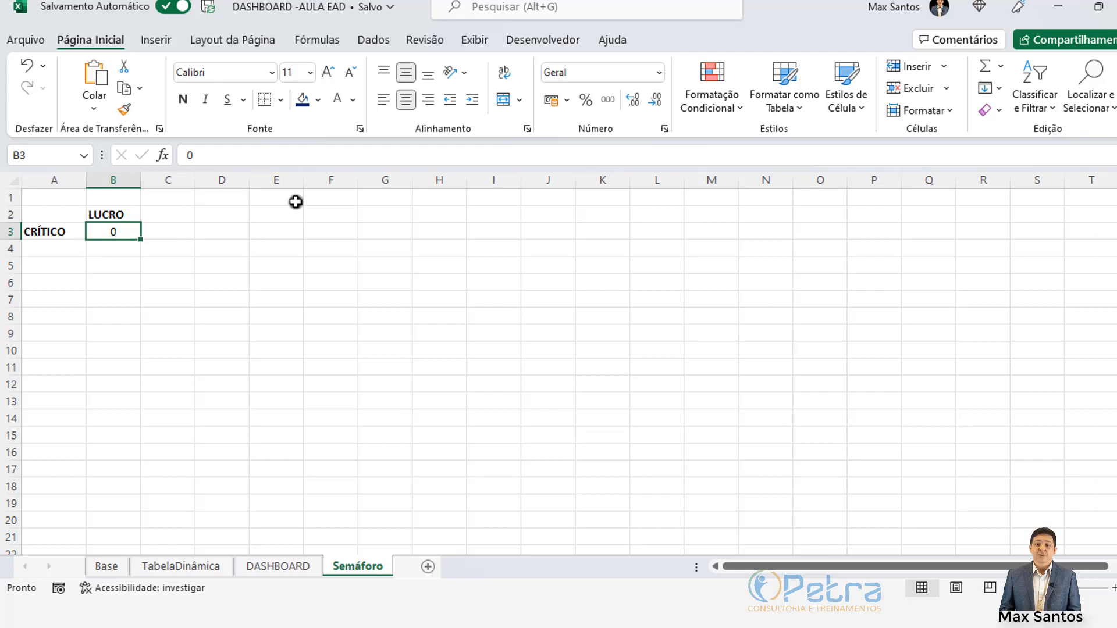
Enter the label ALERTA in cell A4 below CRÍTICO and make it bold
left_click(64, 249)
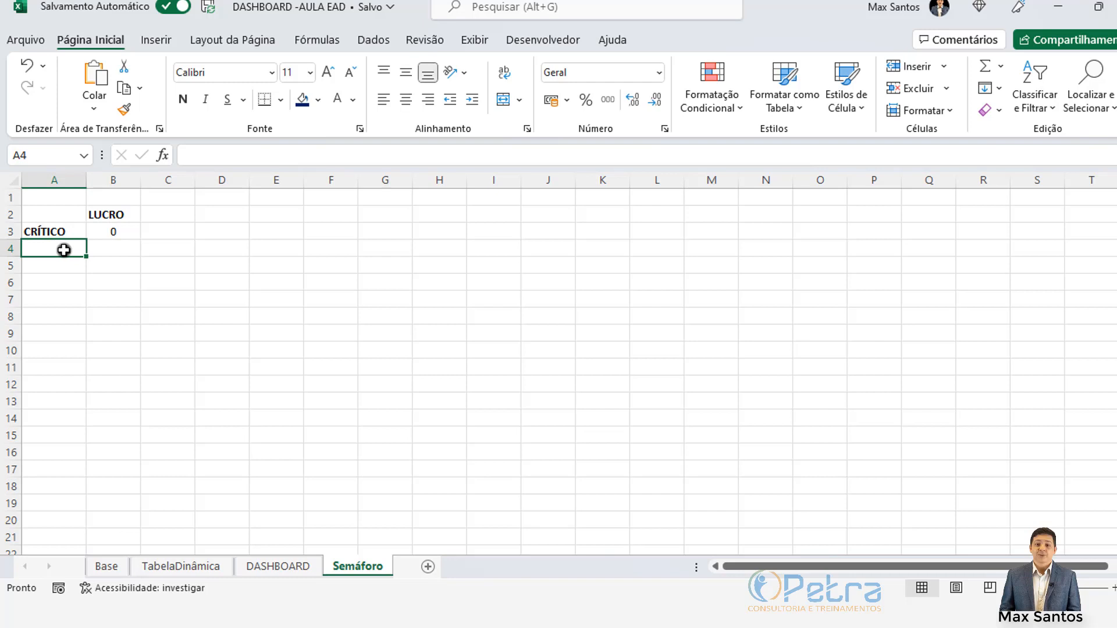
type("ALER")
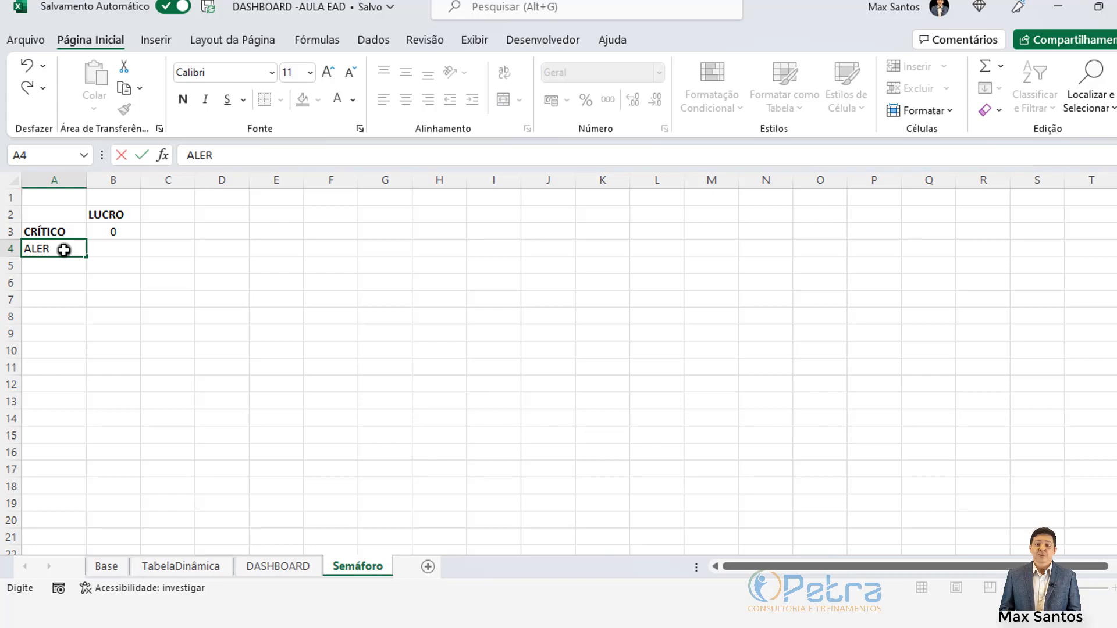
type("TA")
left_click(66, 297)
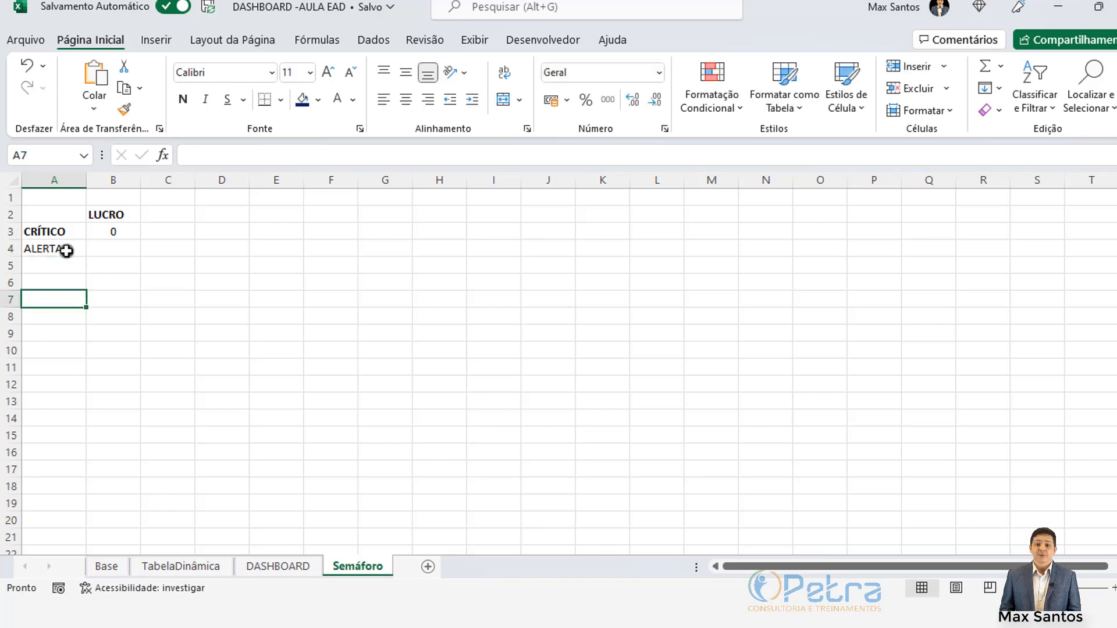
left_click(66, 251)
left_click(183, 100)
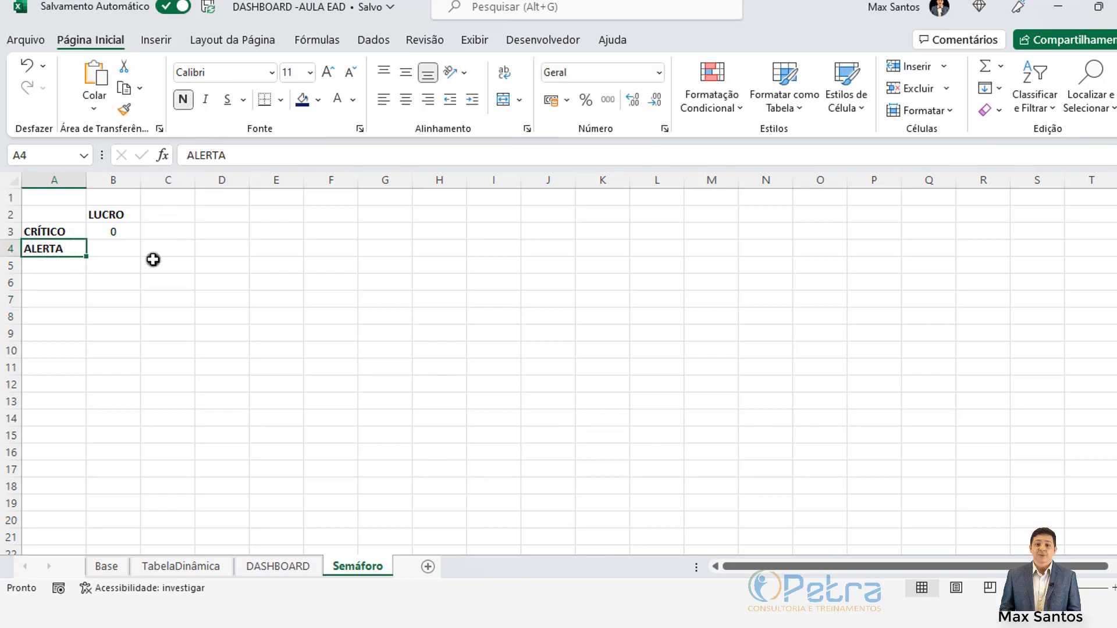
Widen column B and enter 50.000 as the ALERTA value in cell B4, centred horizontally and vertically
left_click(113, 250)
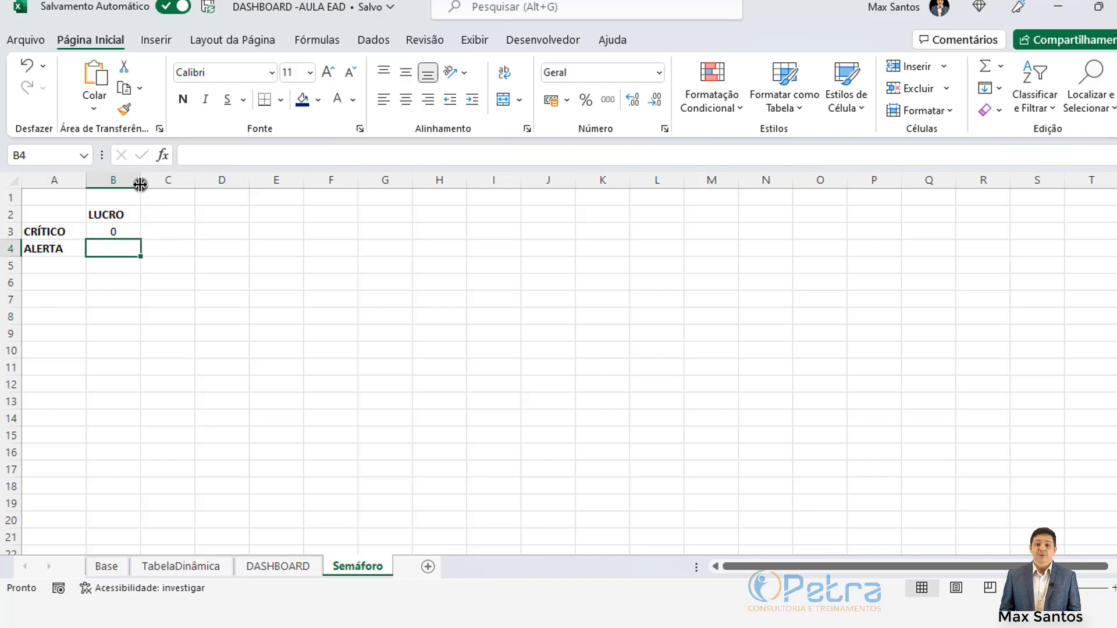
left_click_drag(140, 181, 156, 181)
type("50.000")
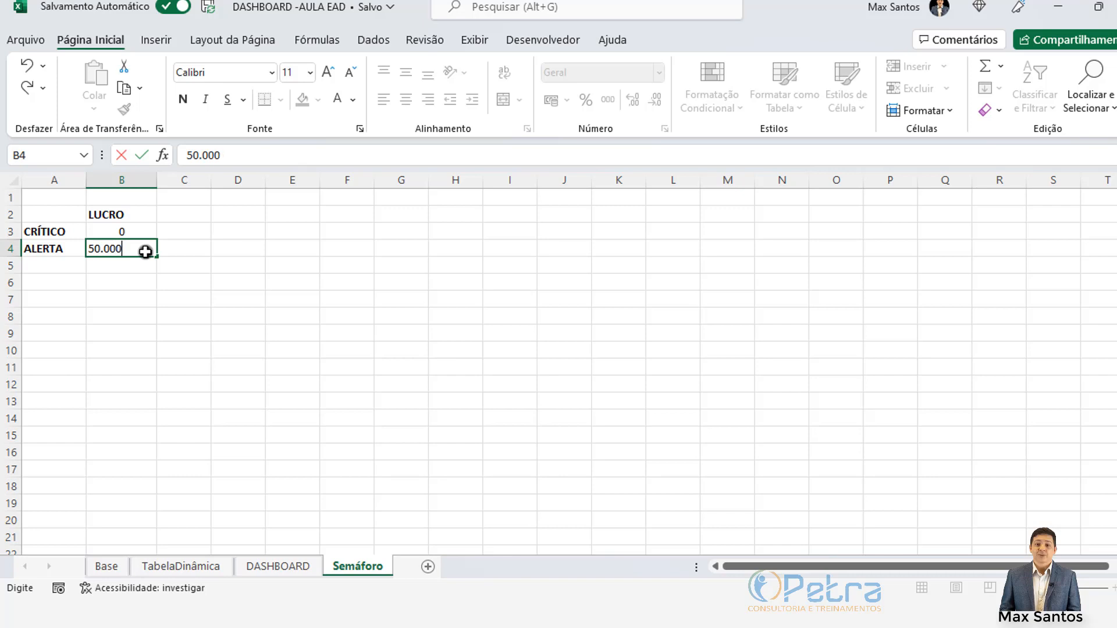
key("Return")
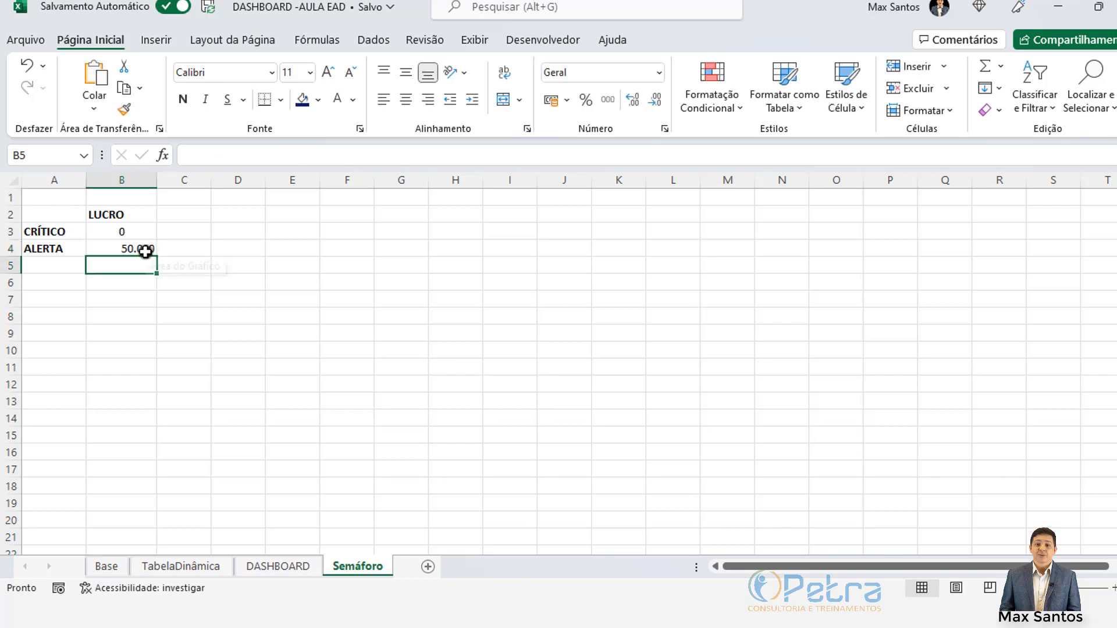
left_click(145, 250)
left_click(406, 98)
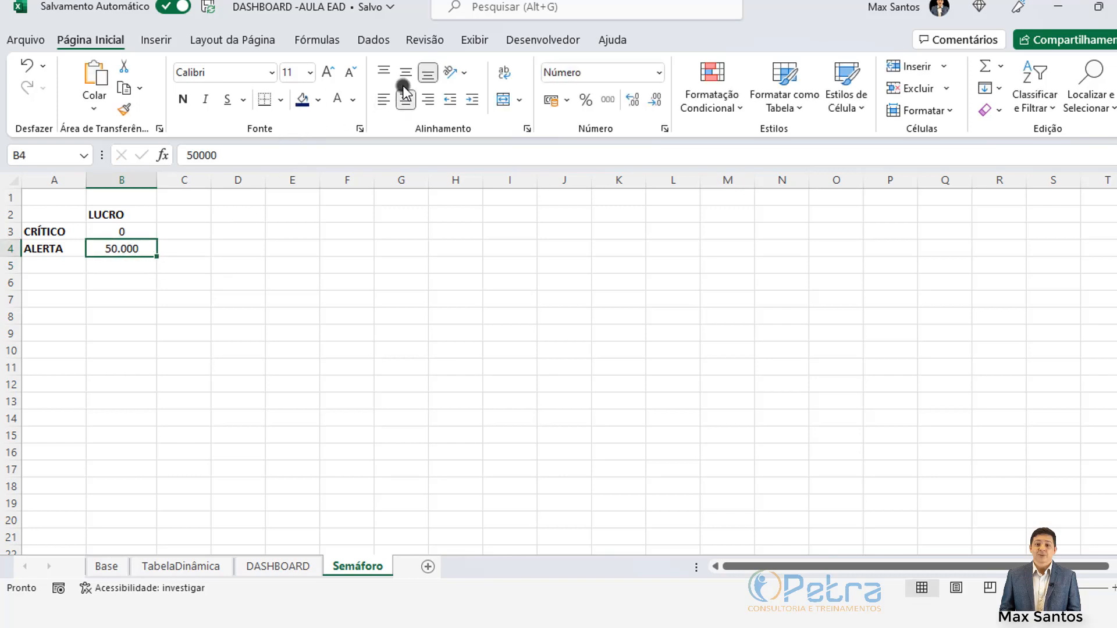
left_click(405, 72)
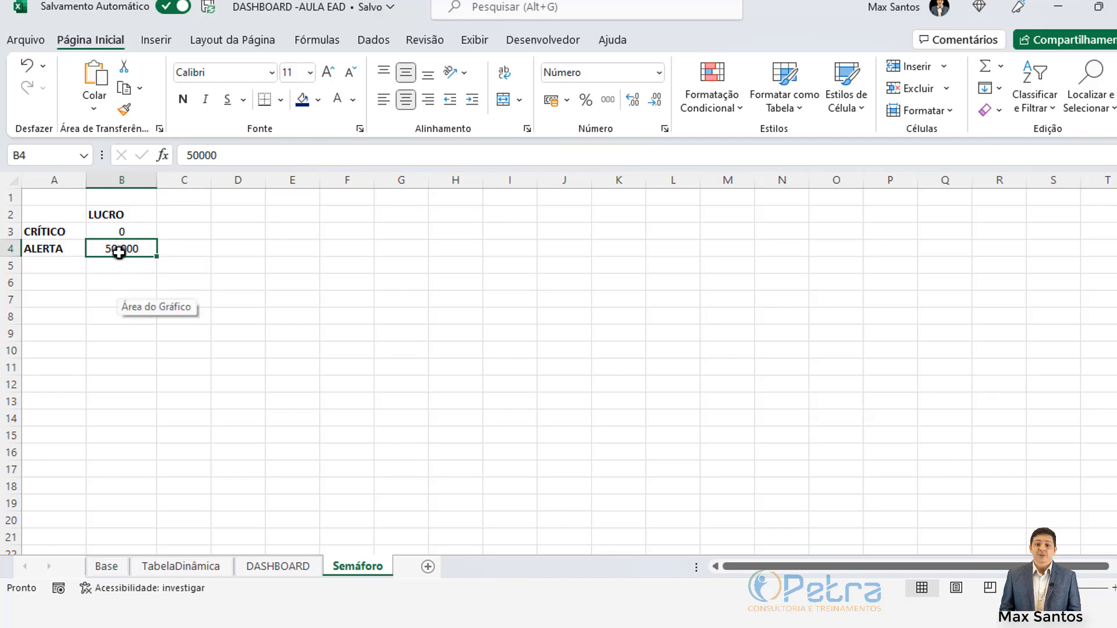
left_click_drag(119, 228, 119, 256)
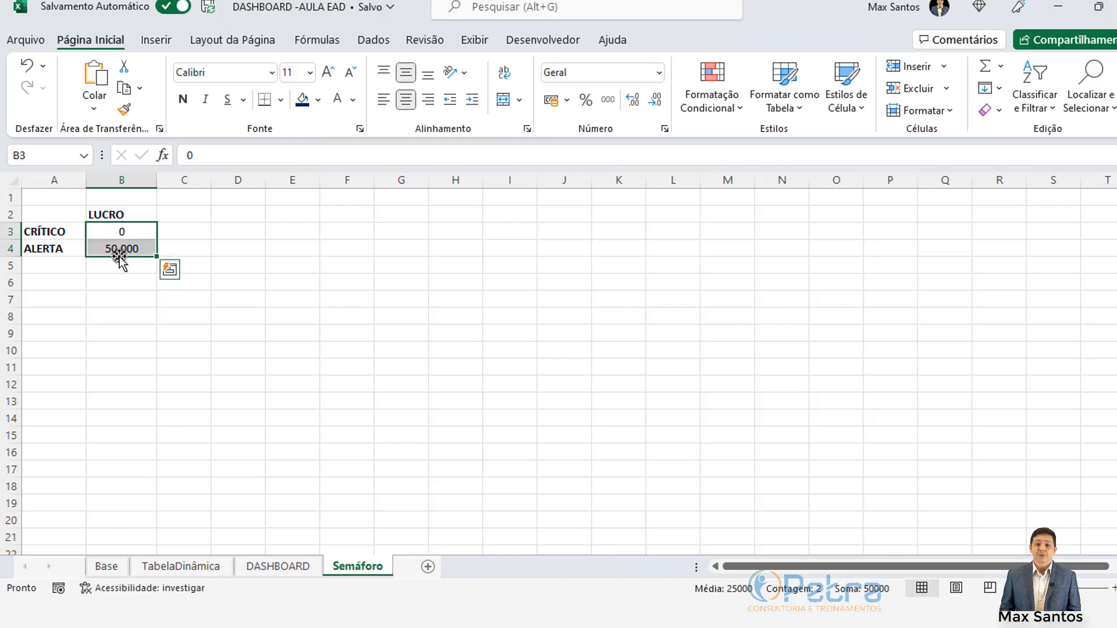
left_click(113, 249)
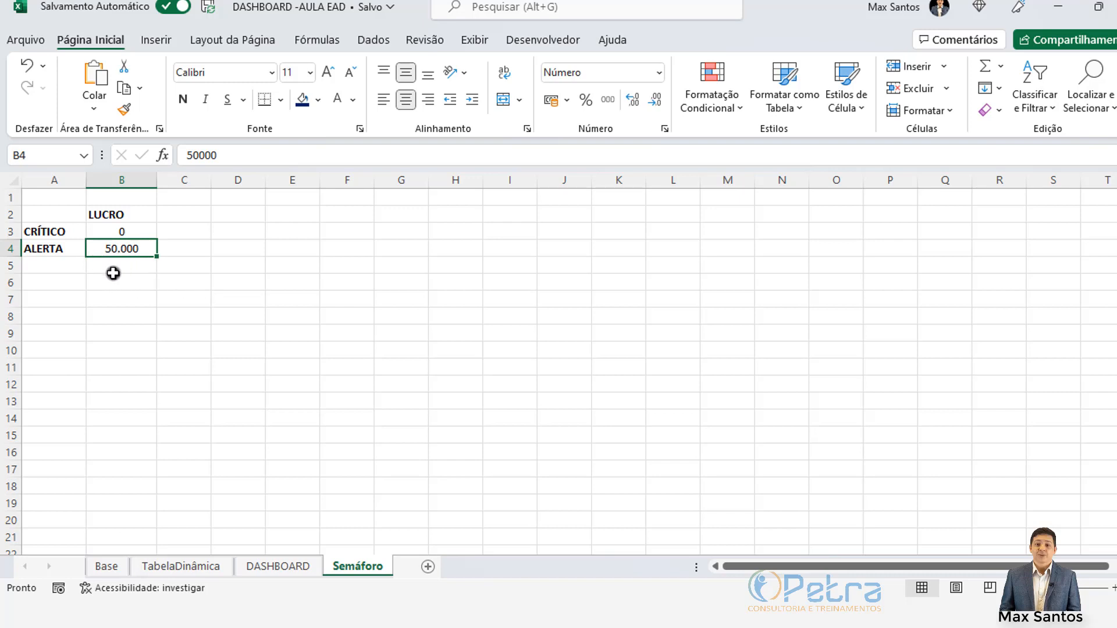
Enter a second LUCRO label in cell B8 of the Semáforo sheet and make it bold
left_click(122, 317)
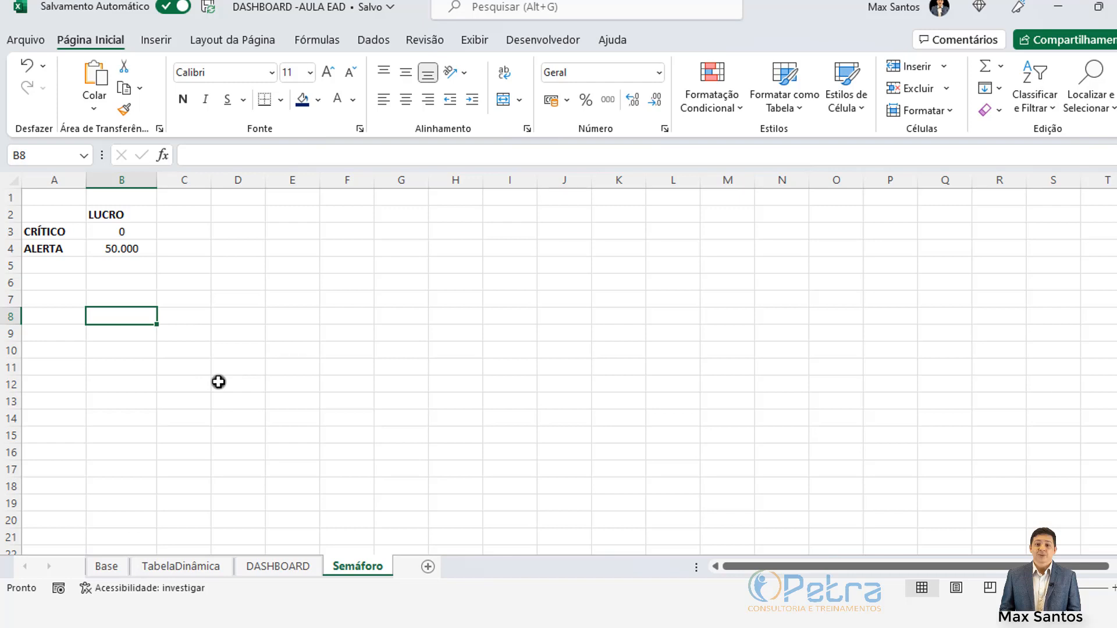
type("LUCRO")
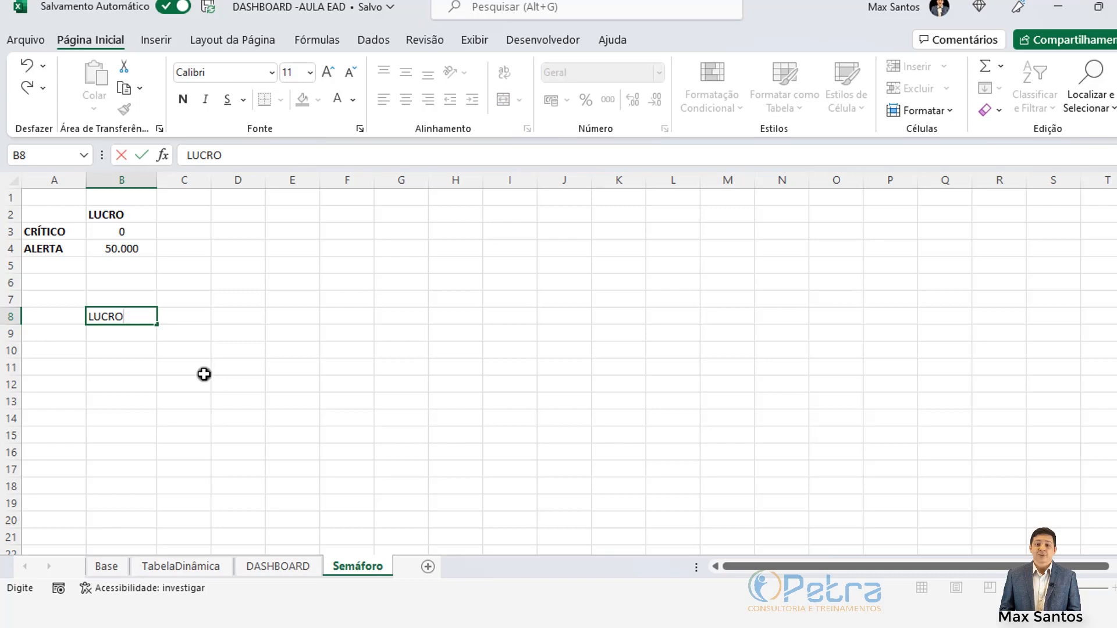
left_click(203, 371)
left_click(124, 316)
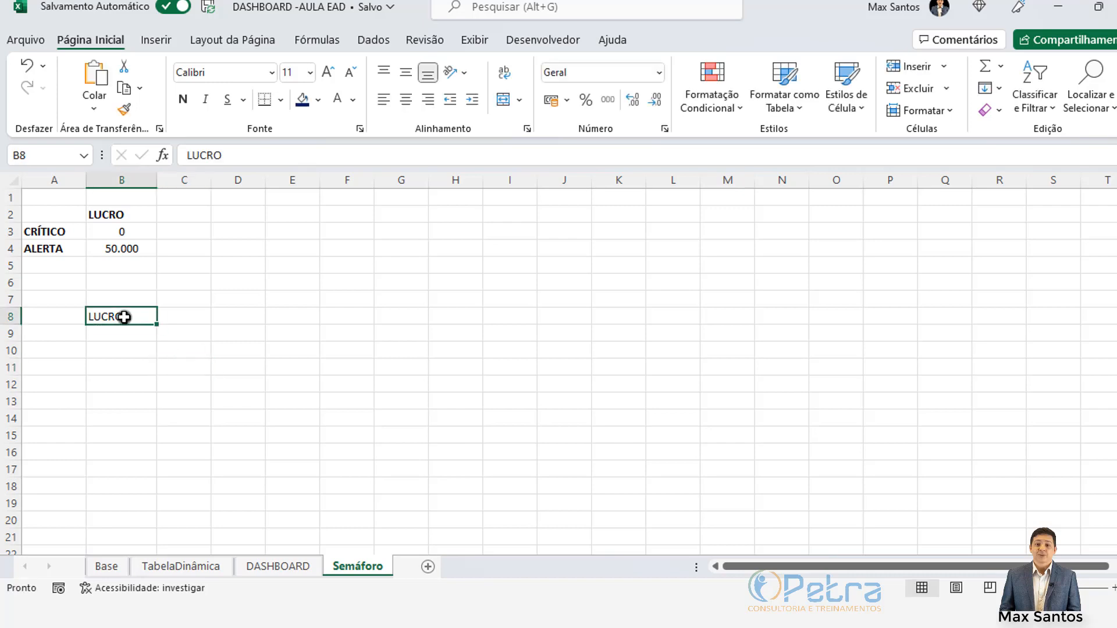
left_click(180, 99)
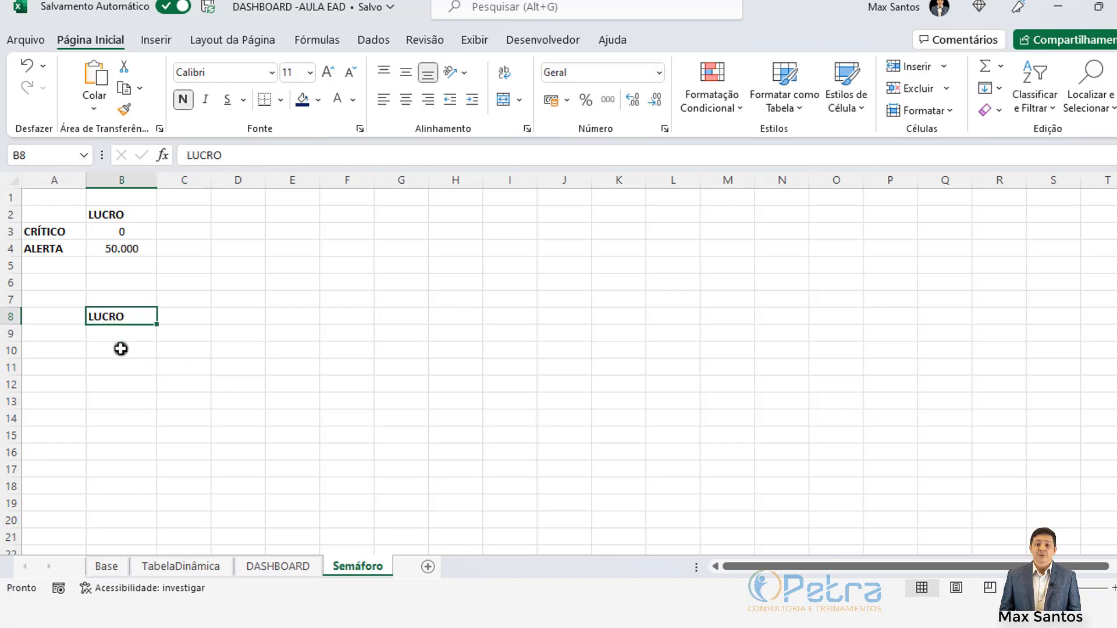
Look through the pivot tables and their totals on the TabelaDinâmica sheet, and return to cell B9 of the Semáforo sheet
left_click(107, 335)
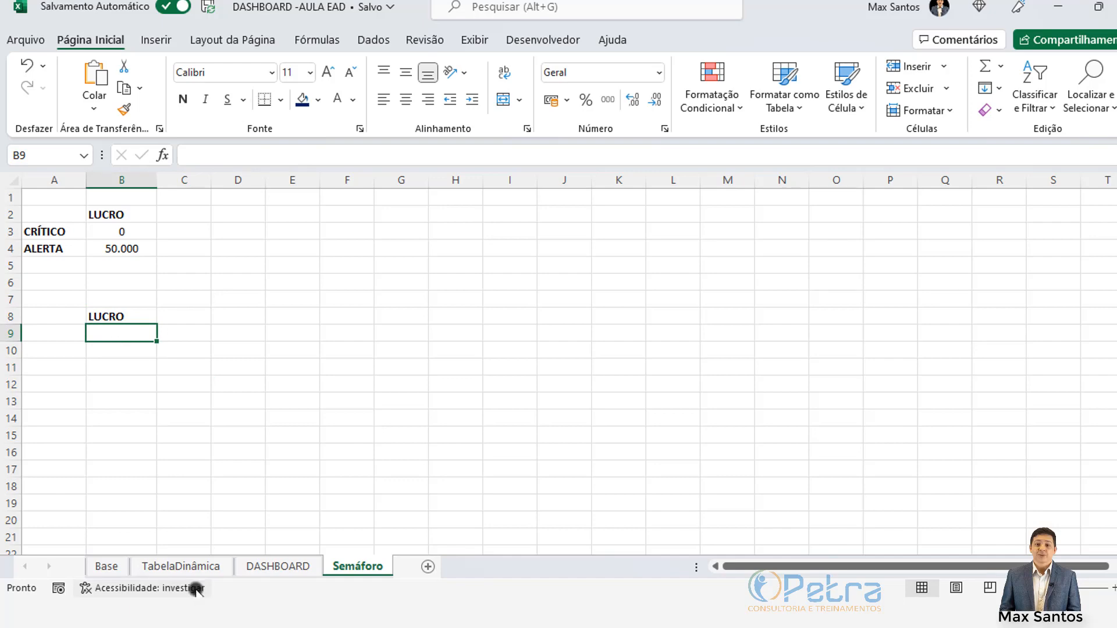
left_click(181, 565)
scroll(157, 489, "down", 3)
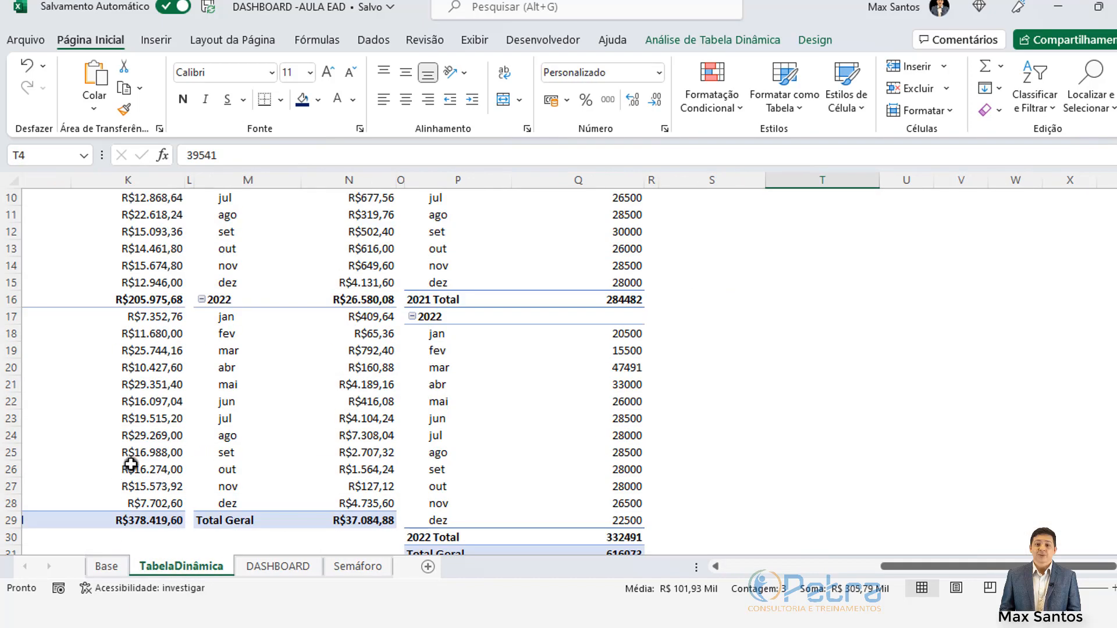
left_click_drag(901, 565, 750, 566)
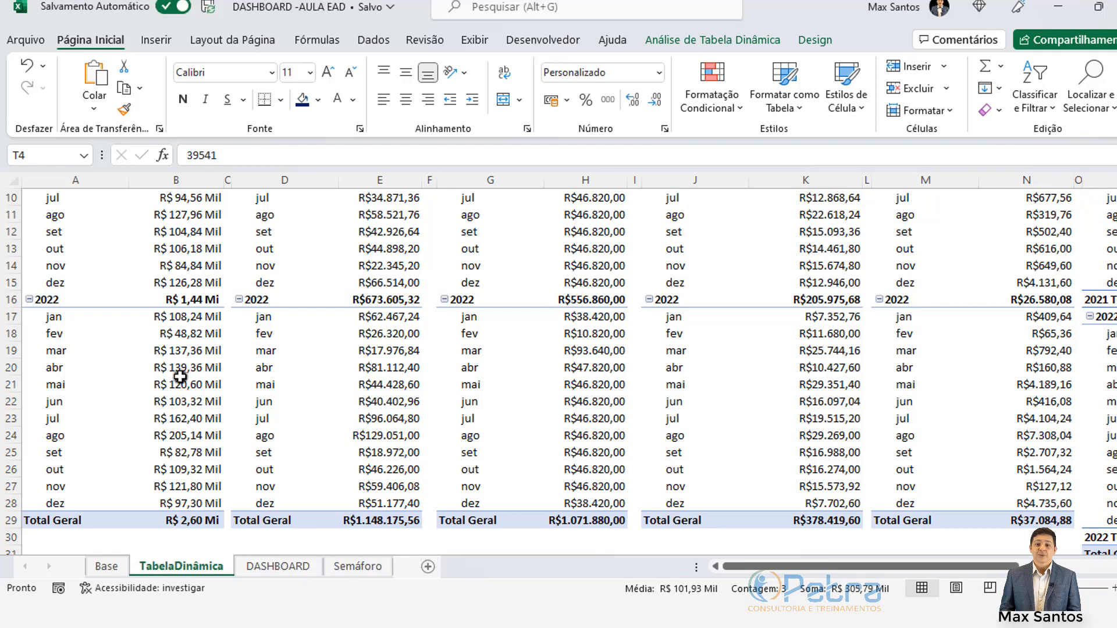
left_click(367, 578)
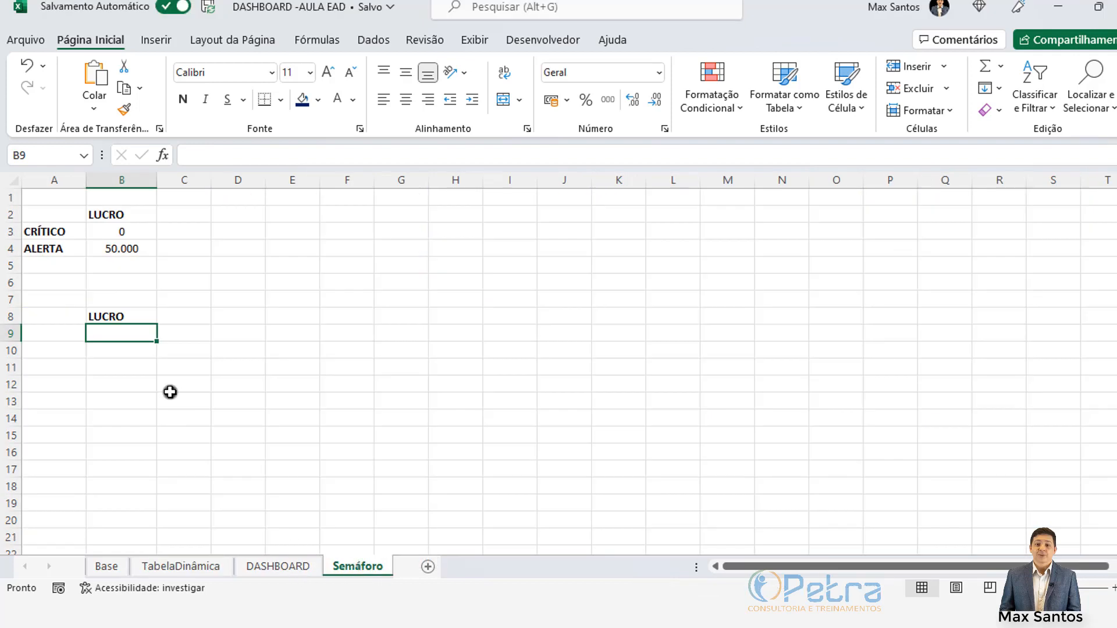
Centre the LUCRO label in cell B8 horizontally and widen columns C to E
left_click(131, 315)
left_click(405, 99)
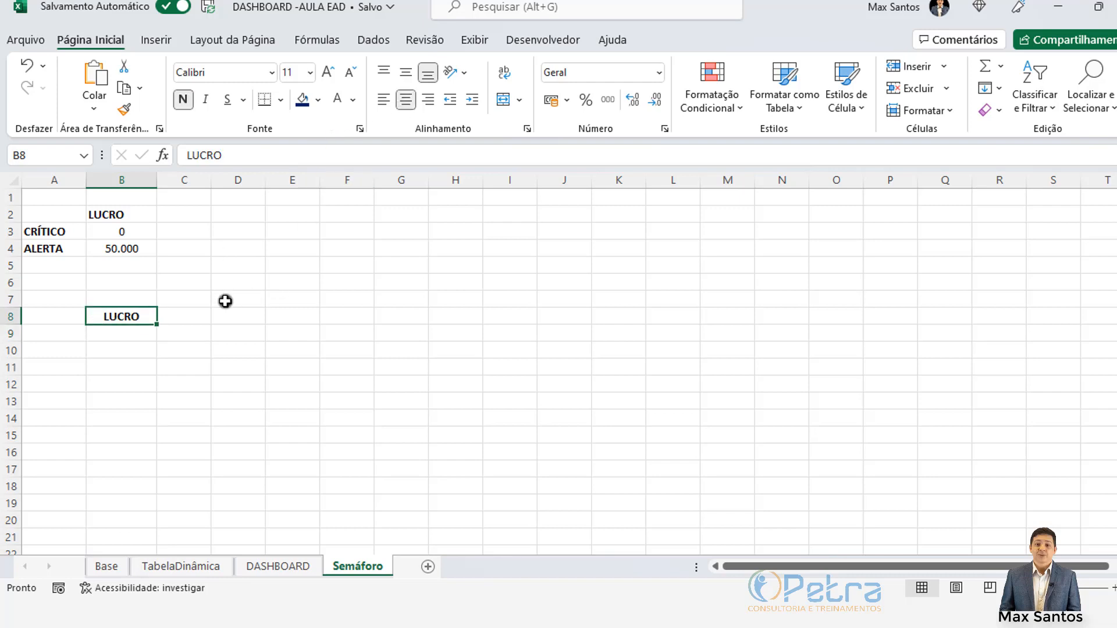
left_click_drag(211, 180, 419, 187)
Enter the headings VERMELHO, AMARELO and VERDE in cells C8, D8 and E8, beside the LUCRO label
left_click(214, 315)
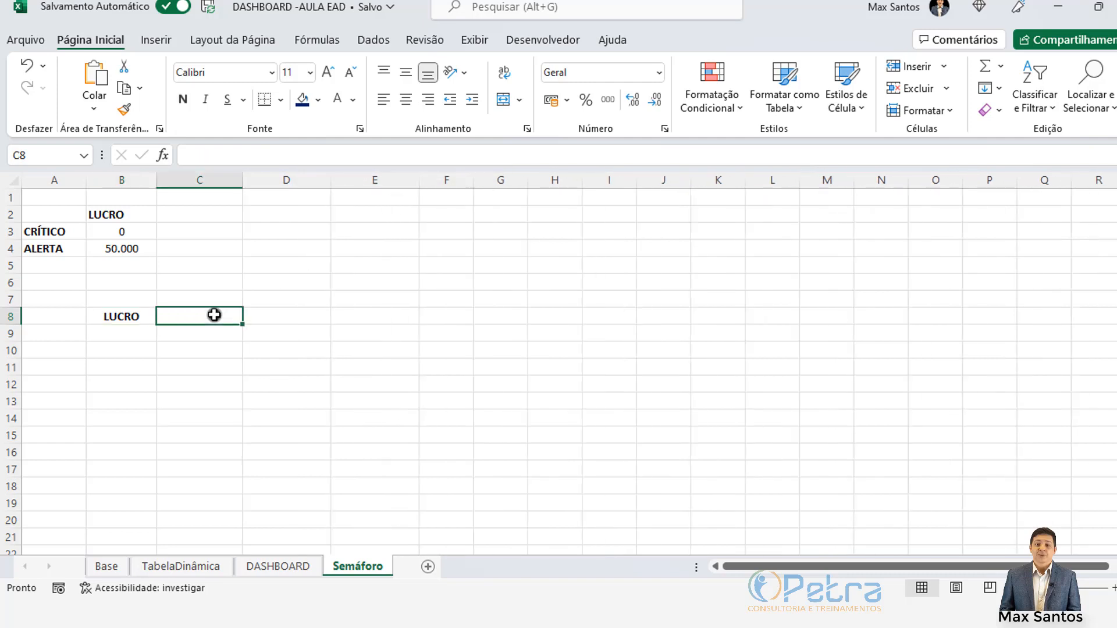
type("VERMELHO")
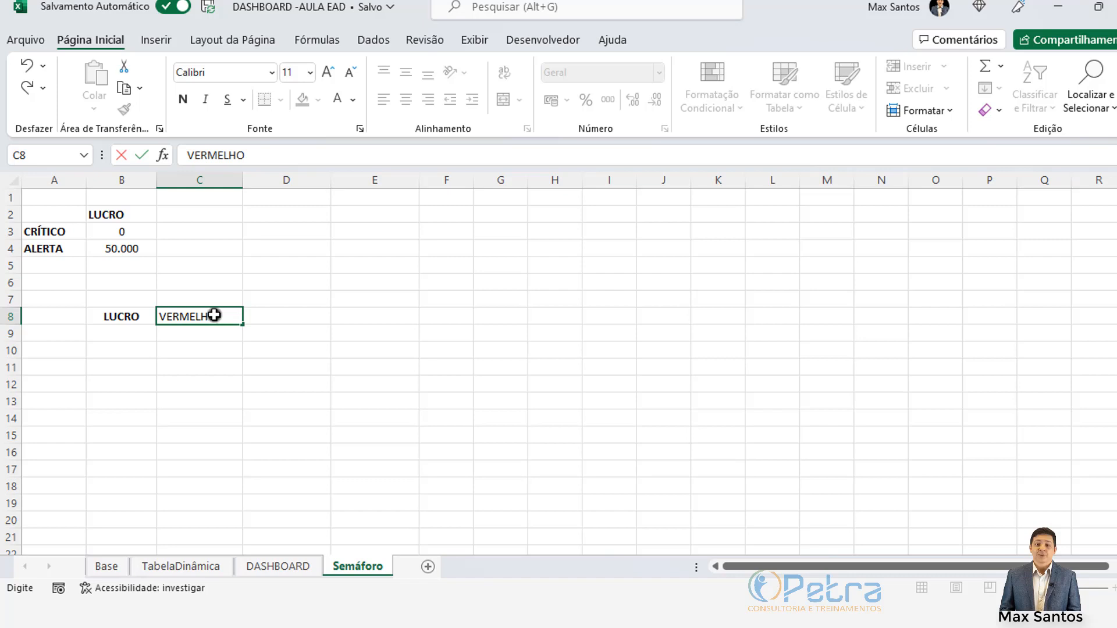
key("Tab")
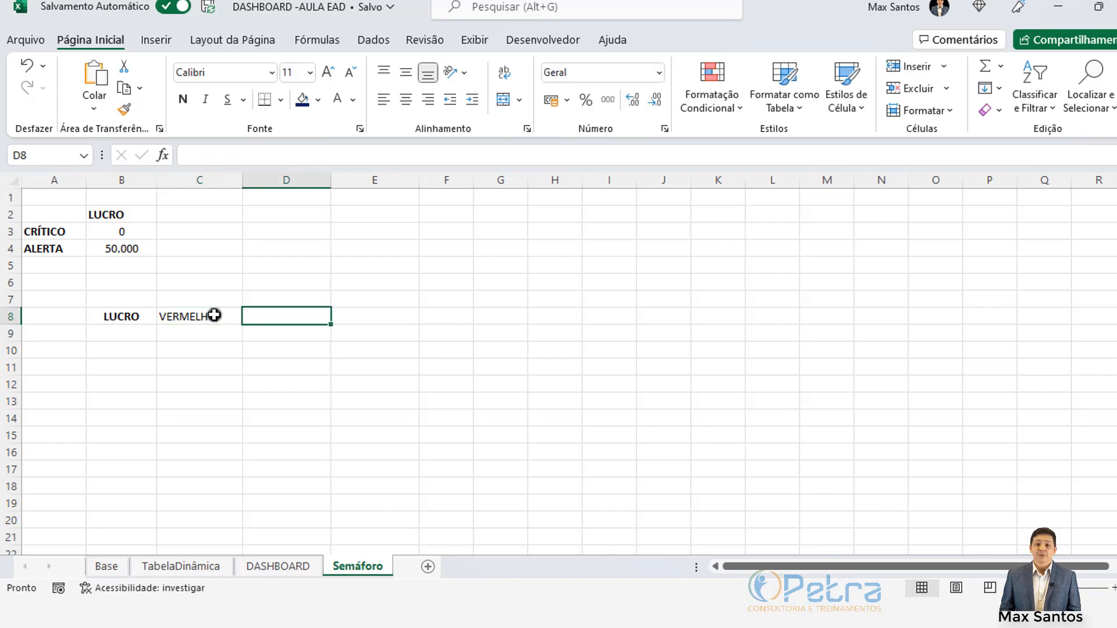
type("AMARELO")
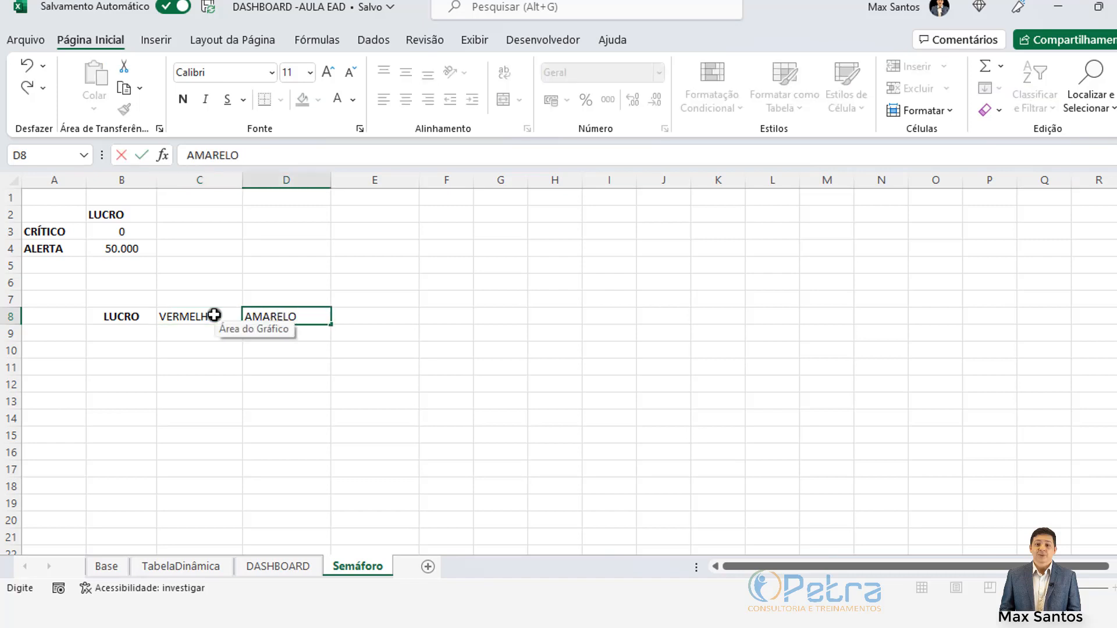
key("Tab")
type("VE")
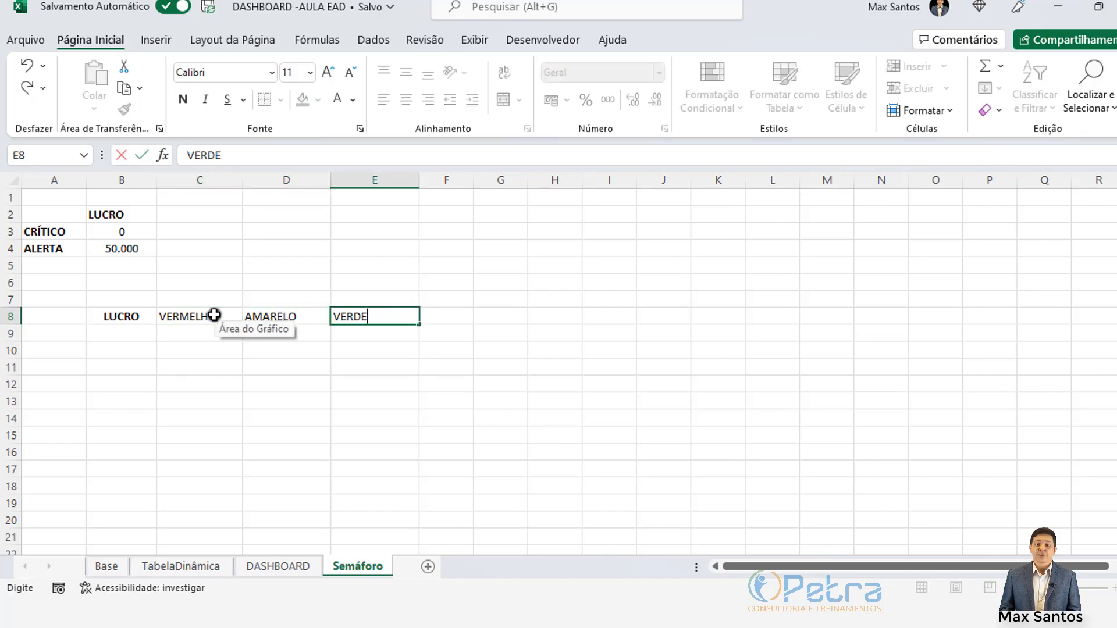
left_click(212, 387)
Centre the three colour headings in C8:E8 horizontally and vertically and make them bold
left_click_drag(186, 316, 348, 316)
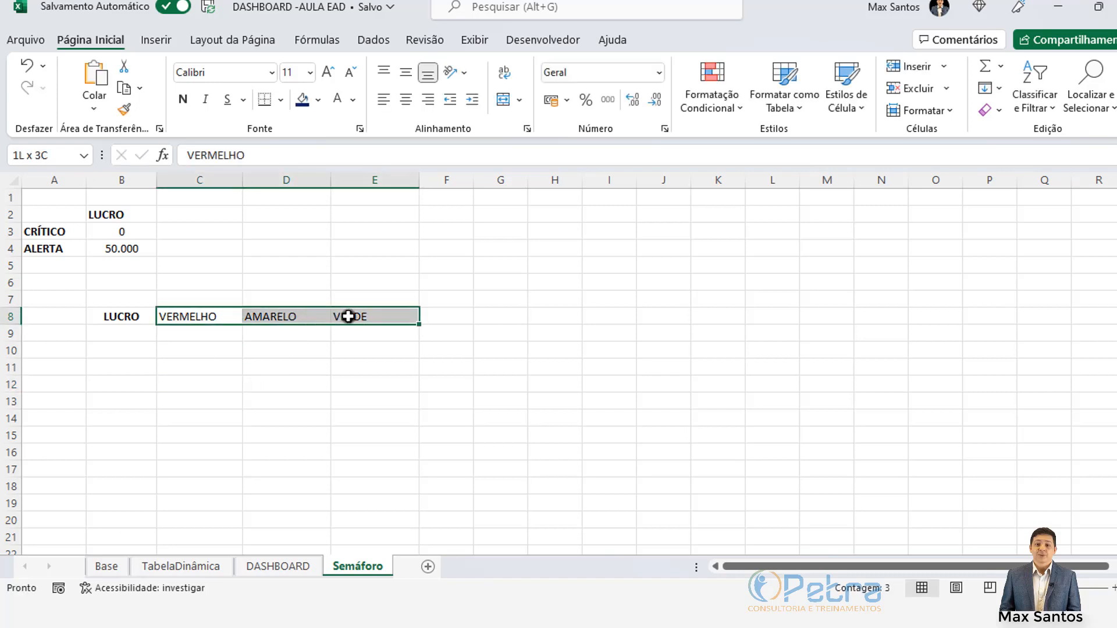
left_click(405, 99)
left_click(406, 72)
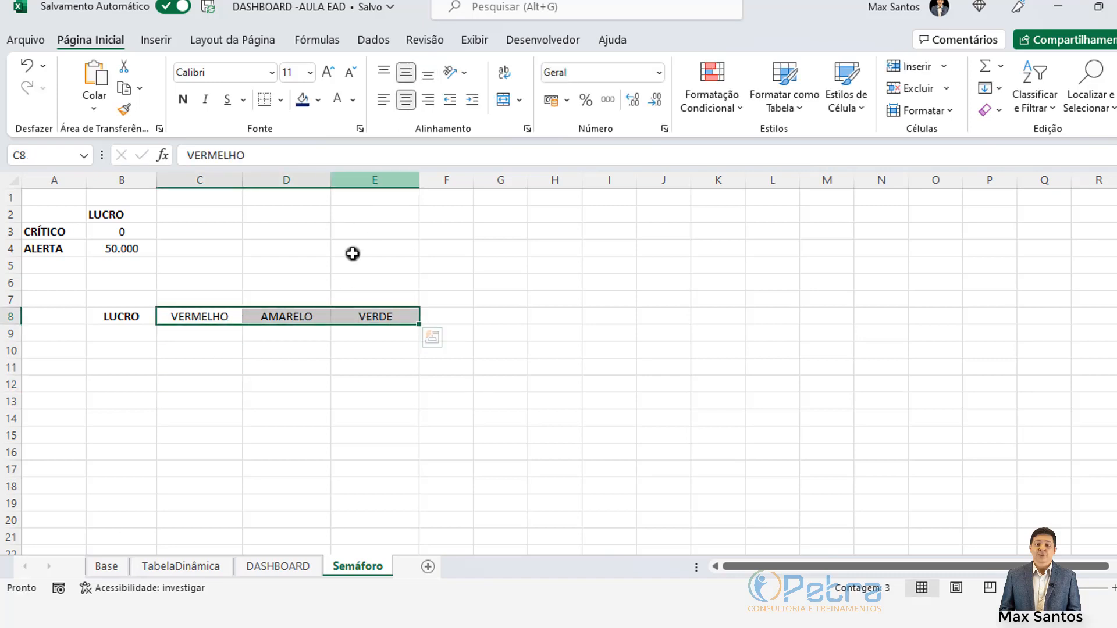
left_click(182, 99)
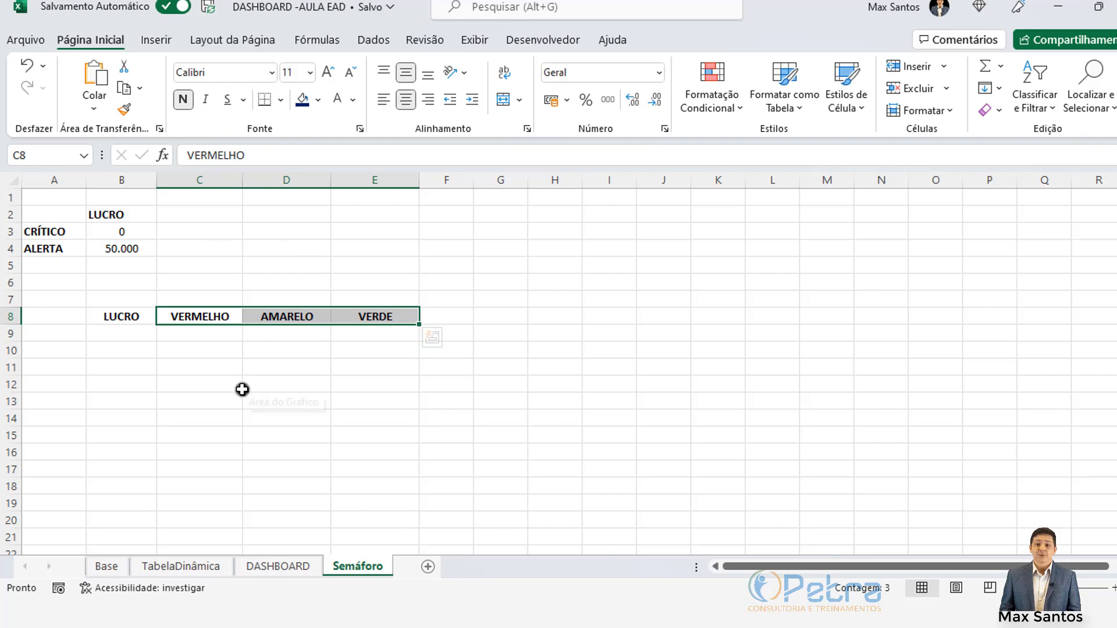
Enter 0 as the LUCRO value in cell B9 and centre it horizontally and vertically
left_click(196, 334)
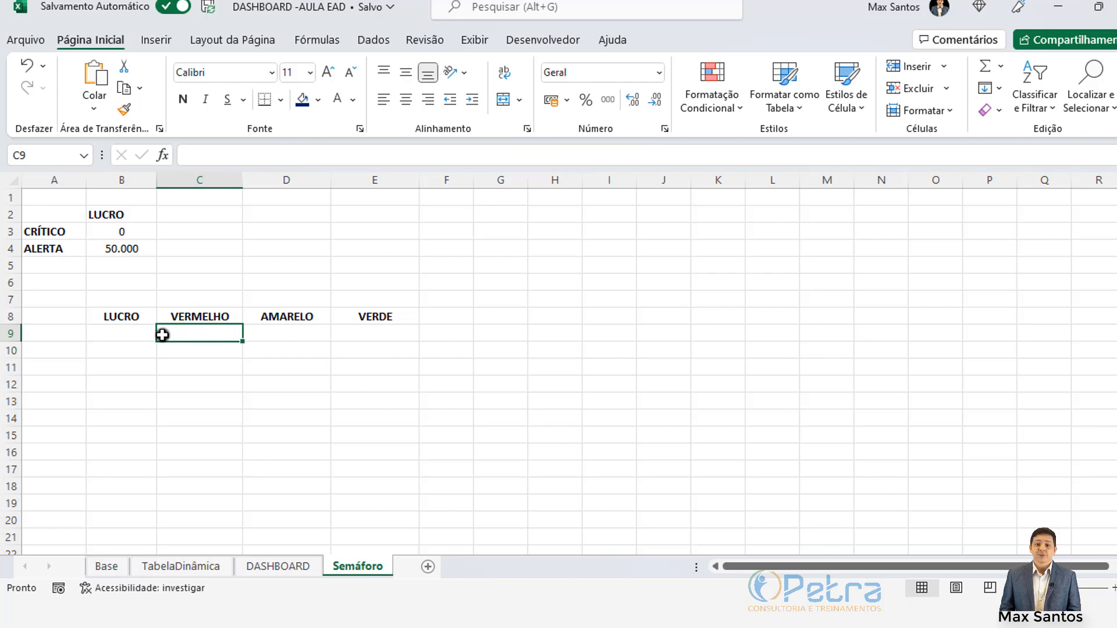
left_click(124, 333)
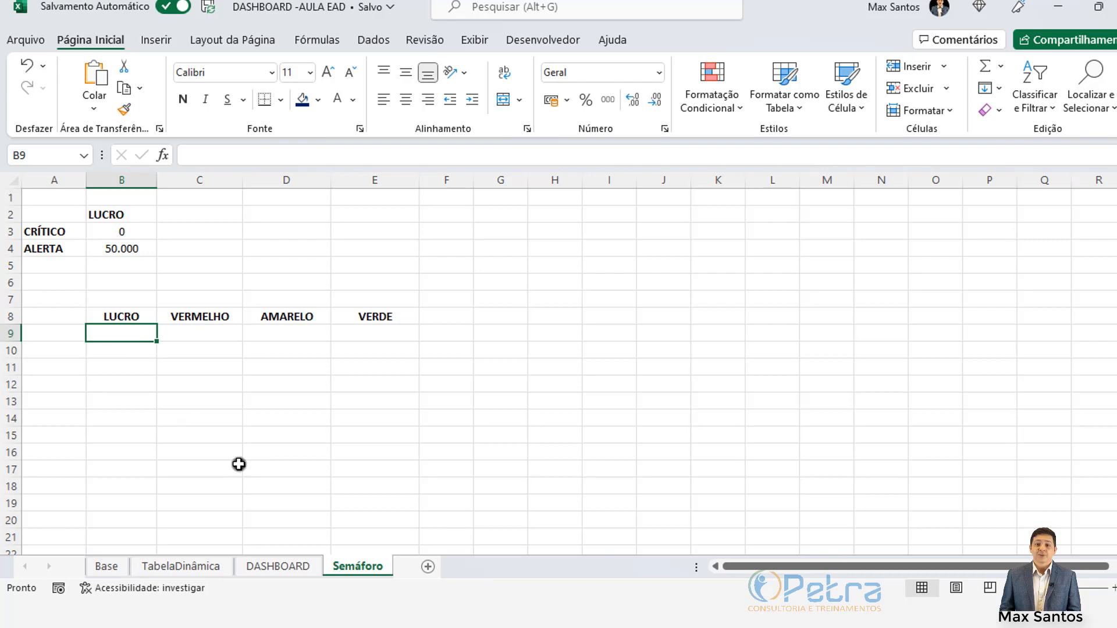
type("0")
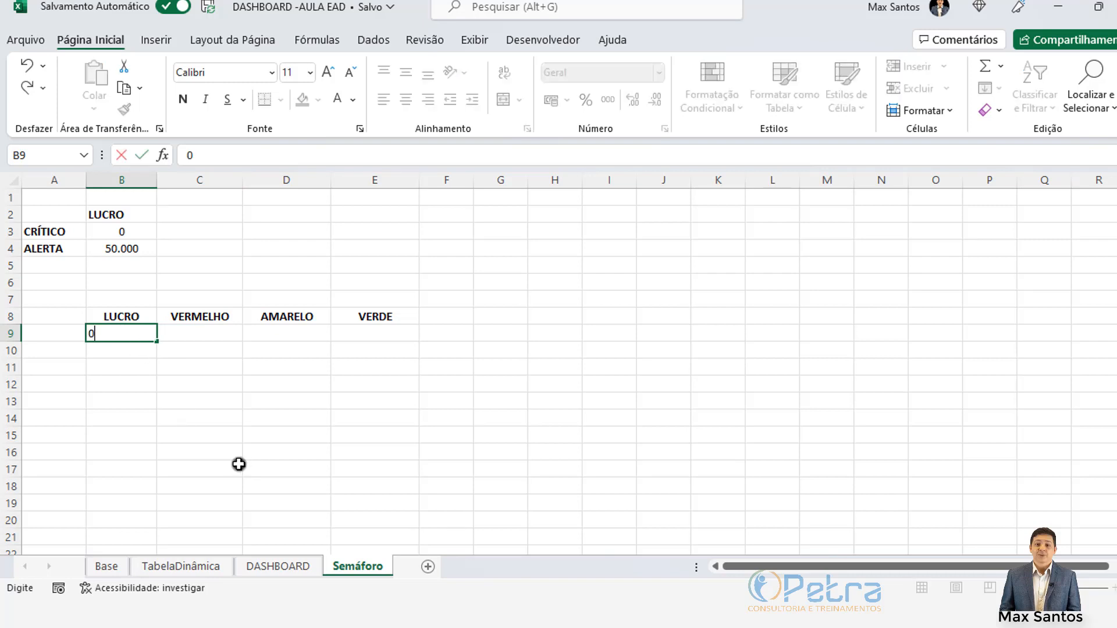
key("Return")
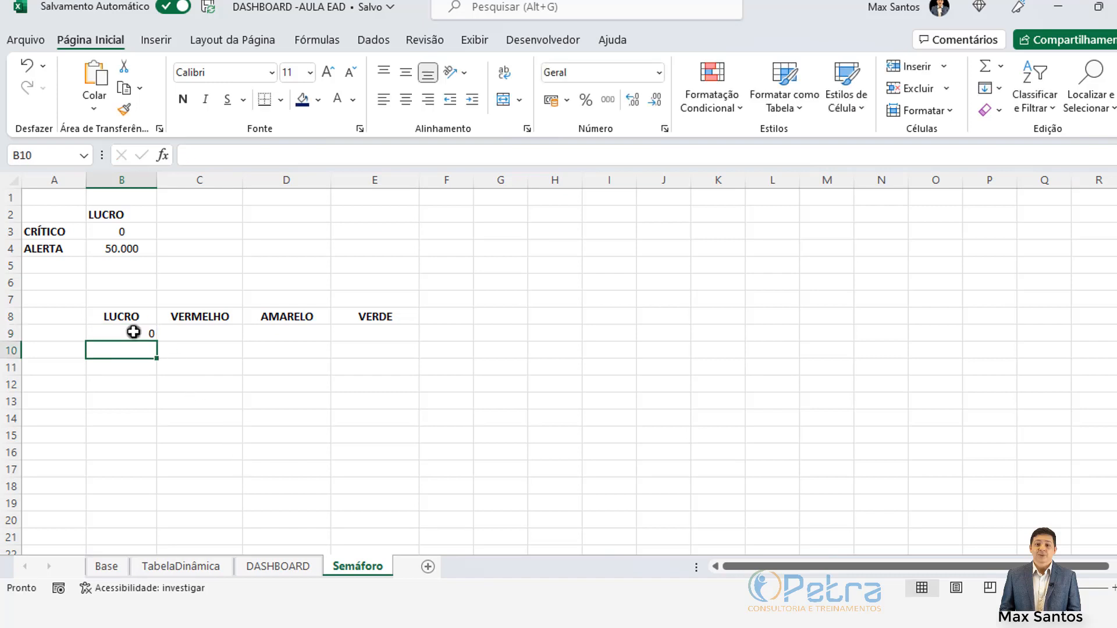
left_click(134, 330)
left_click(405, 100)
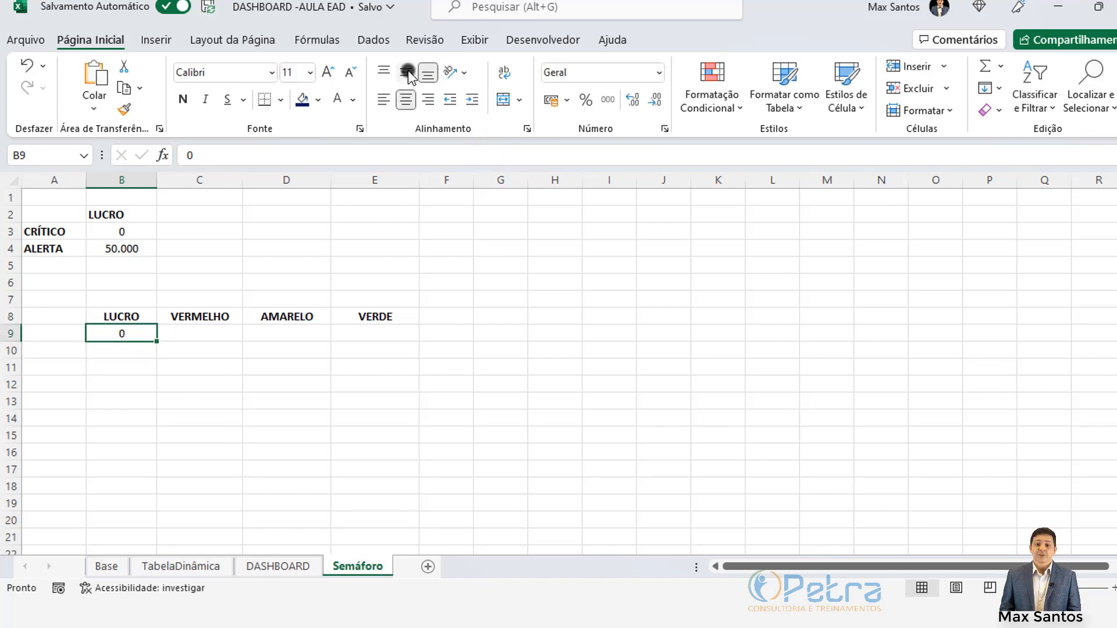
left_click(406, 72)
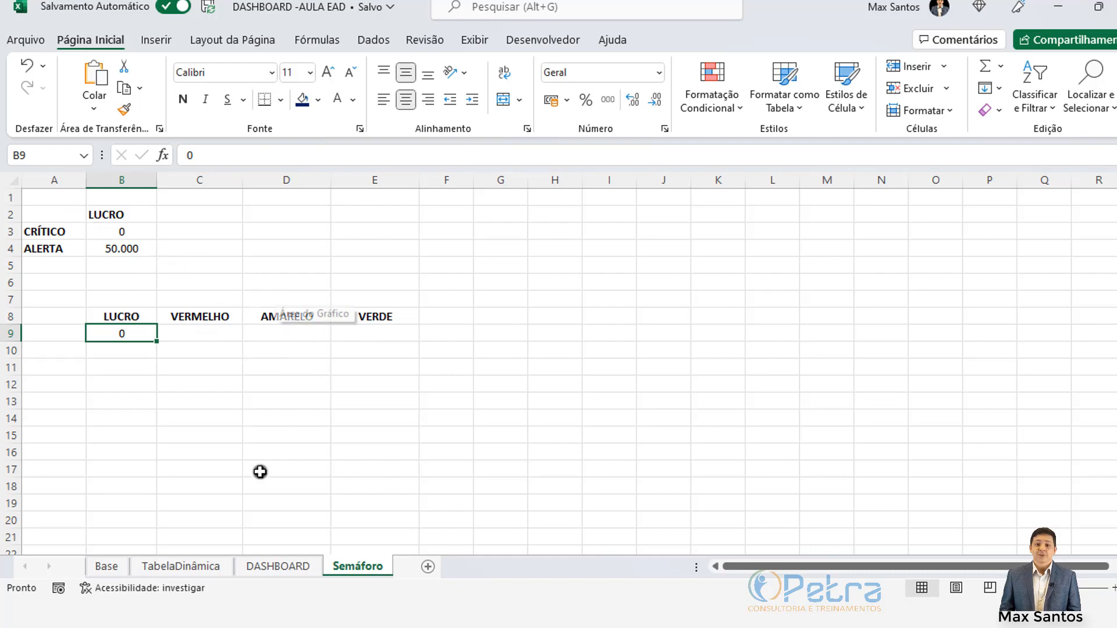
Look over the DASHBOARD sheet with its profit cell, and return to the Semáforo sheet
left_click(274, 566)
scroll(352, 451, "down", 6)
scroll(337, 301, "up", 4)
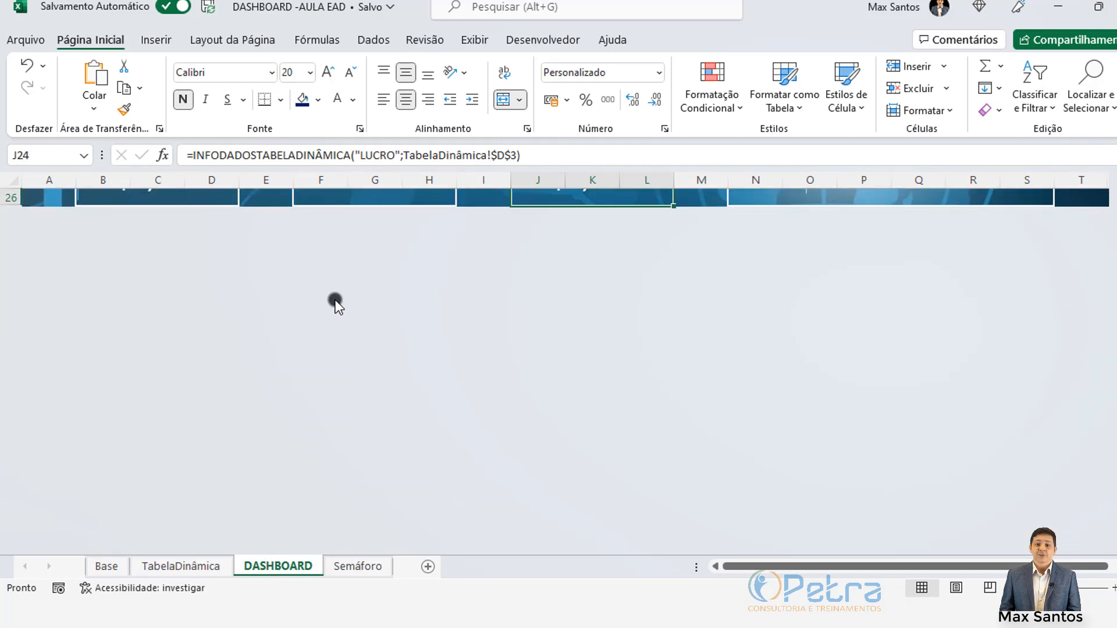
scroll(379, 271, "up", 3)
left_click(362, 566)
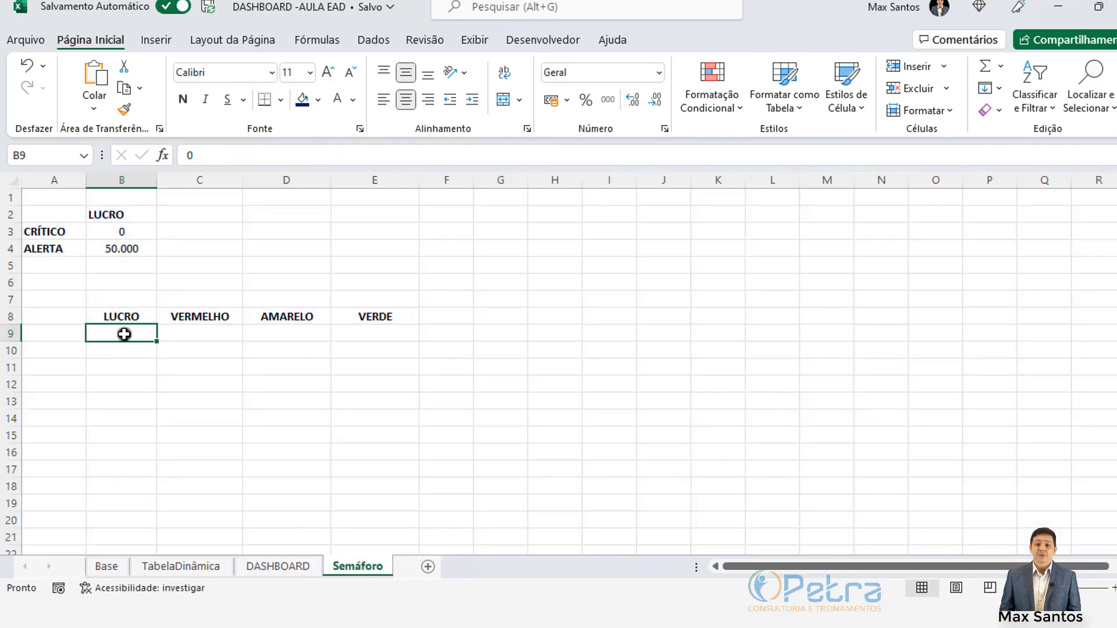
Enter the formula =SE(B9<=B3;"l";"") in cell C9 under VERMELHO to test the profit against the CRÍTICO threshold
left_click(199, 333)
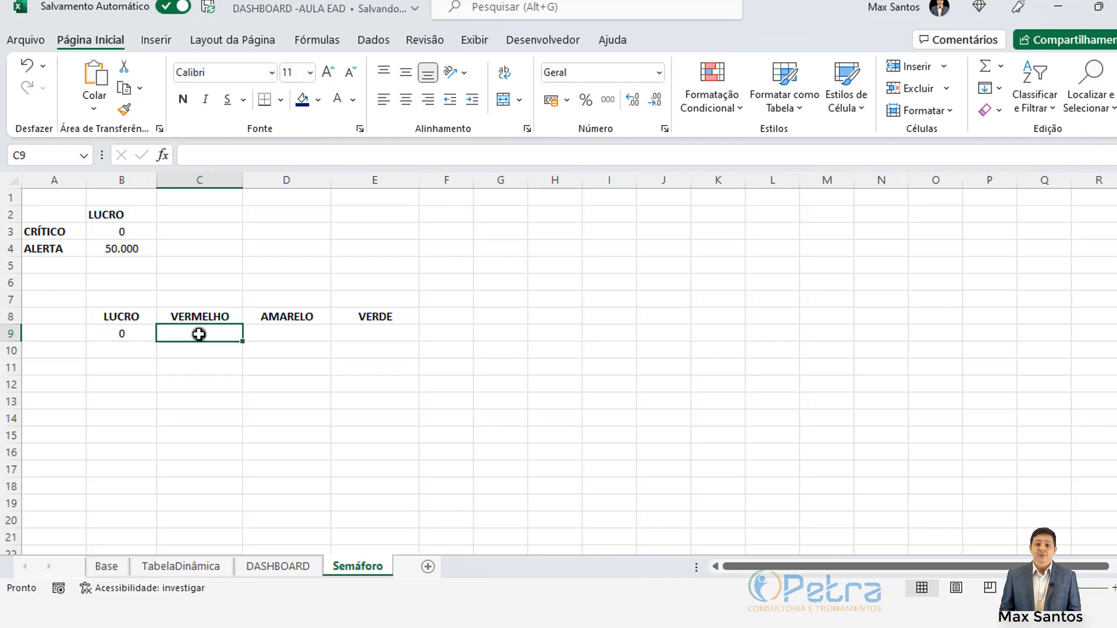
type("=")
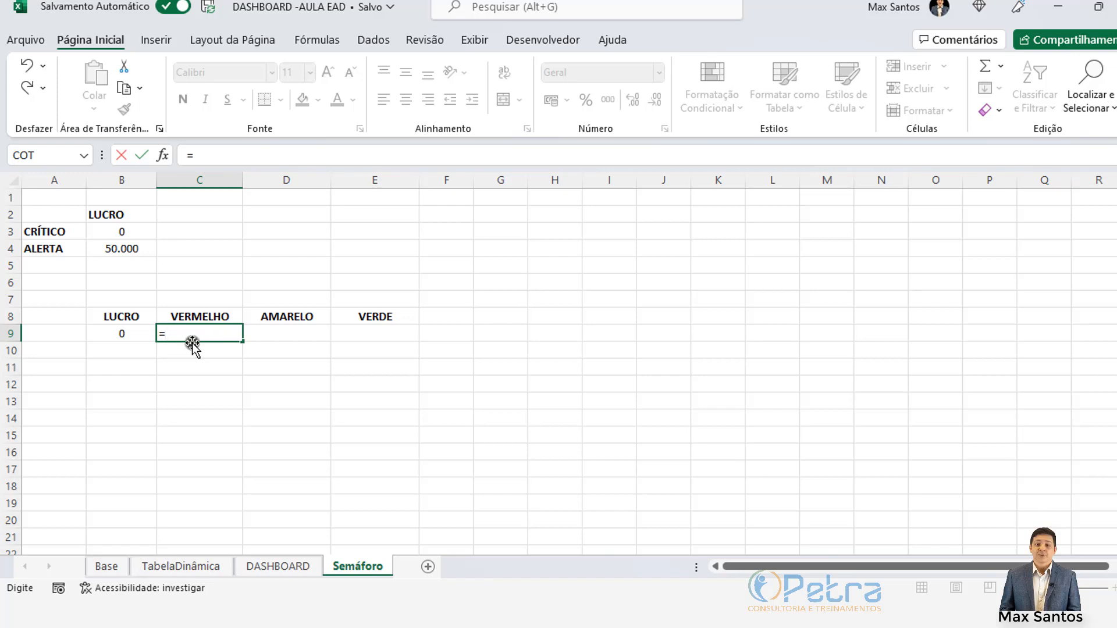
type("SE")
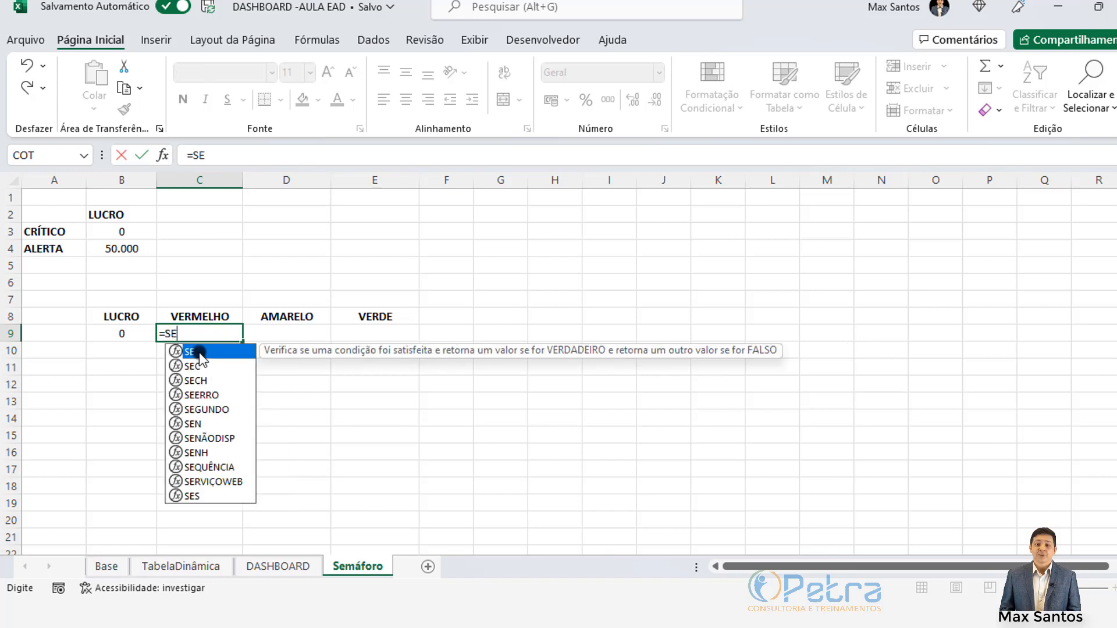
double_click(192, 351)
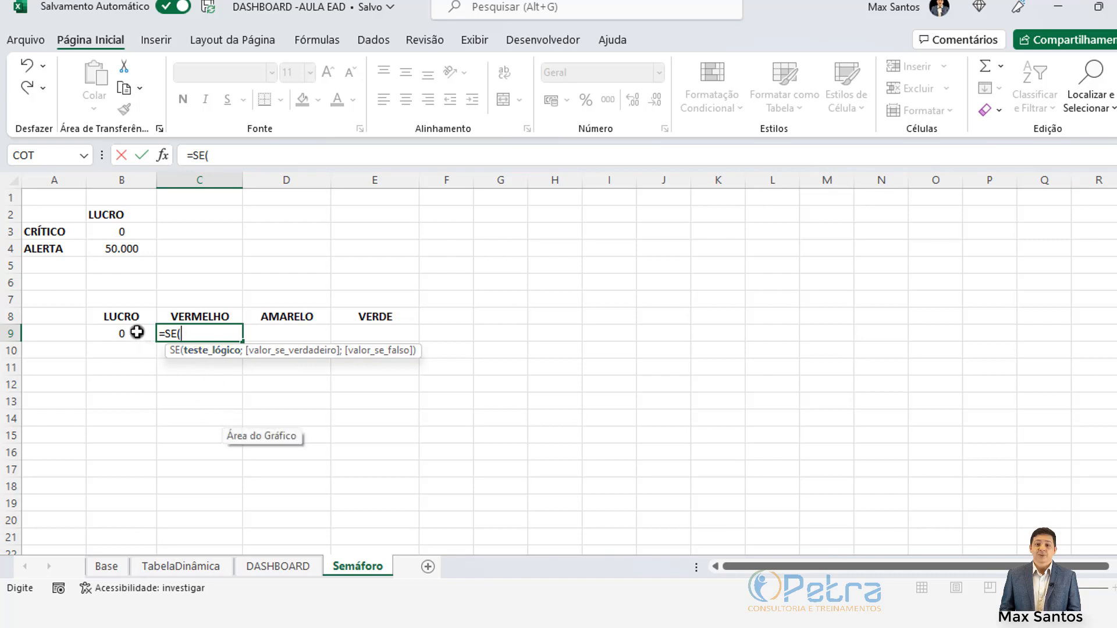
left_click(119, 335)
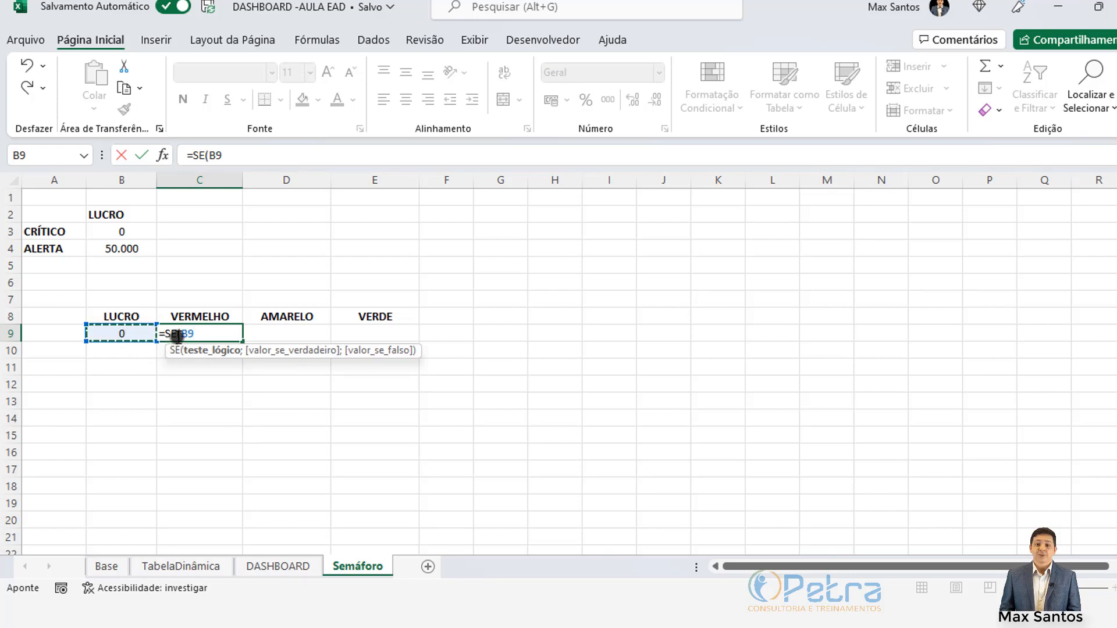
type("<=")
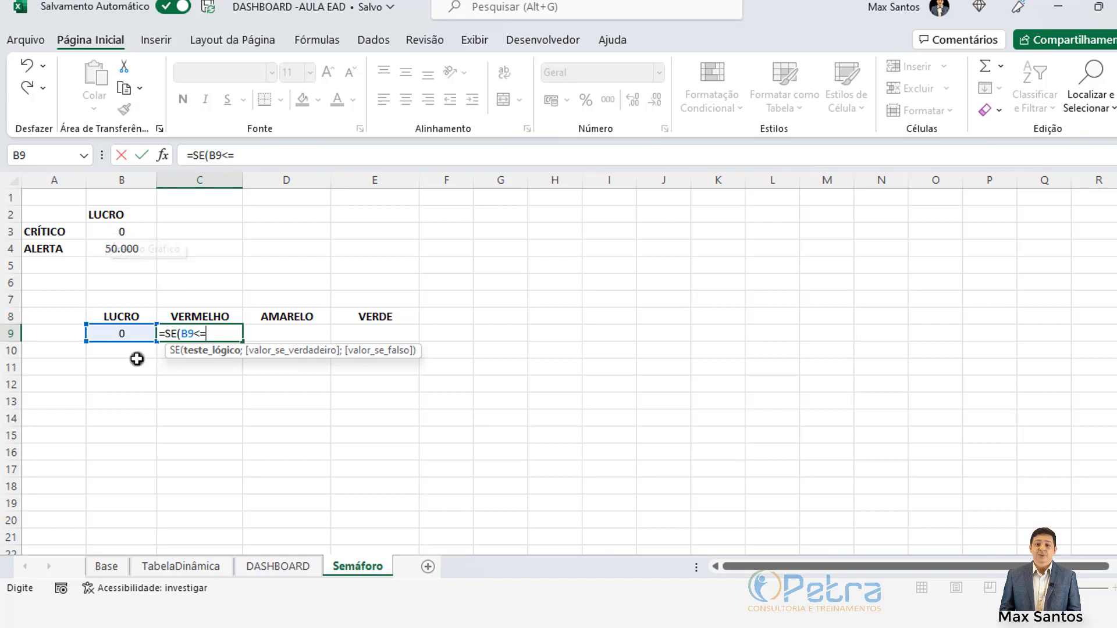
left_click(123, 231)
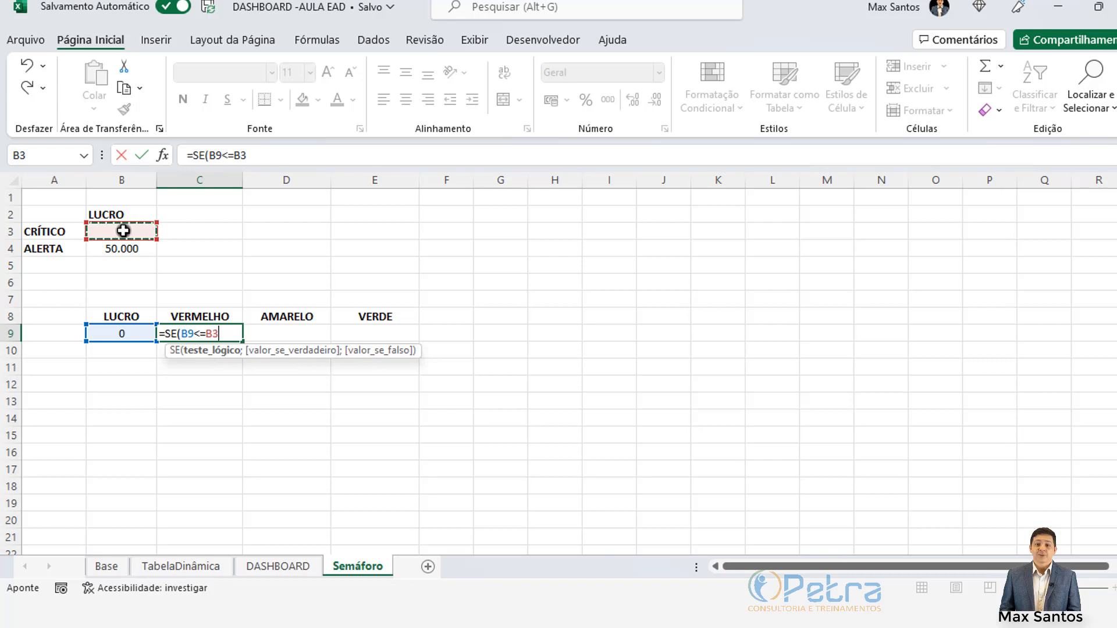
key("F8")
key("BackSpace")
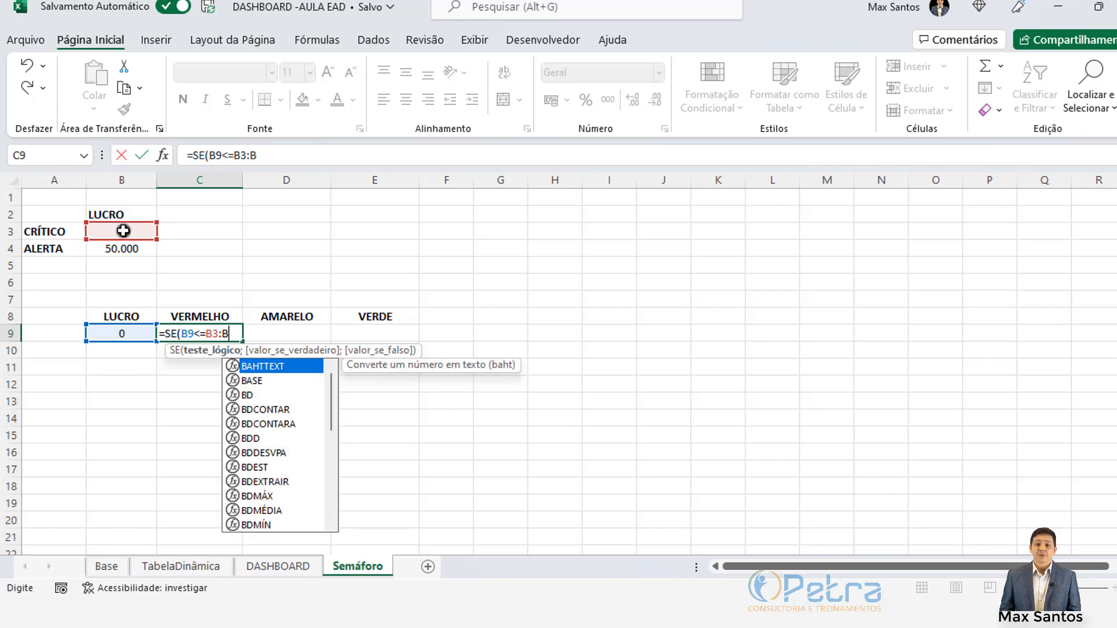
type(";")
key("BackSpace")
key("BackSpace")
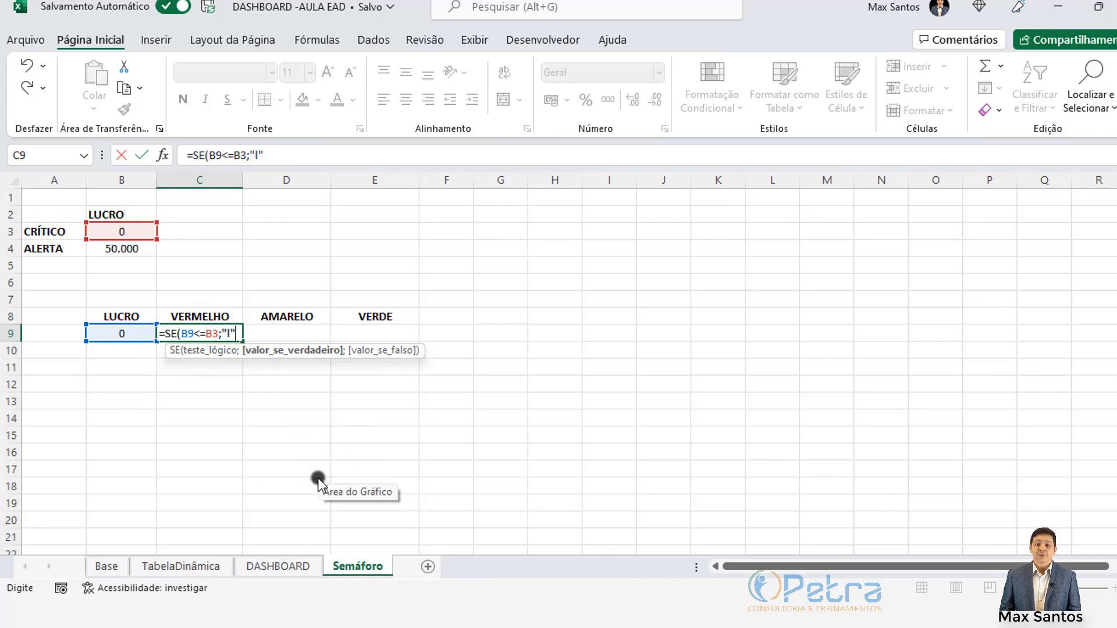
type(";")
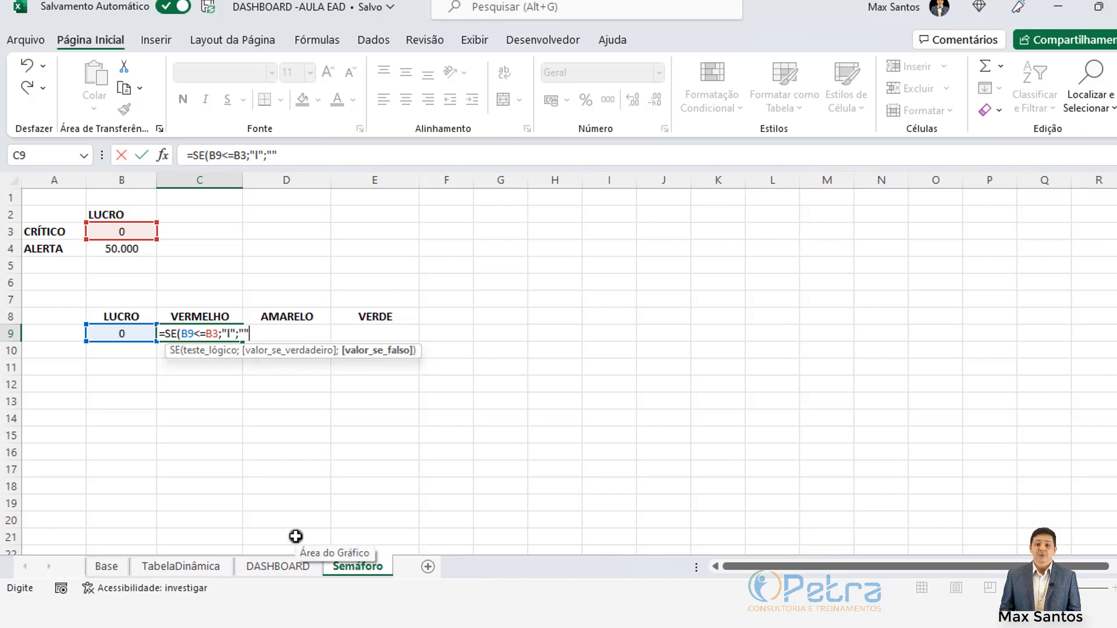
type(")")
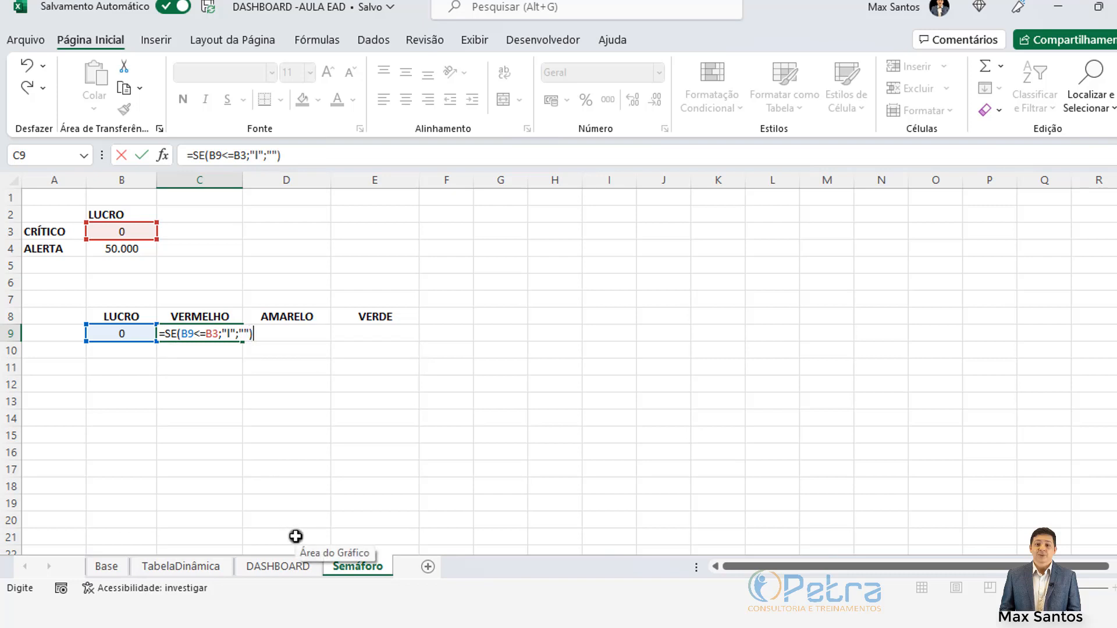
key("Return")
Change the font of the VERMELHO result in cell C9 to Wingdings
left_click(212, 333)
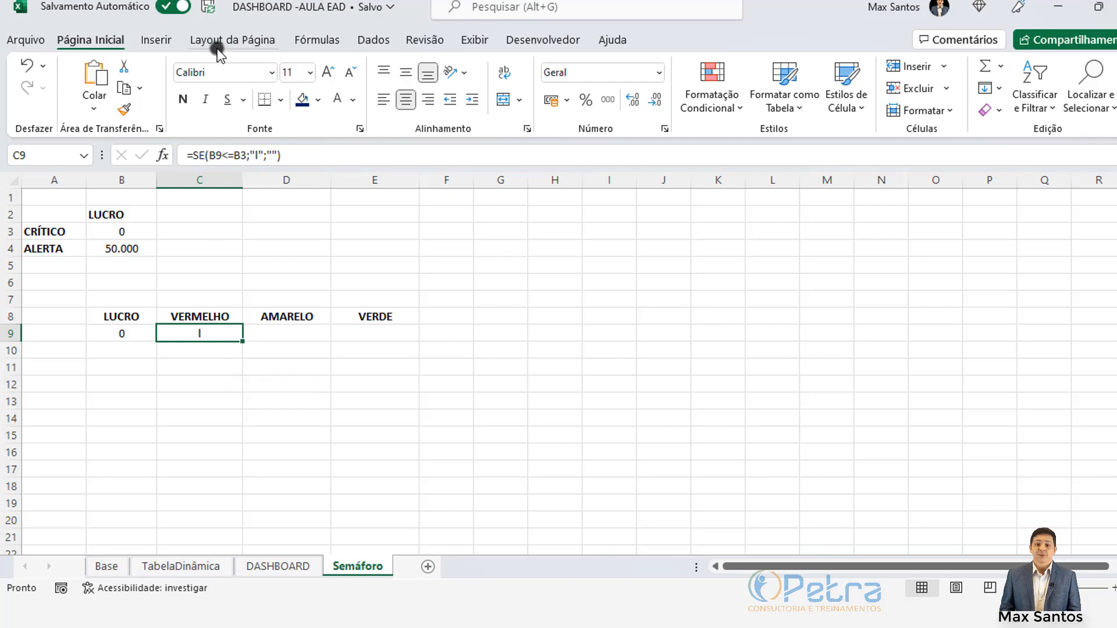
left_click(271, 72)
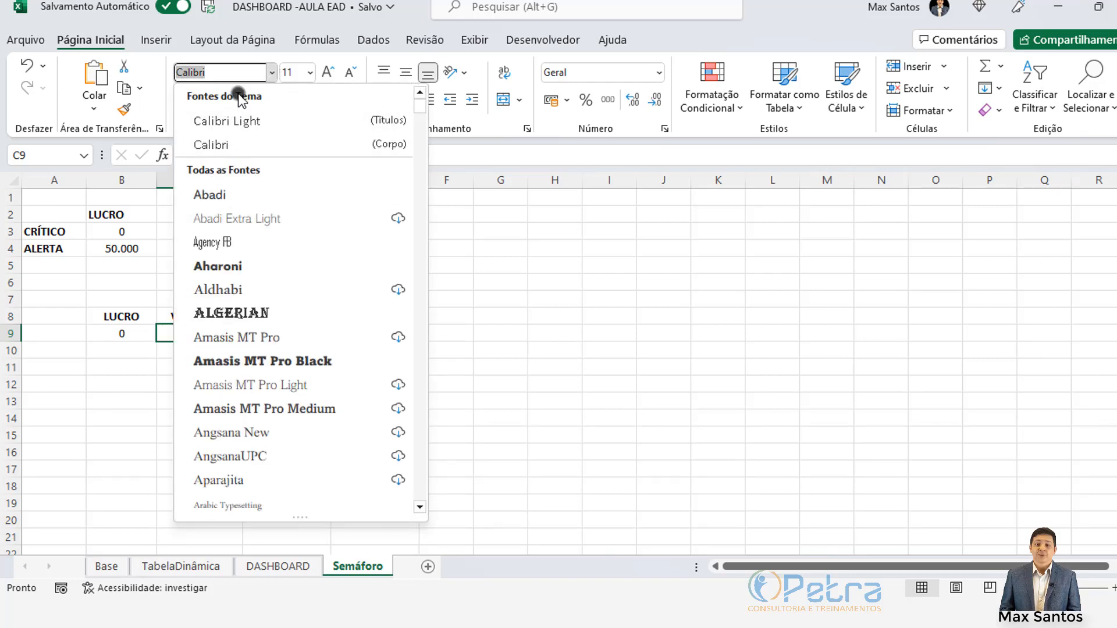
type("Wind")
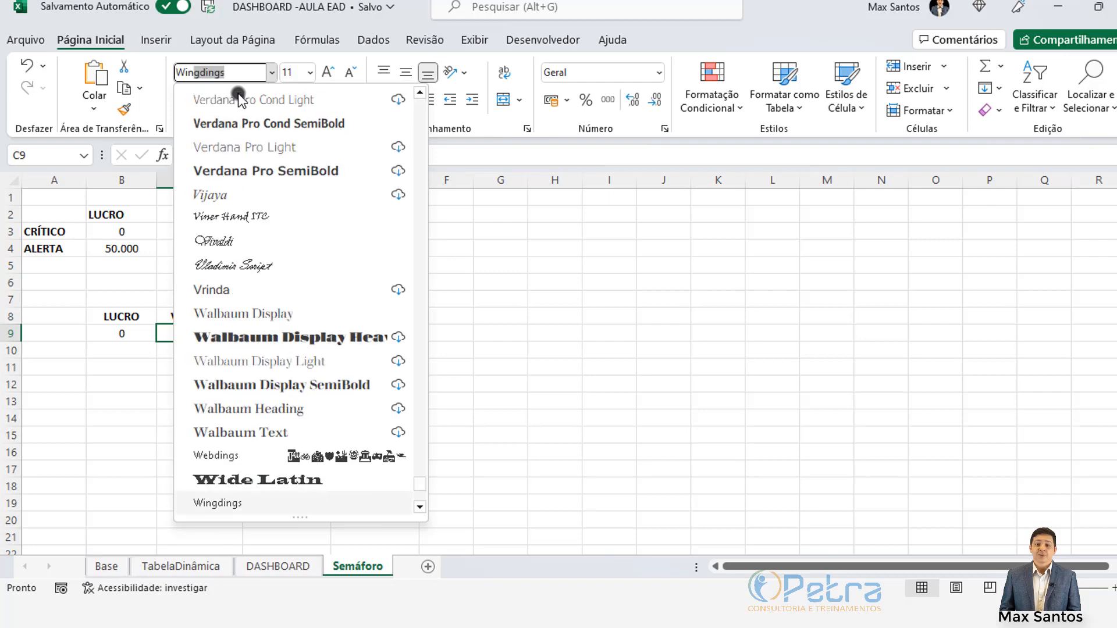
left_click(232, 504)
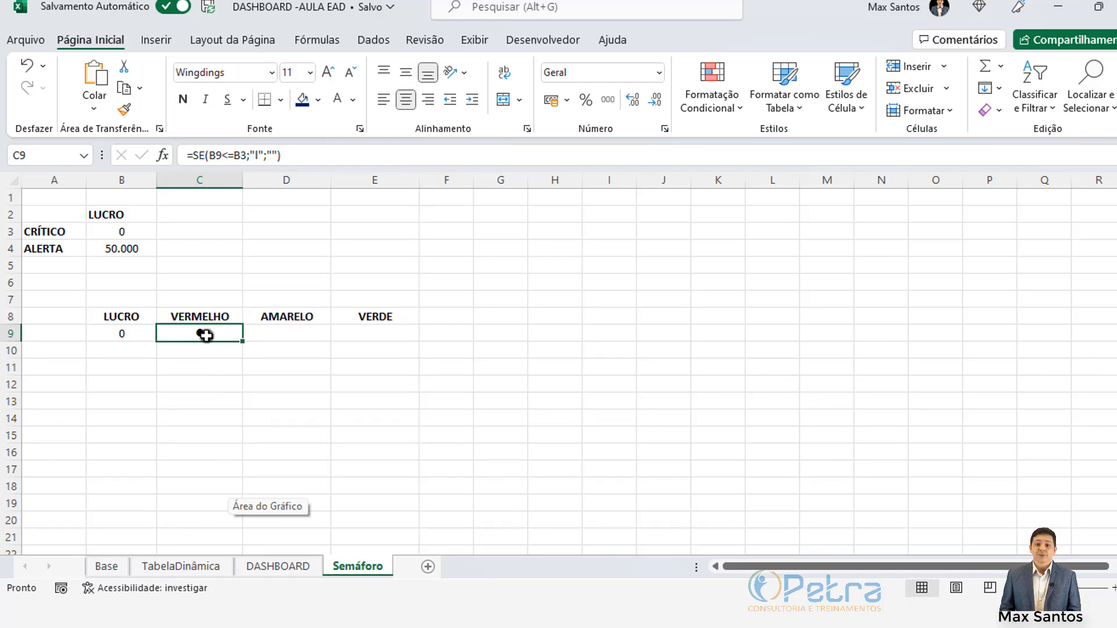
Colour the circle symbol in cell C9 the standard dark red and enlarge it to size 20
left_click(352, 100)
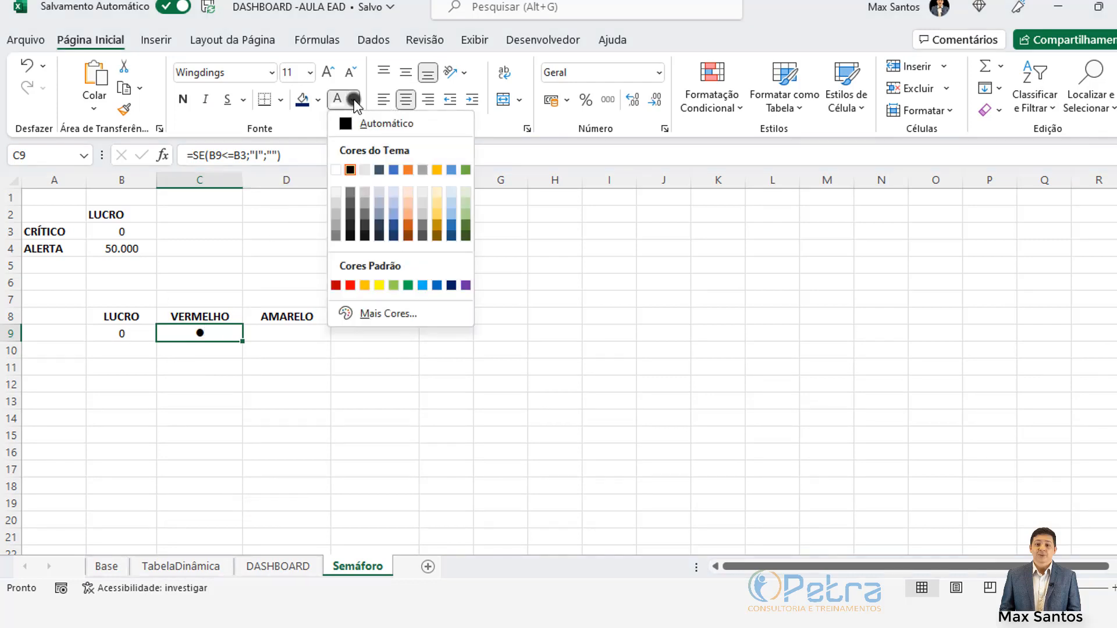
left_click(335, 285)
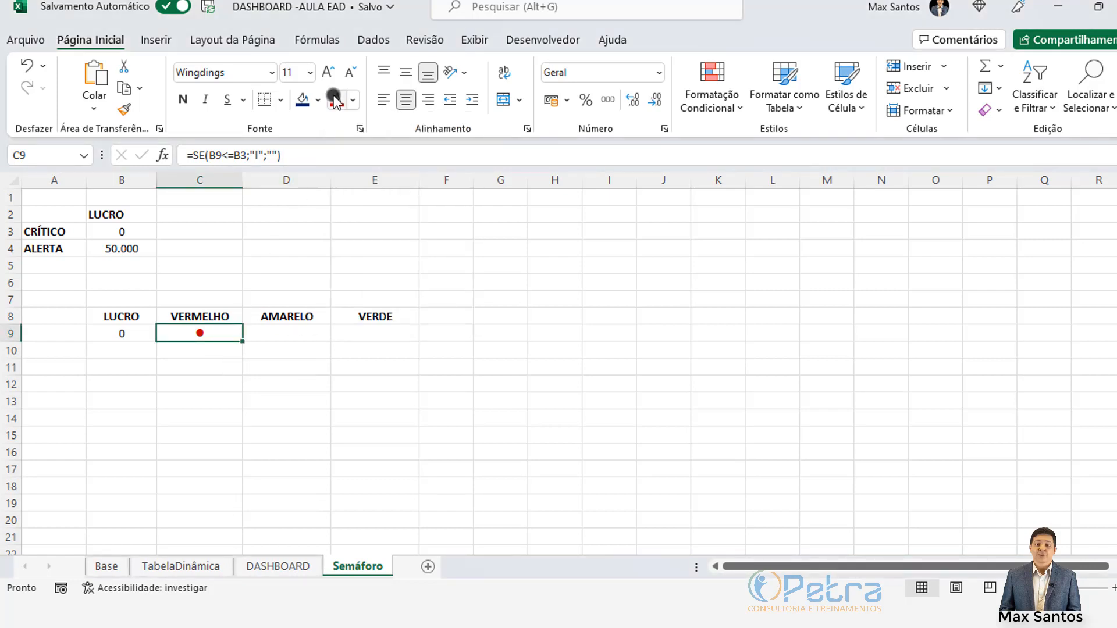
left_click(328, 72)
left_click(329, 72)
left_click(328, 72)
left_click(329, 72)
left_click(329, 72)
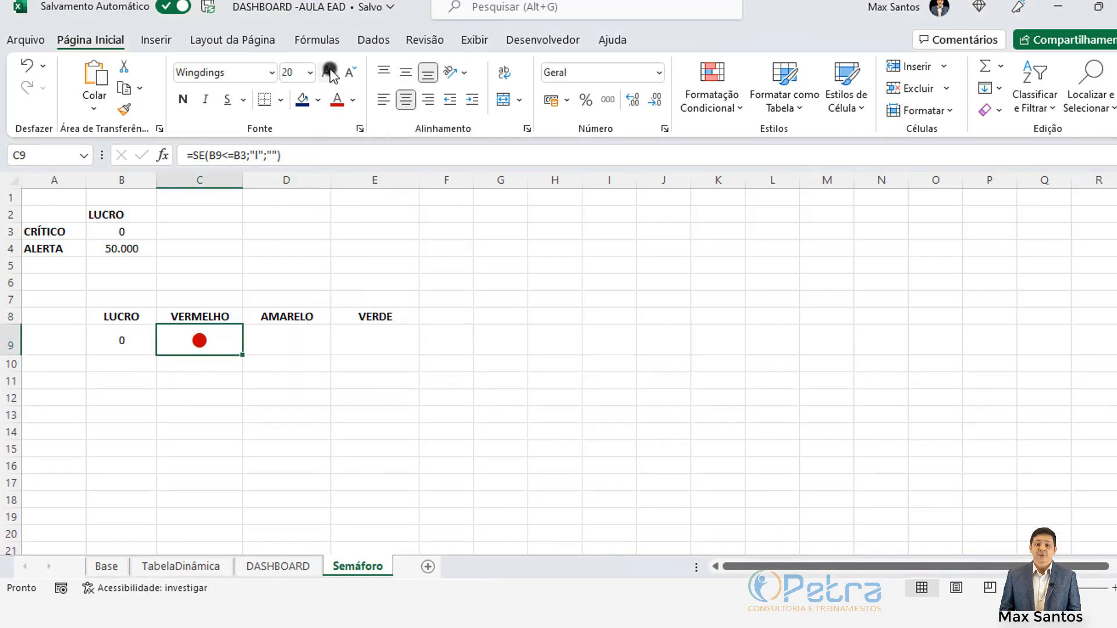
Enlarge the red circle symbol in cell C9 under VERMELHO to font size 48
left_click(328, 72)
left_click(329, 72)
left_click(329, 72)
left_click(329, 72)
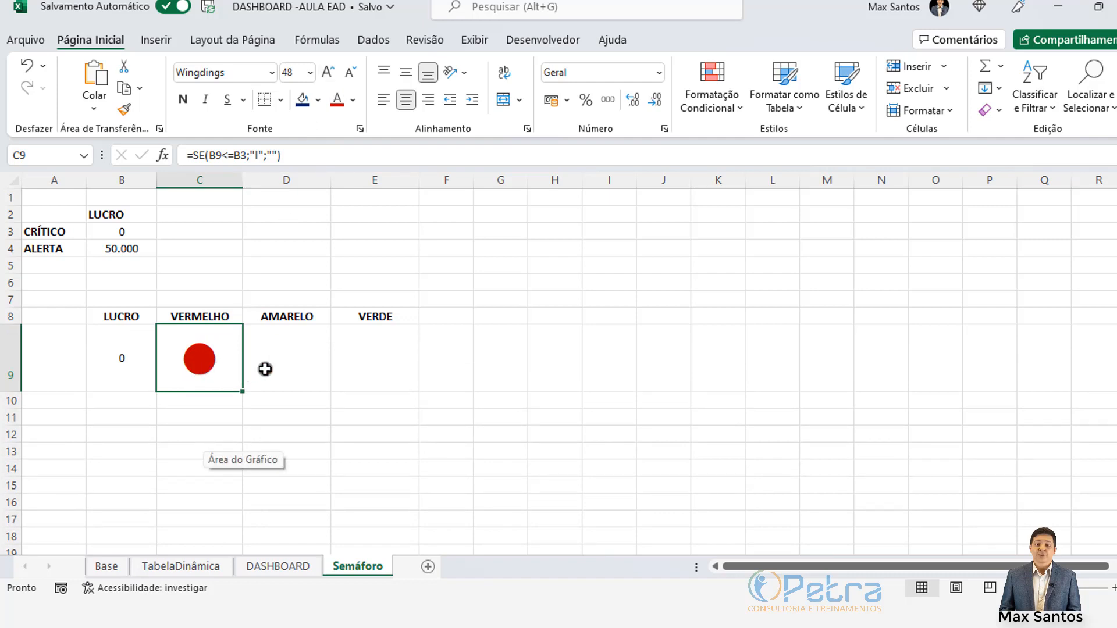
left_click(263, 365)
left_click(194, 366)
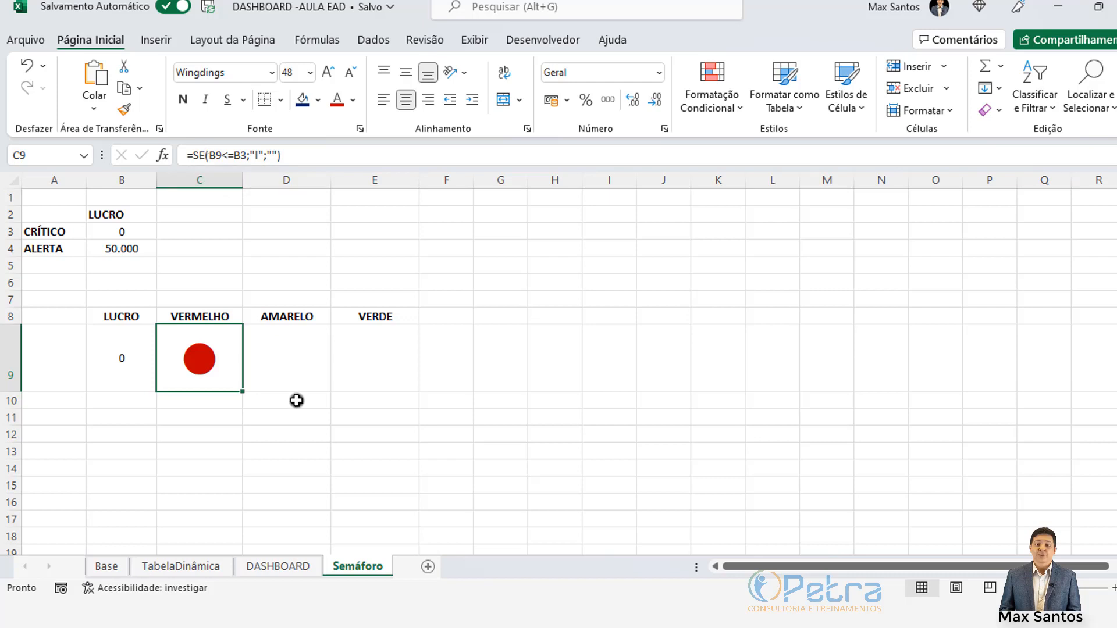
In cell D9 under AMARELO, begin an SE formula with a nested E function whose first condition is B9>B3
left_click(286, 359)
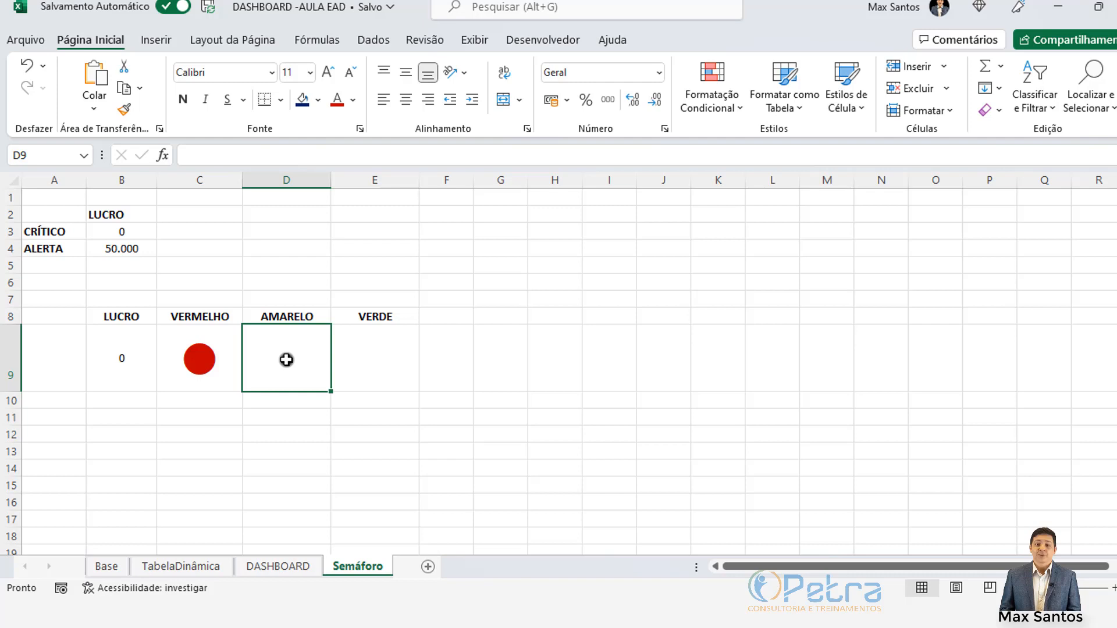
type("=")
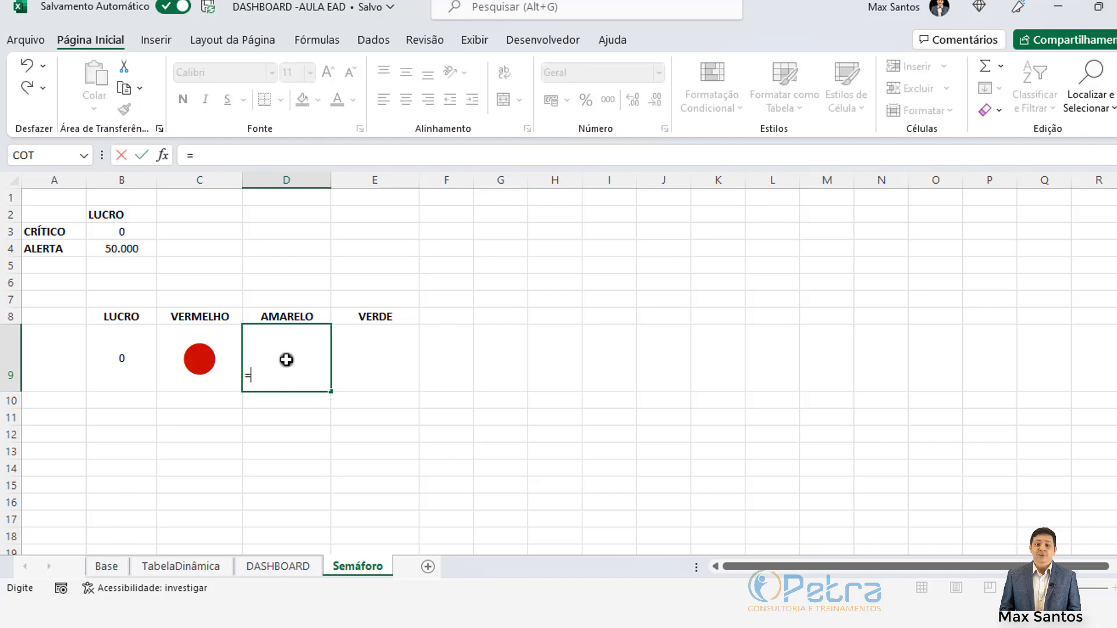
type("SE")
double_click(286, 401)
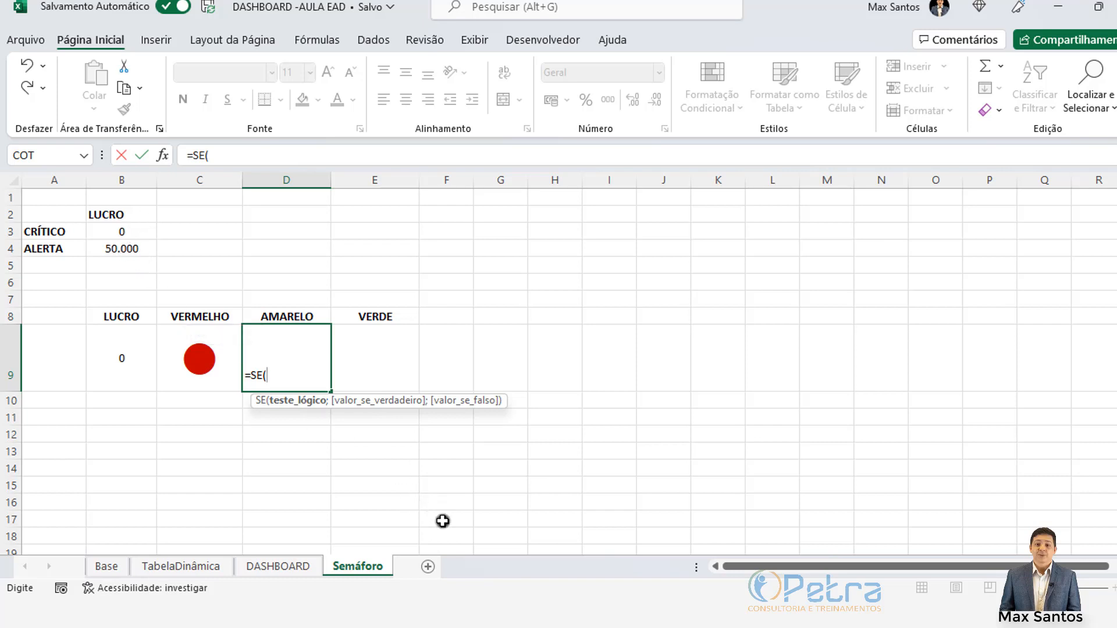
type("E")
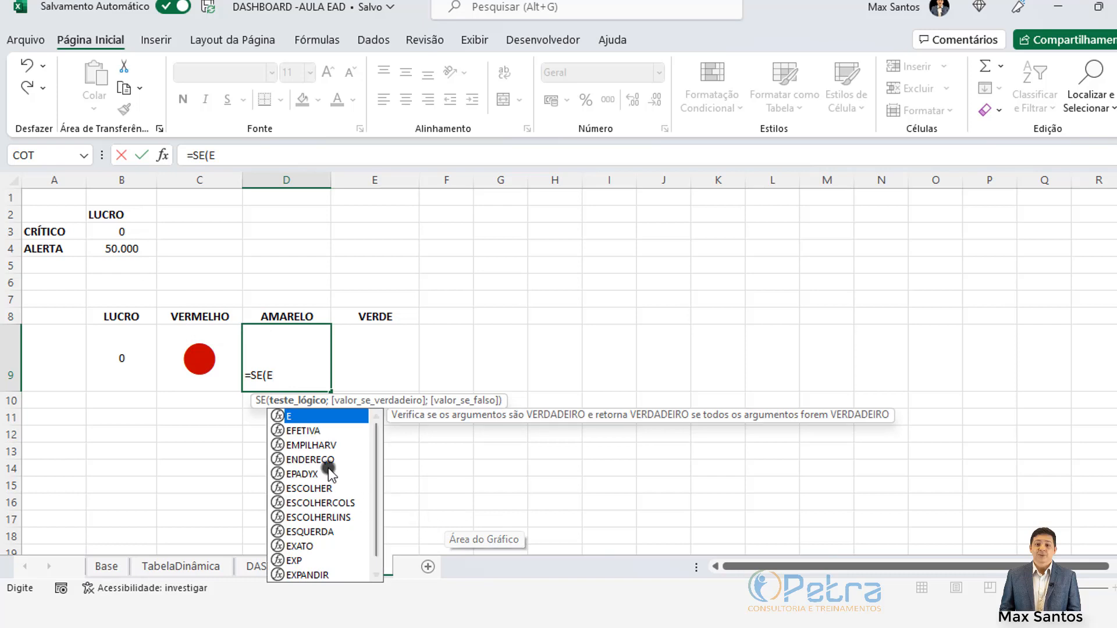
double_click(293, 415)
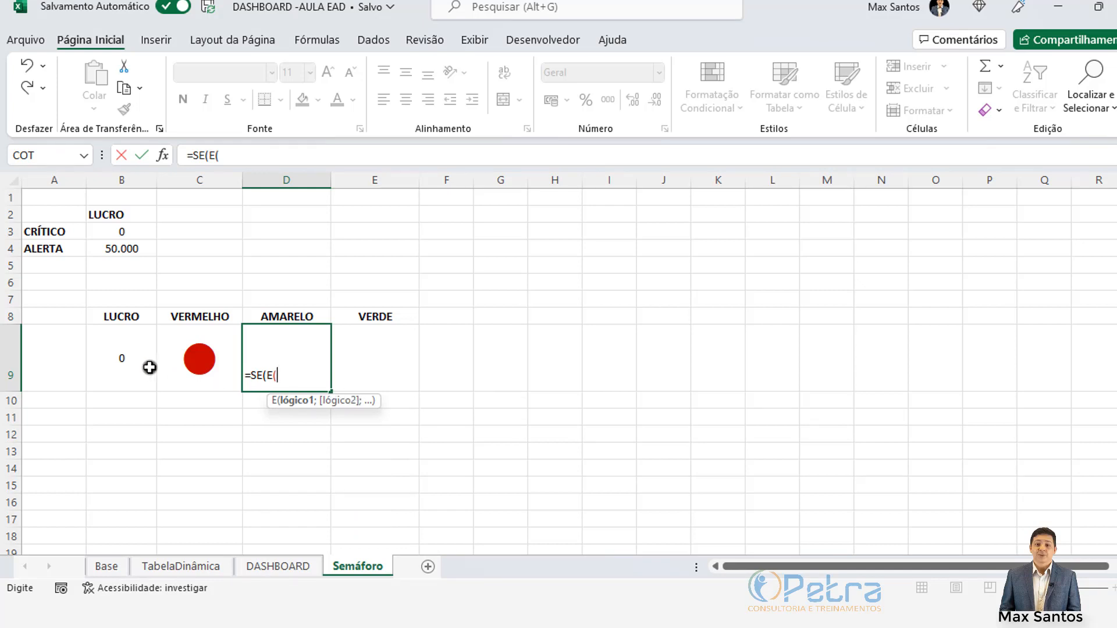
left_click(130, 361)
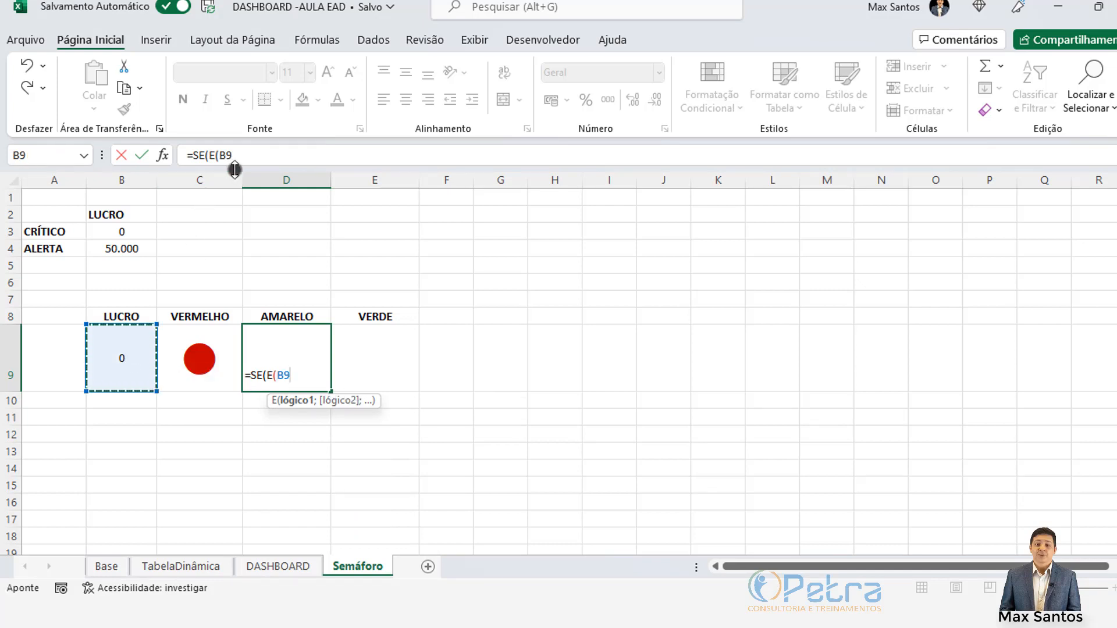
type(">")
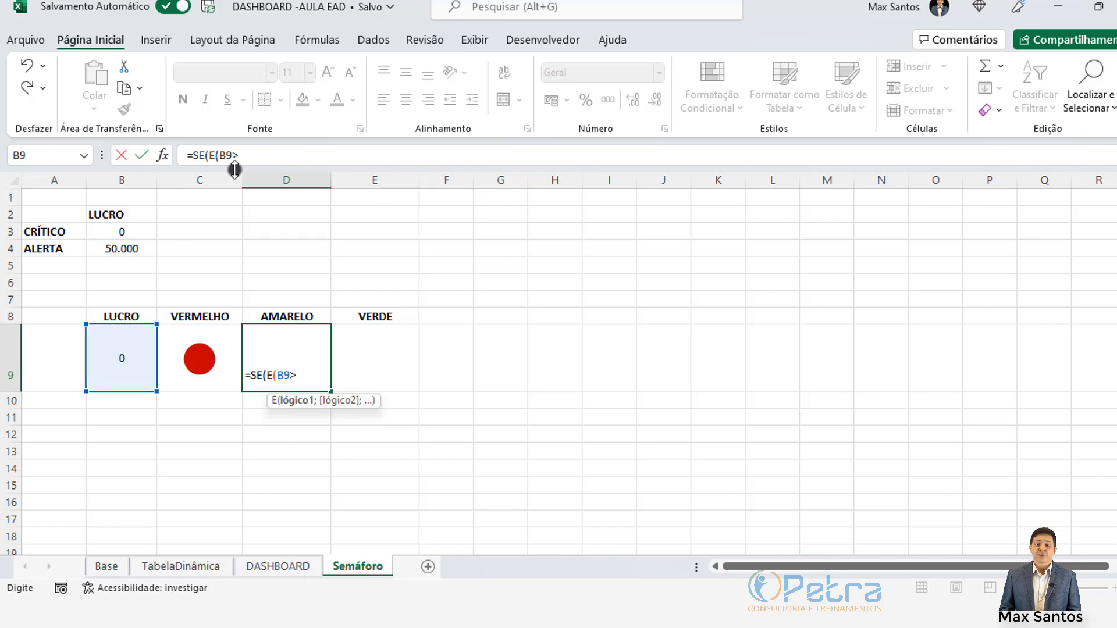
left_click(119, 233)
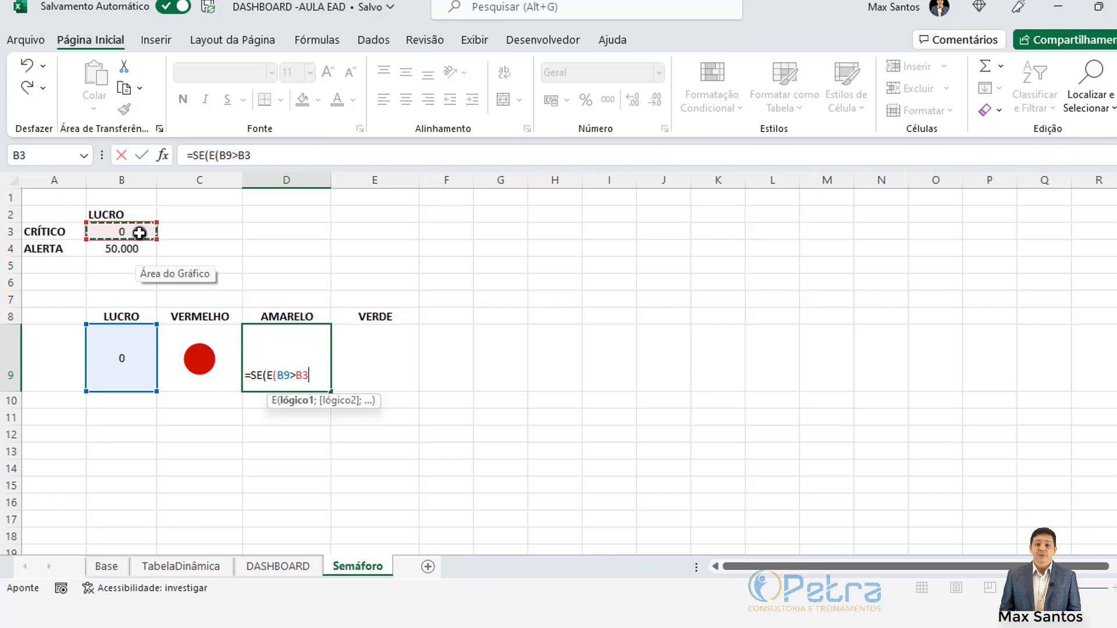
type(";")
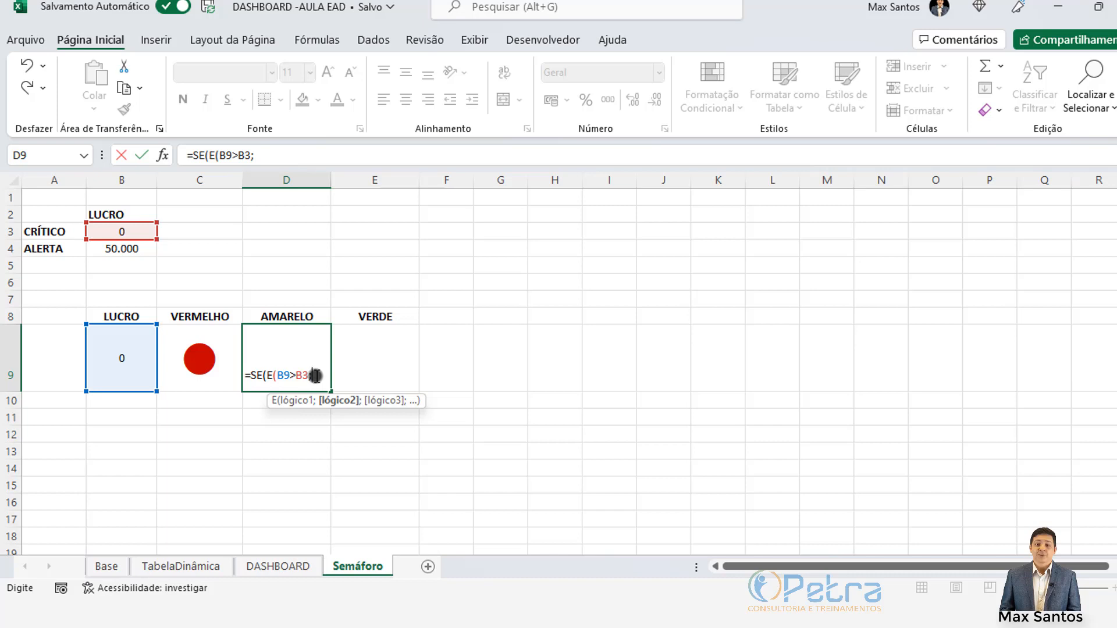
Complete the D9 formula with the second condition B9<=B4, returning "l" when true and "" when false
left_click(119, 363)
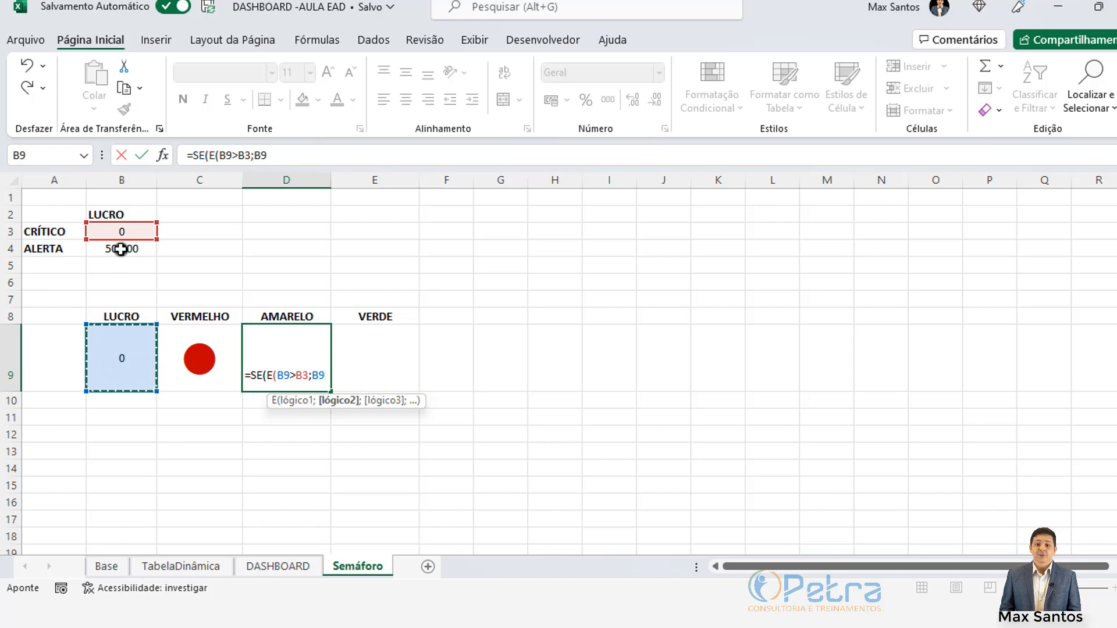
type("<=")
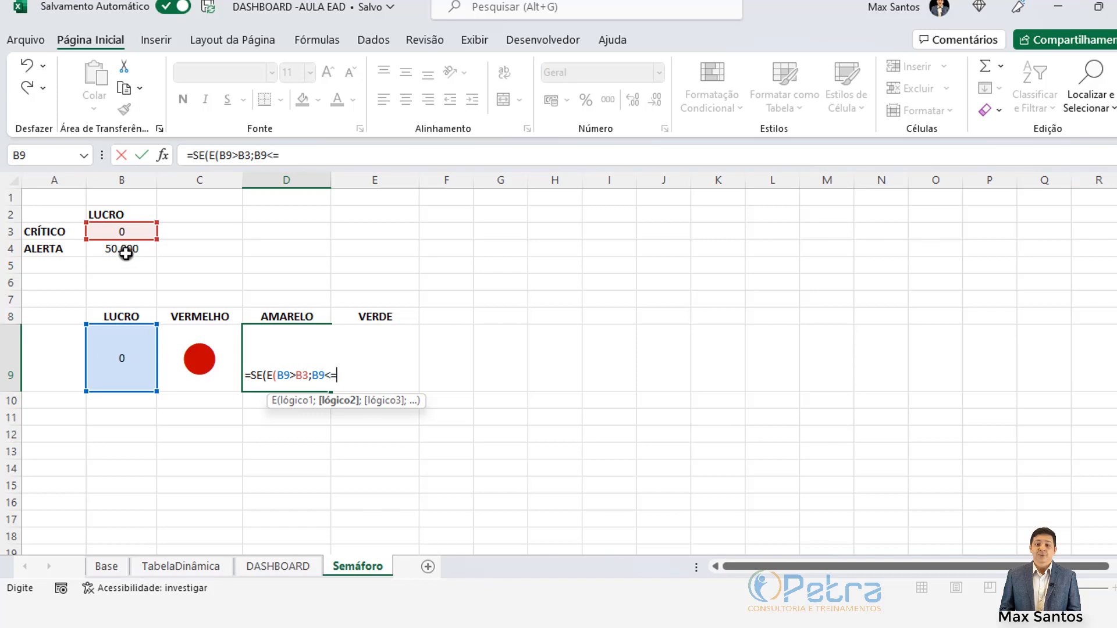
left_click(120, 249)
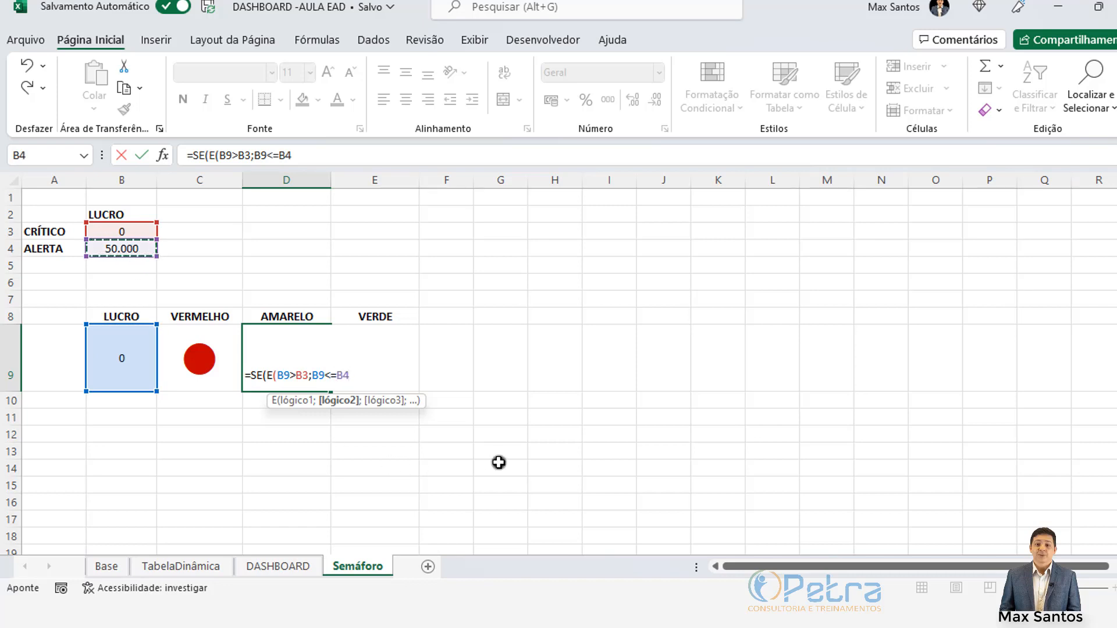
type(")")
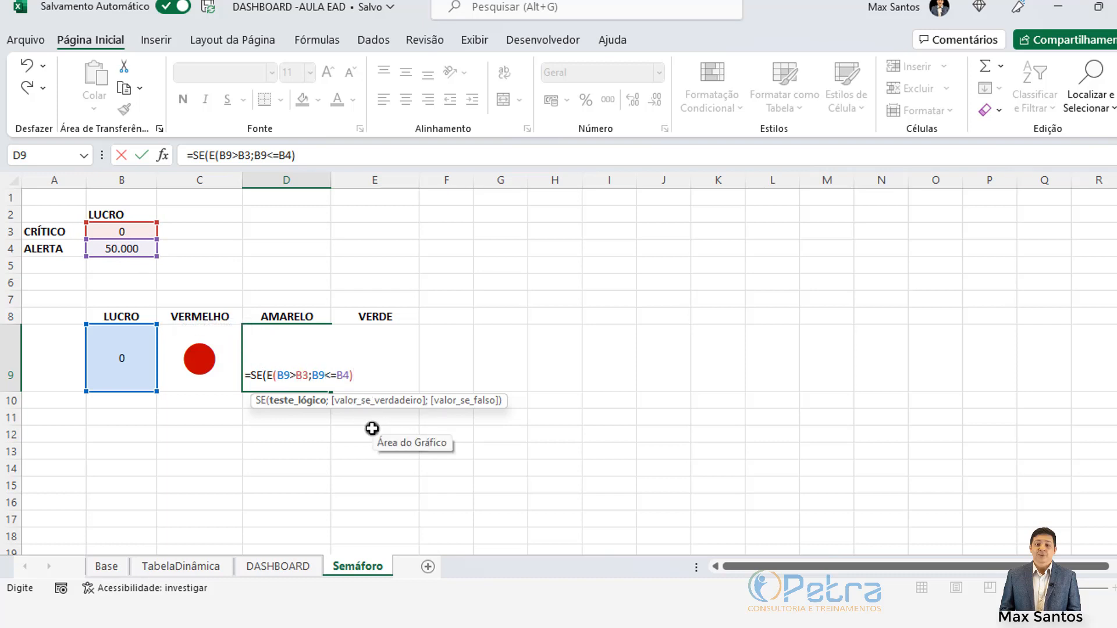
type(";\"l")
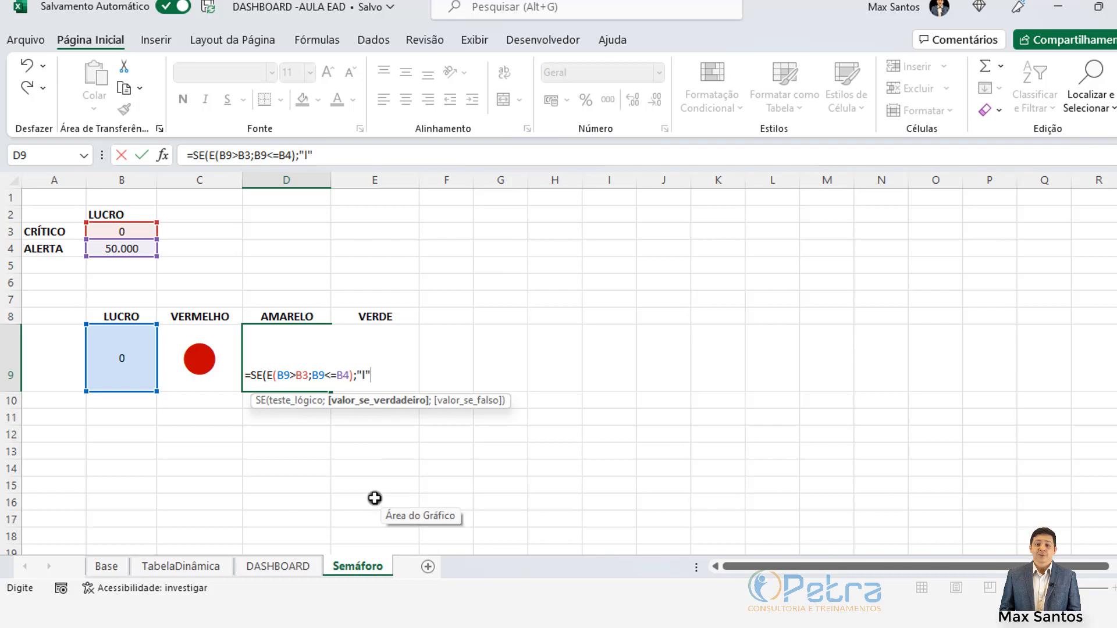
type(";")
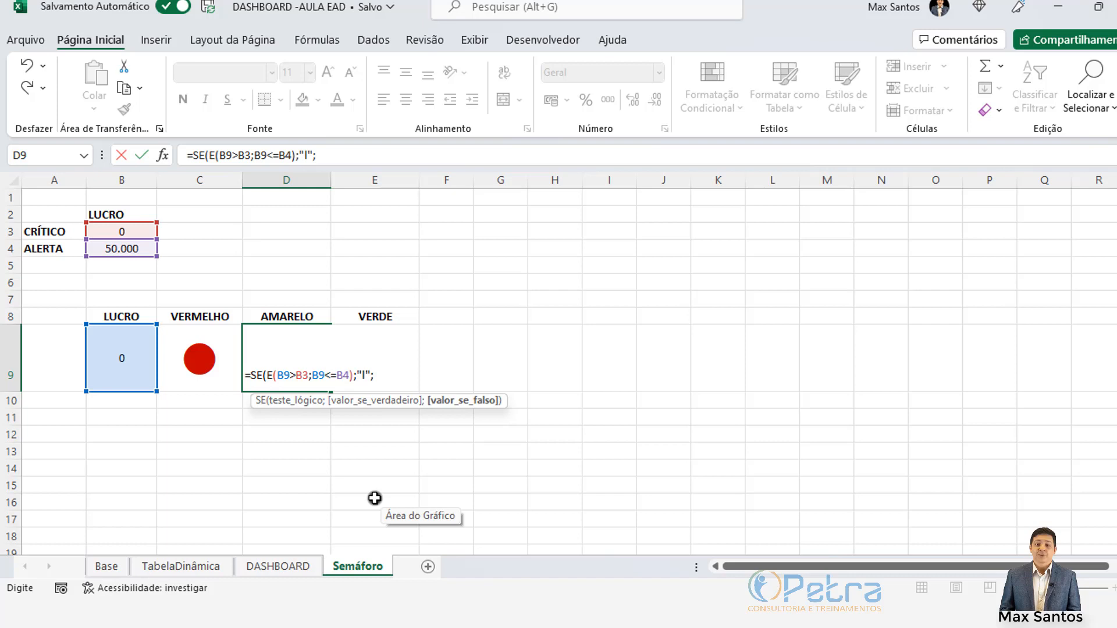
type("\"\")")
key("Return")
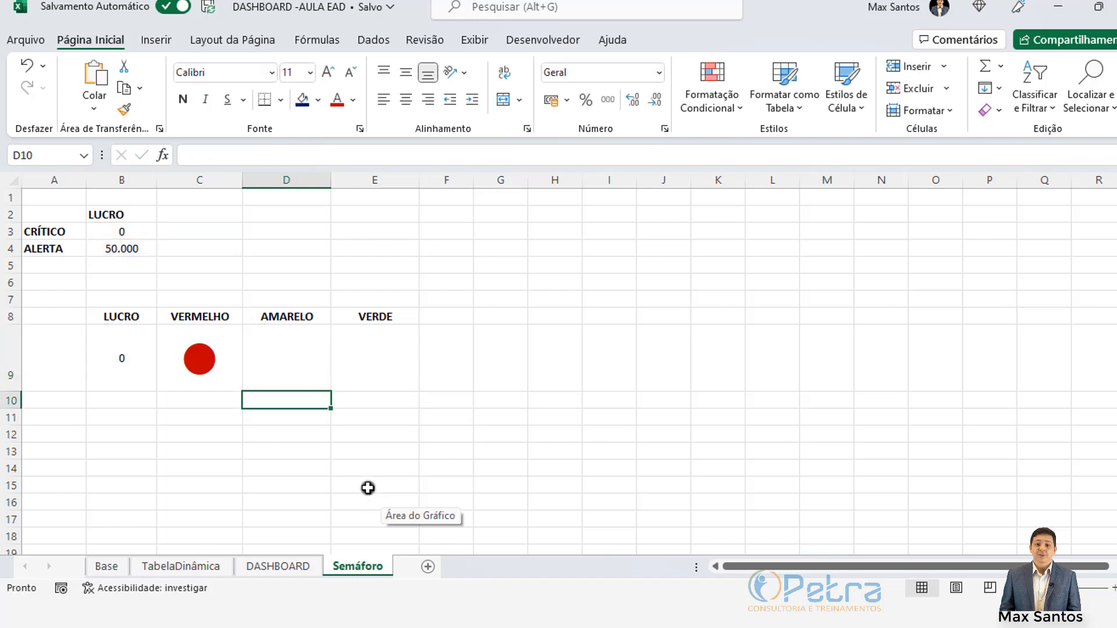
Set the LUCRO value in cell B9 to 5000 to test the AMARELO formula
left_click(294, 344)
left_click(136, 352)
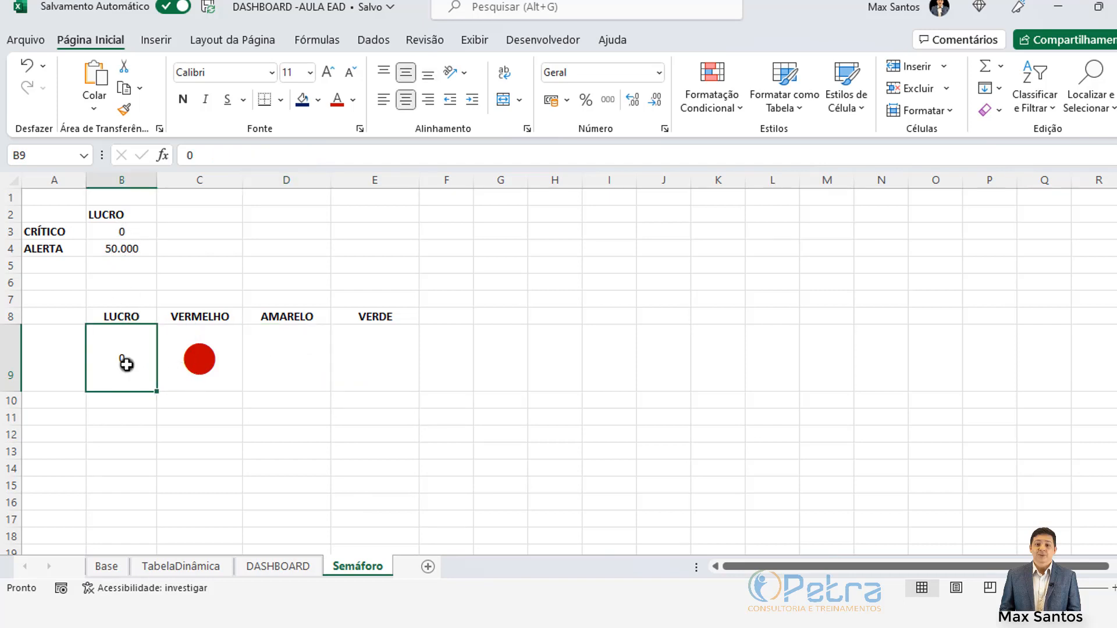
type("5000")
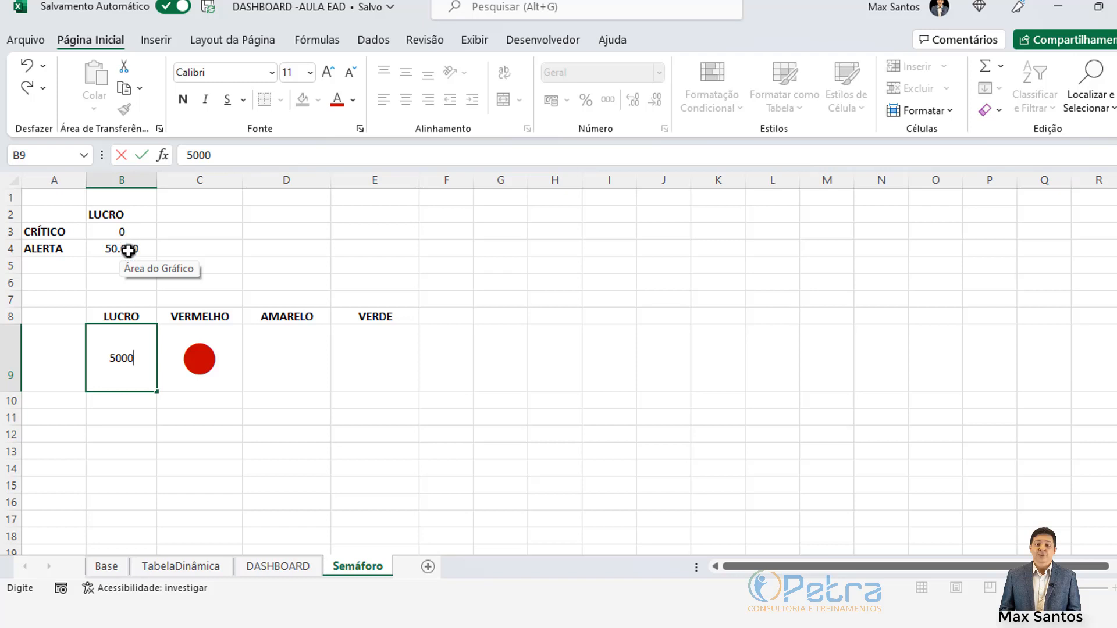
key("Return")
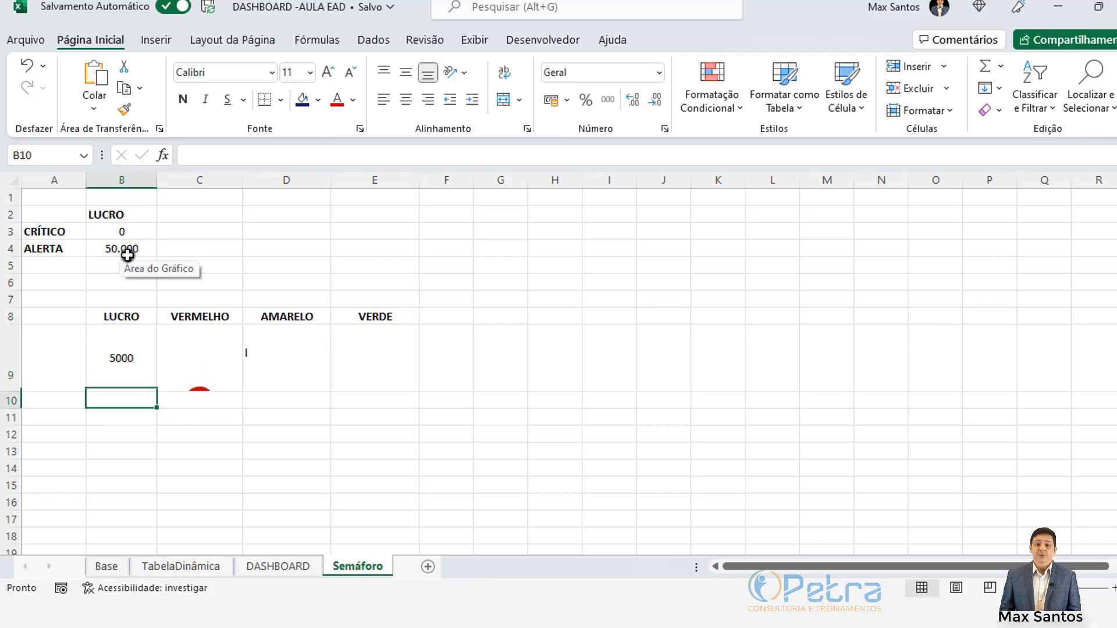
Centre the AMARELO result in cell D9 horizontally and vertically, and change its font to Wingdings
left_click(283, 381)
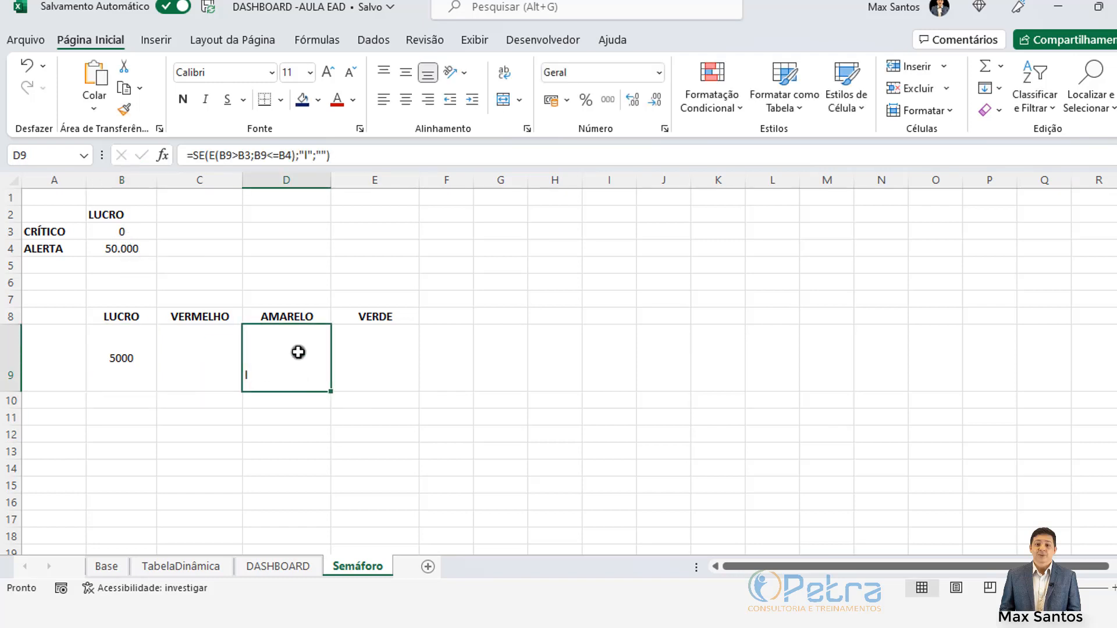
left_click(405, 94)
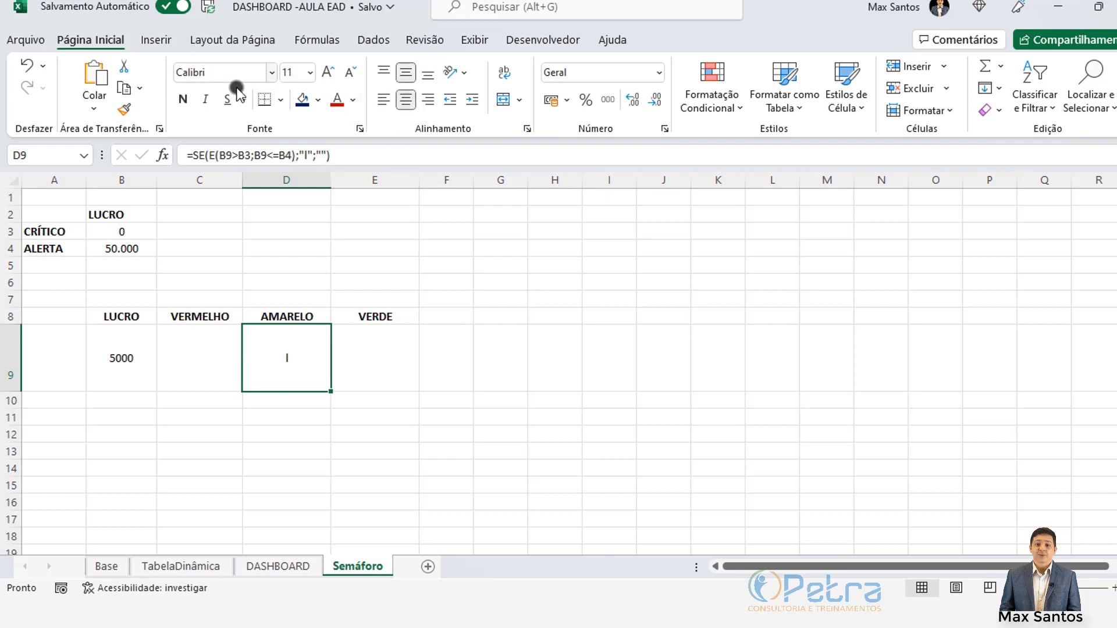
left_click(233, 73)
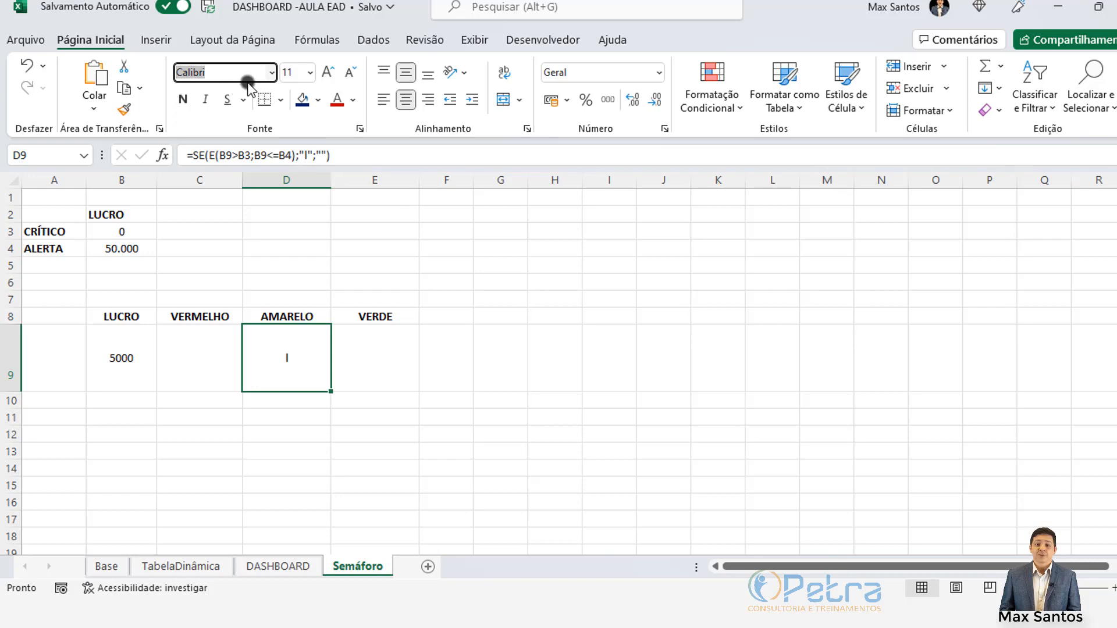
type("Wingdings")
key("Return")
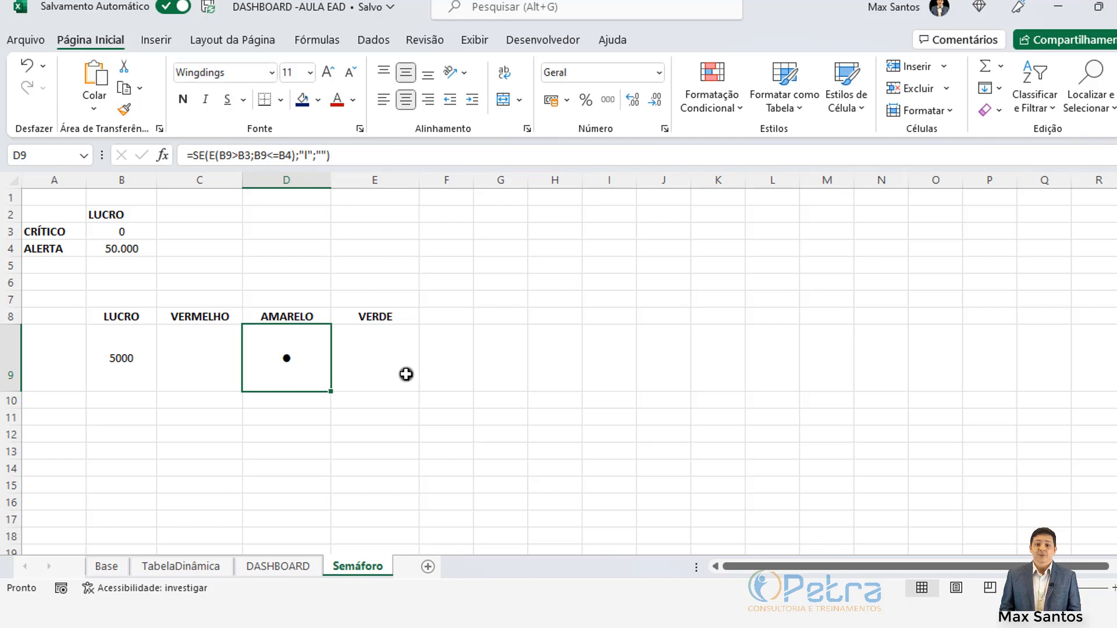
Set the circle symbol in cell D9 to size 48 and colour it the standard orange
left_click(214, 358)
left_click(281, 361)
left_click(289, 65)
type("48")
key("Return")
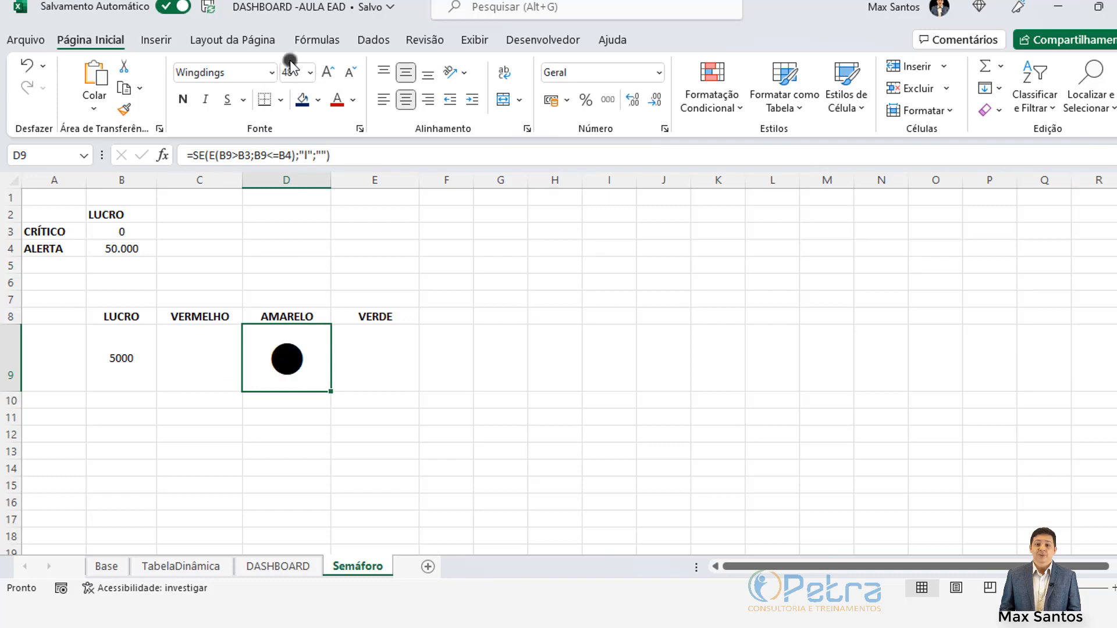
left_click(354, 98)
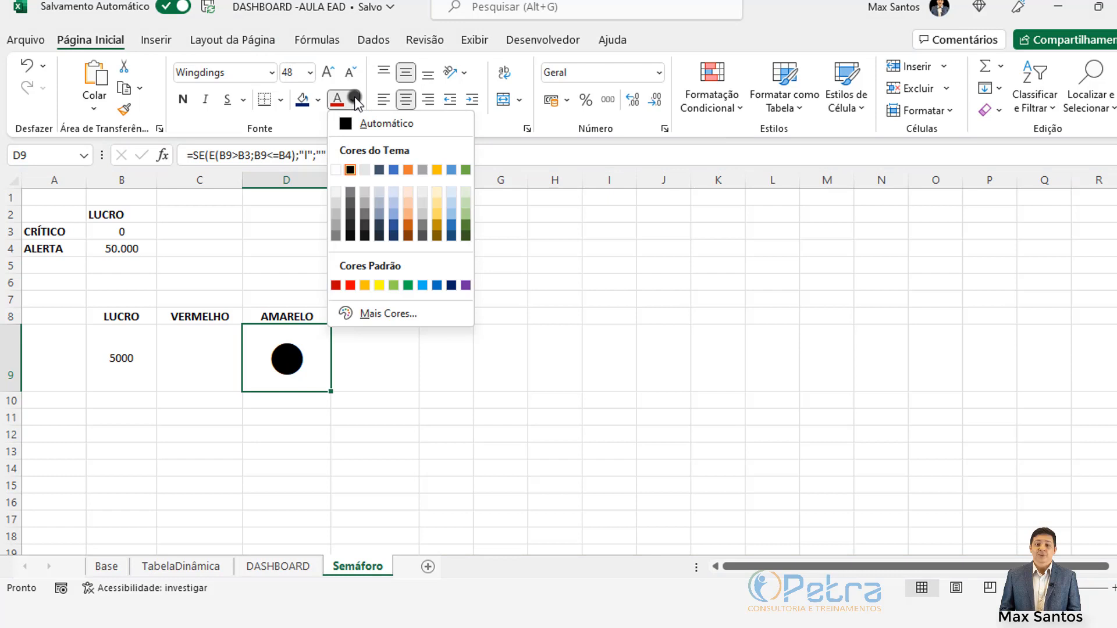
left_click(364, 285)
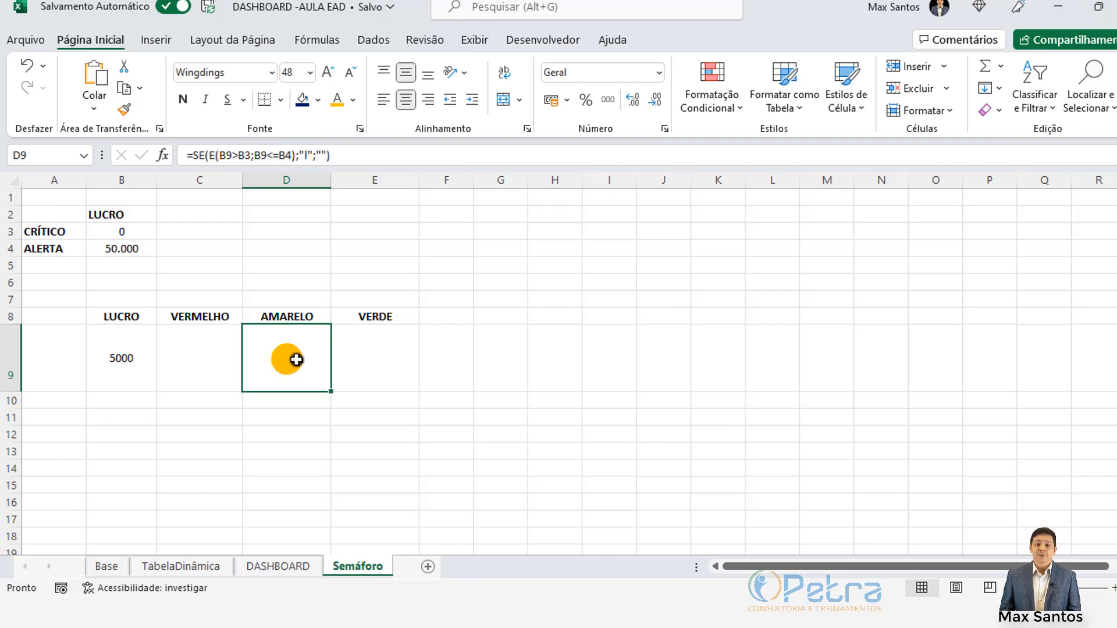
Test the red and yellow lights by setting the LUCRO value in cell B9 to 0 and to 10000
left_click(127, 368)
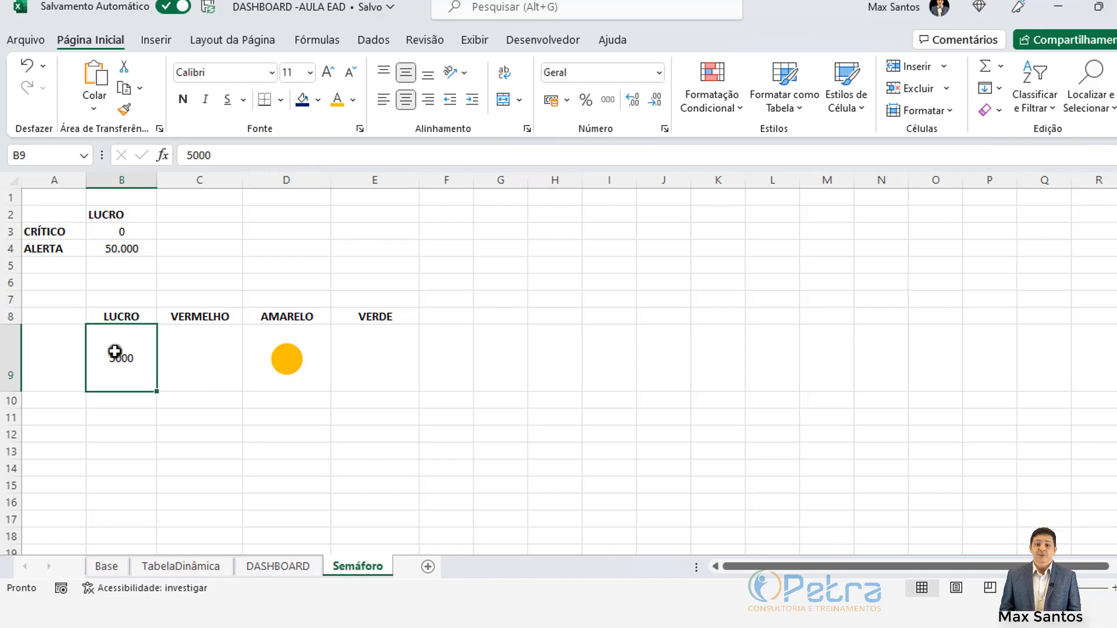
type("0")
key("Return")
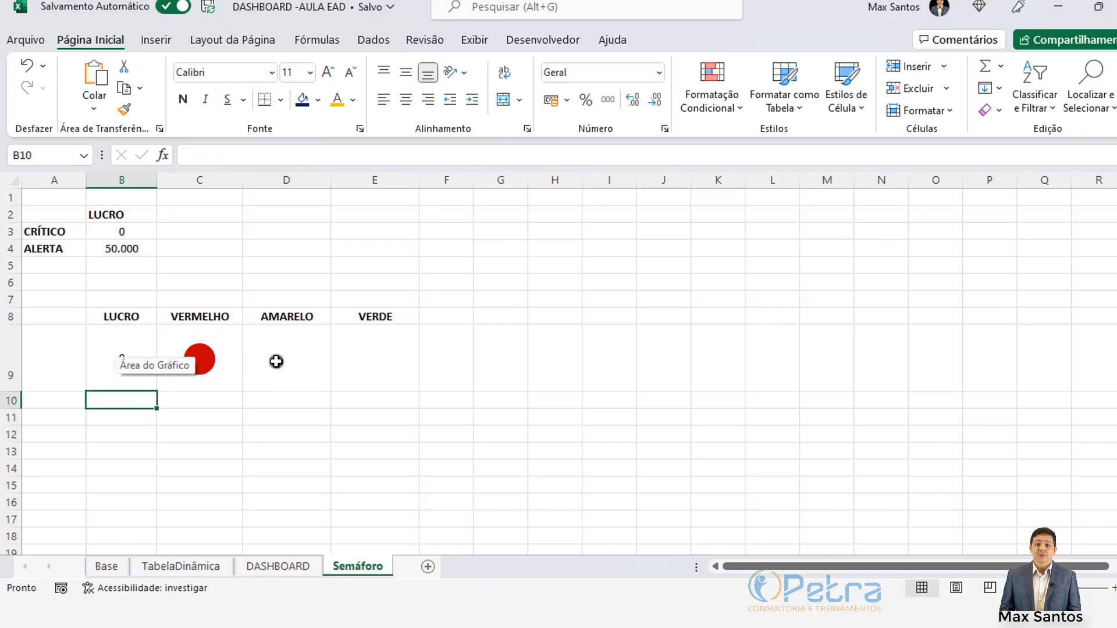
left_click(119, 340)
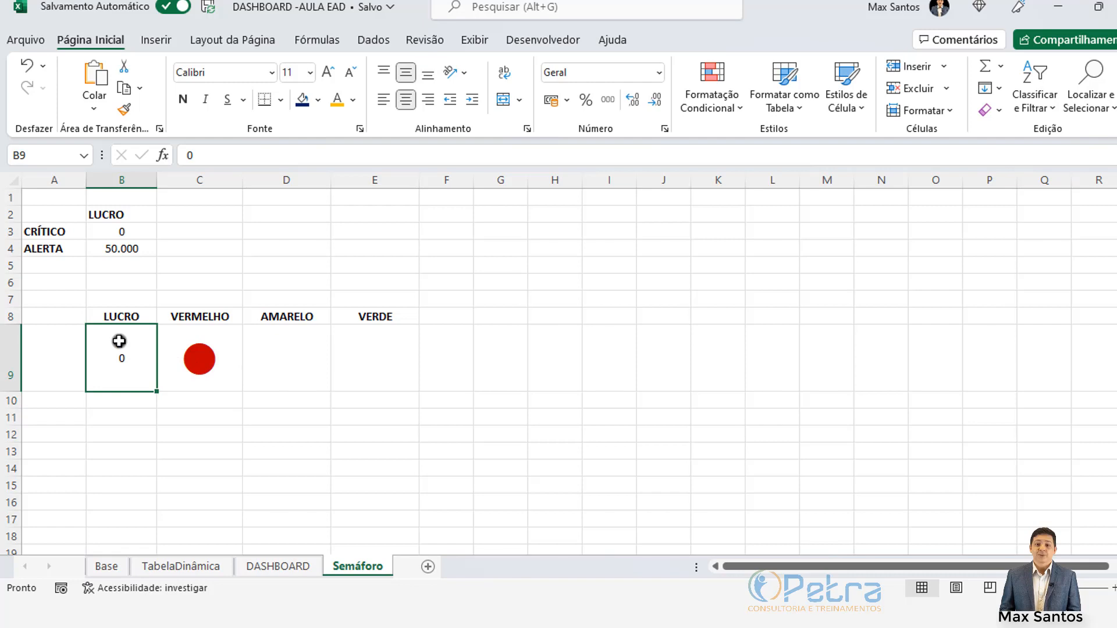
type("10000")
key("Return")
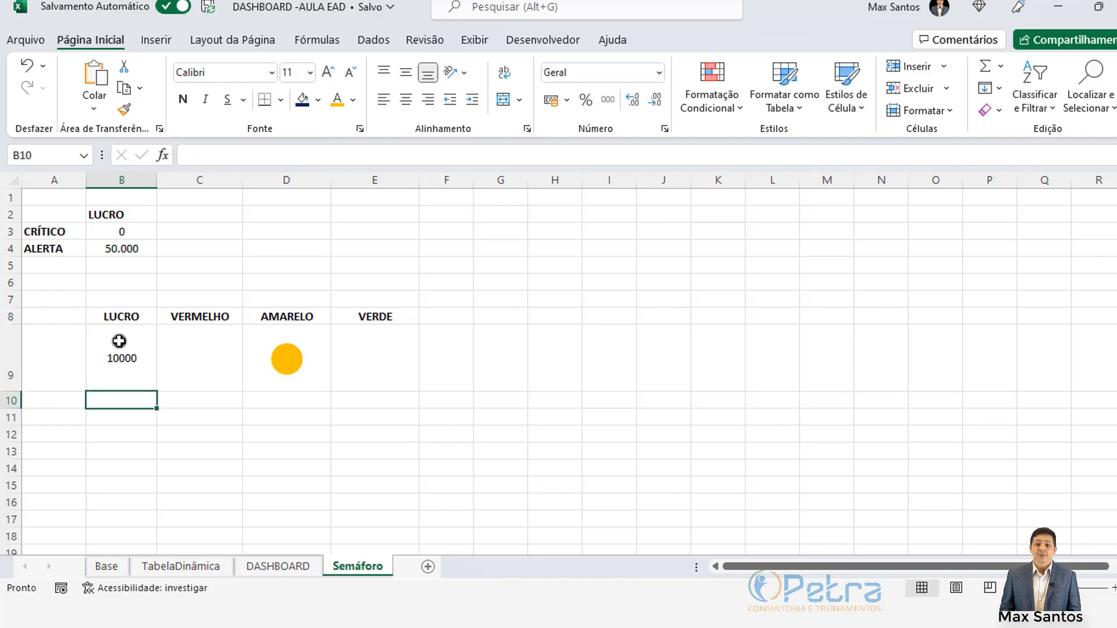
left_click(301, 361)
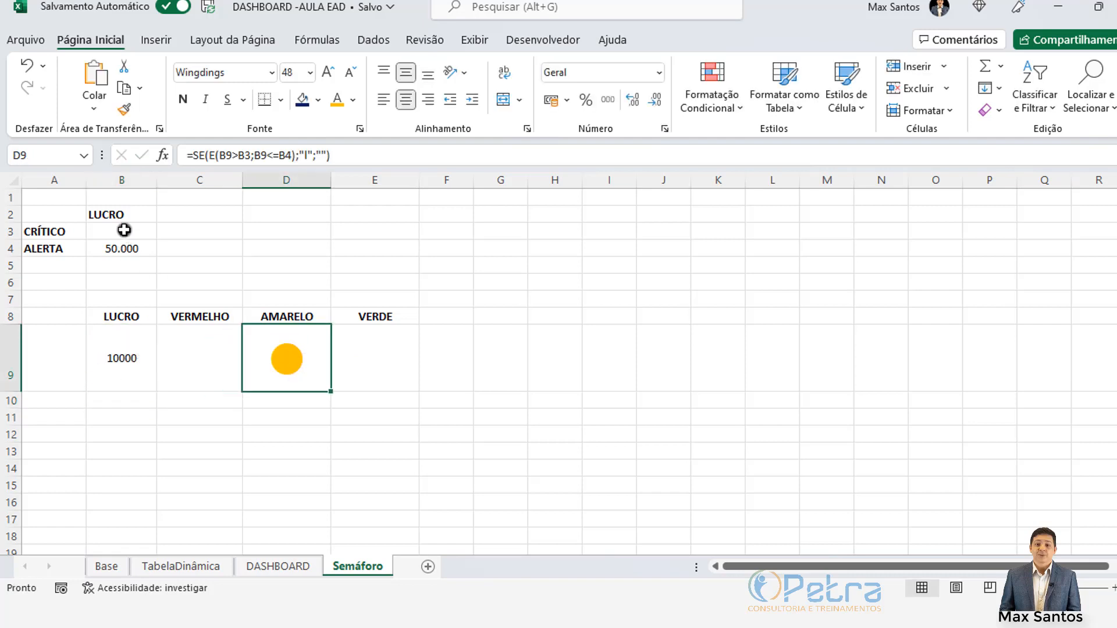
Enter the formula =SE(B9>B4;"l";"") in cell E9 under VERDE
left_click(366, 356)
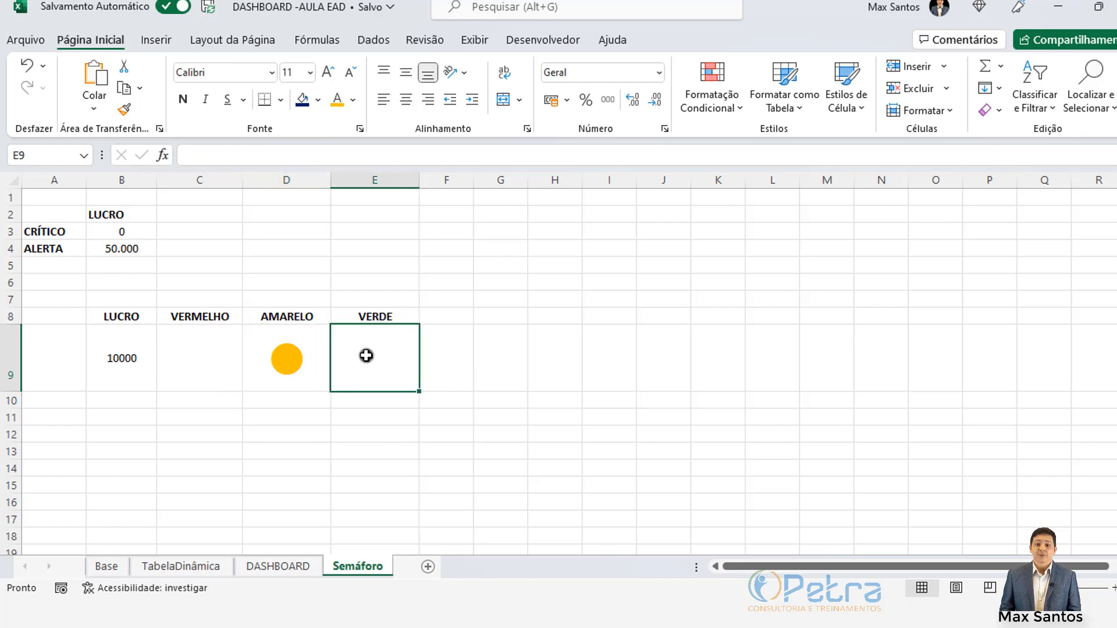
type("=se")
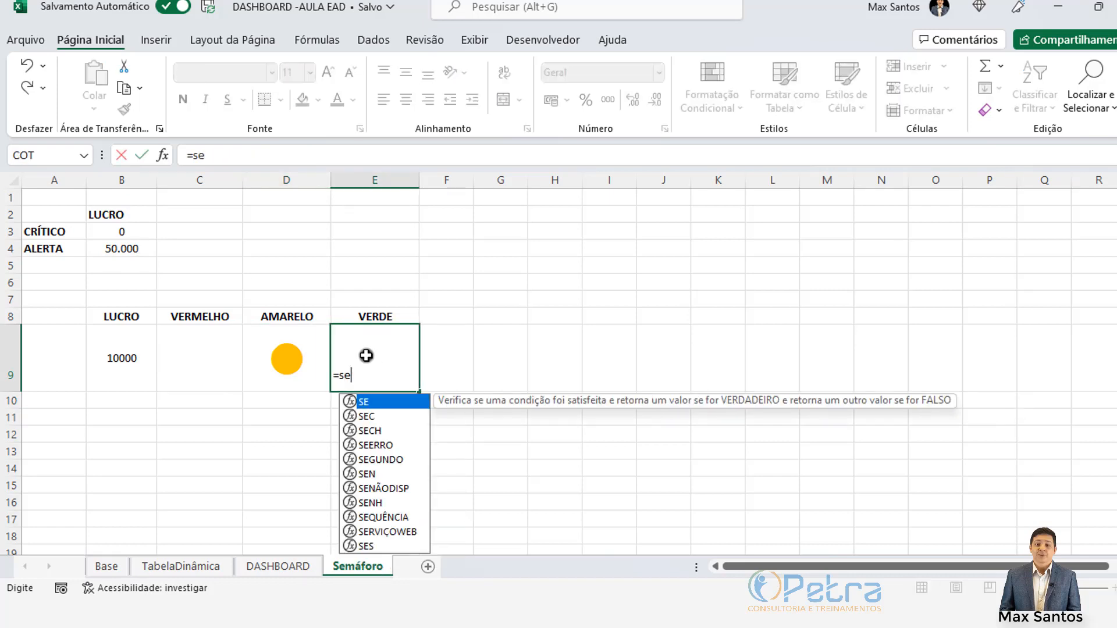
double_click(367, 402)
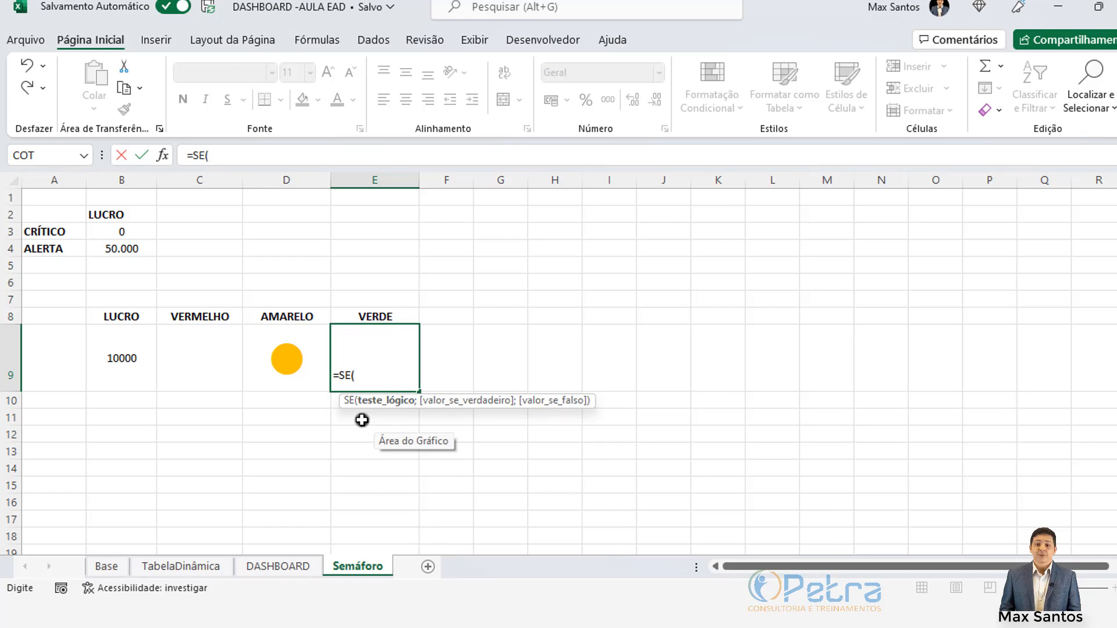
left_click(120, 355)
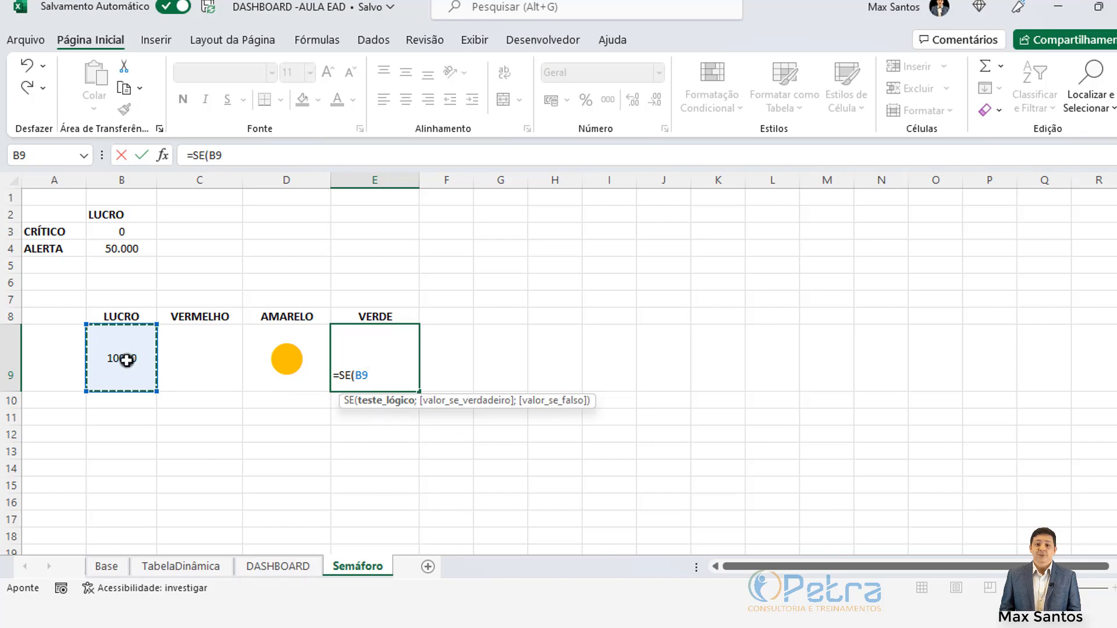
type(">")
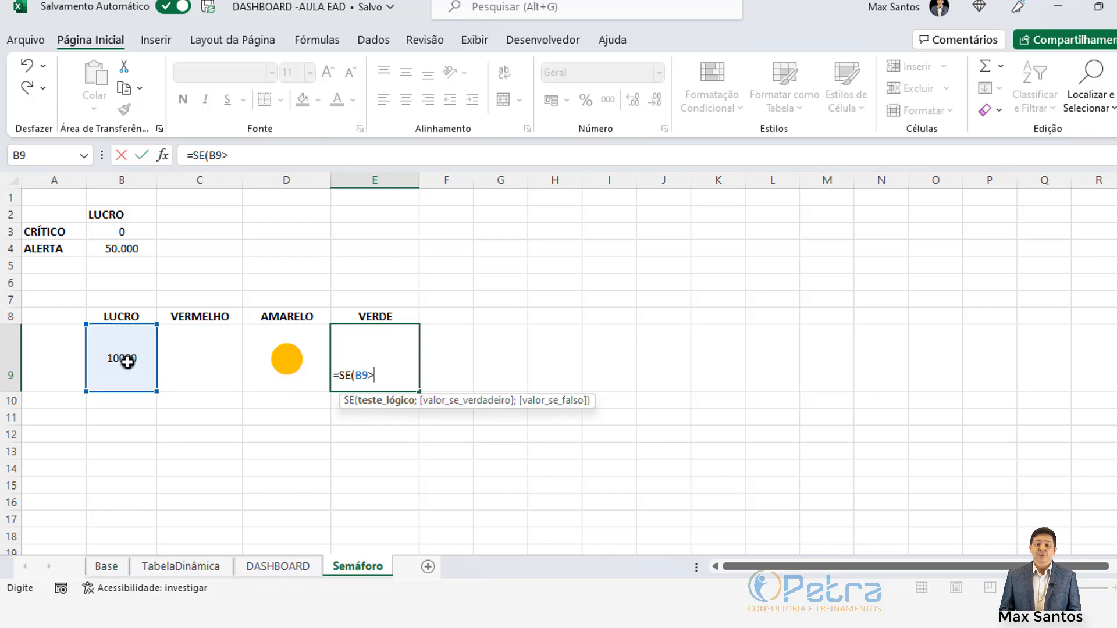
left_click(133, 249)
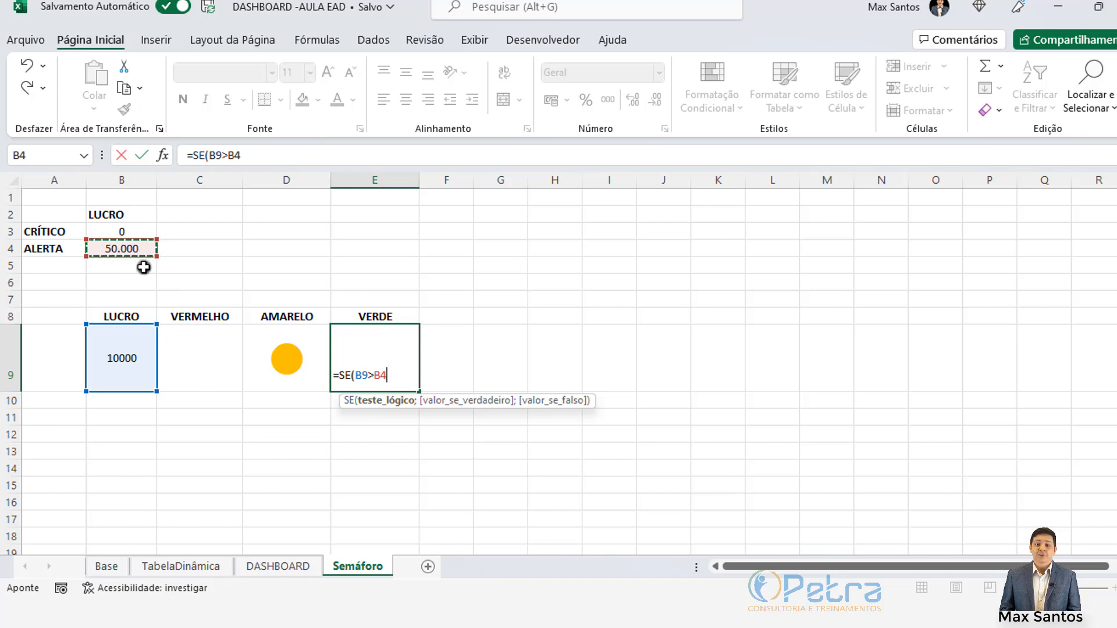
type(";\"l")
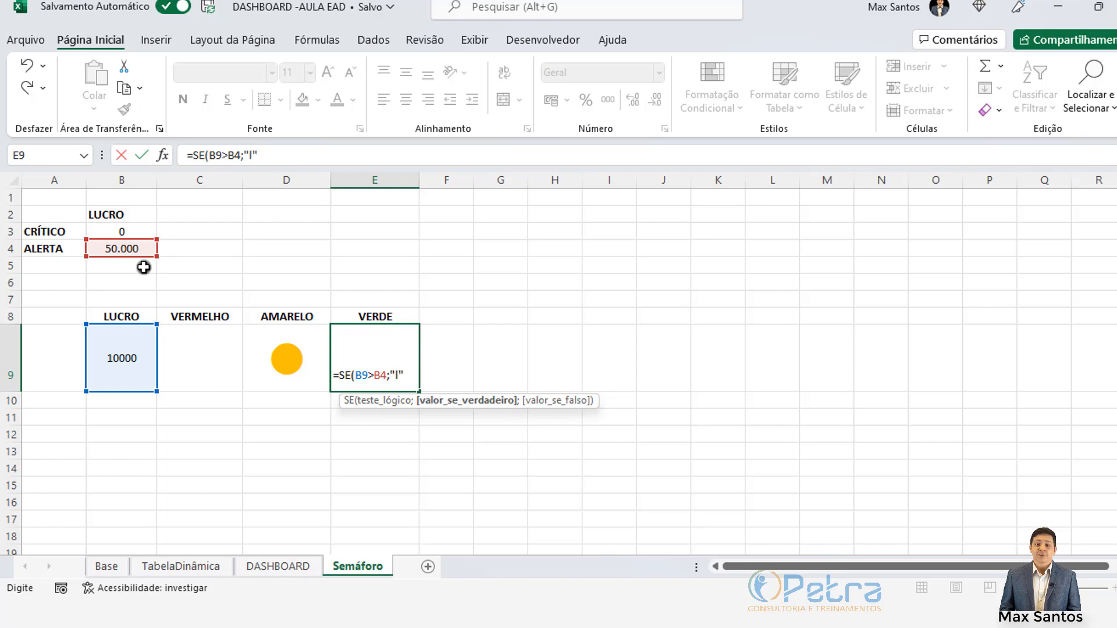
type("\";")
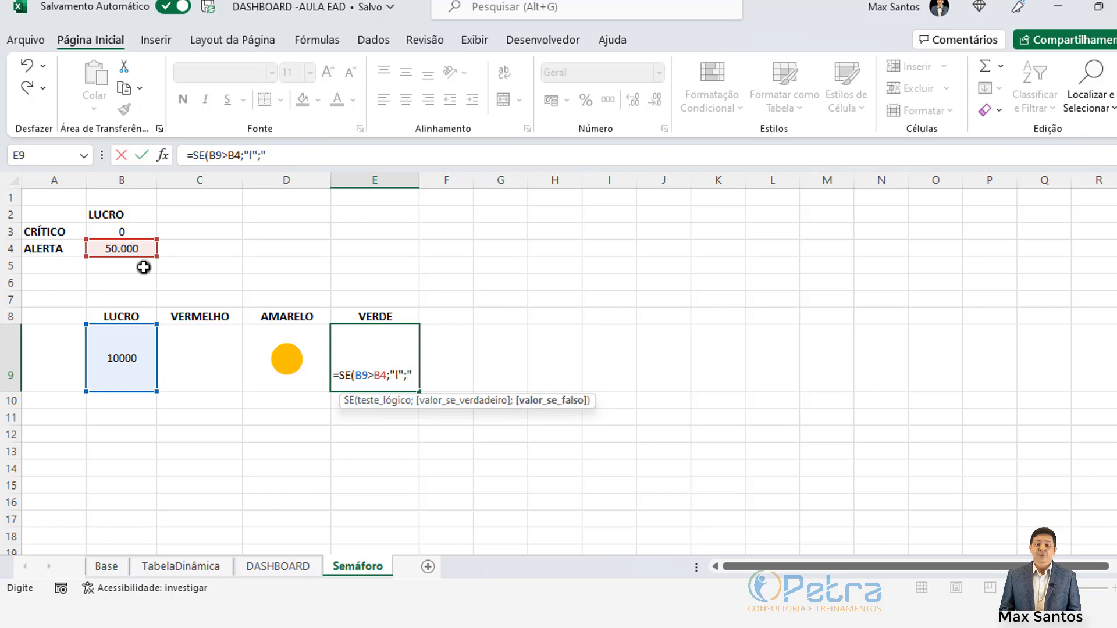
type("\"\")")
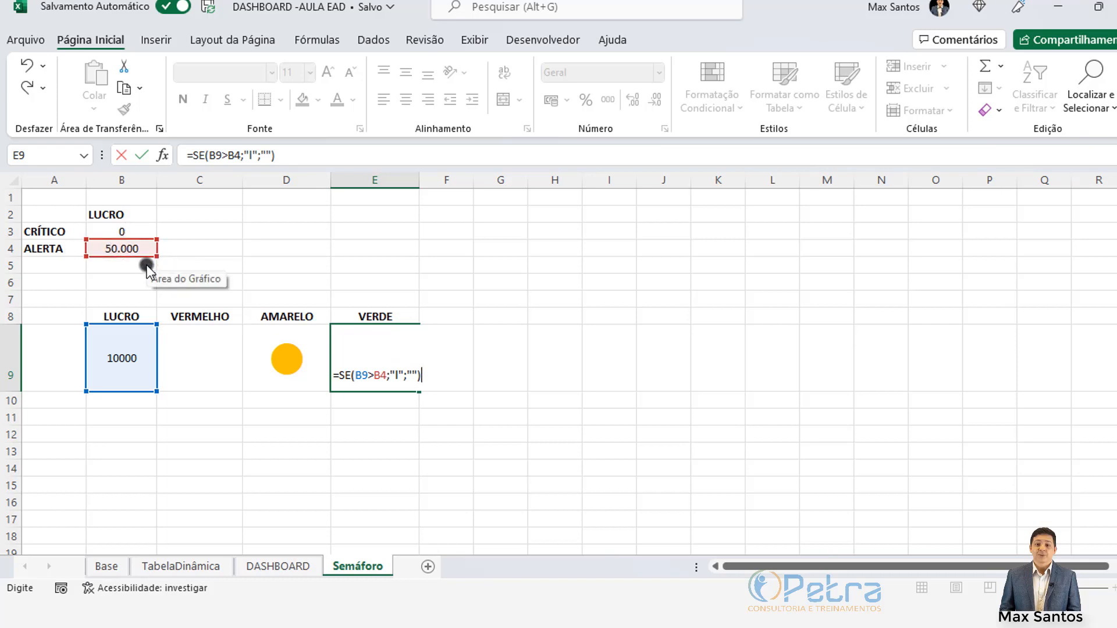
key("Return")
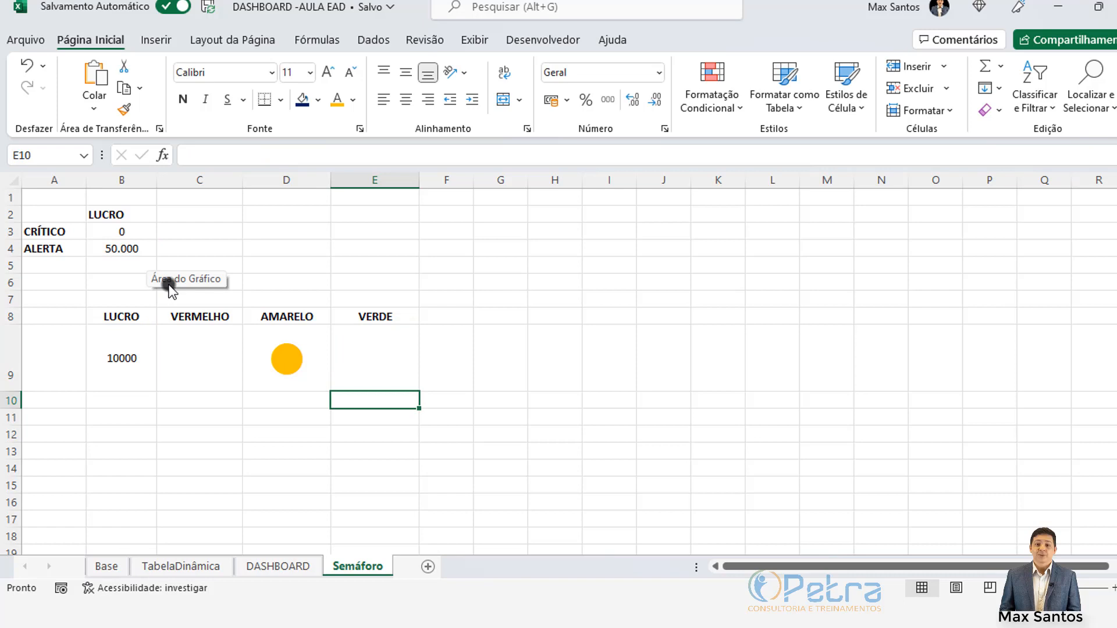
Set the LUCRO value in cell B9 to 51000 to test the VERDE formula
left_click(124, 367)
type("5")
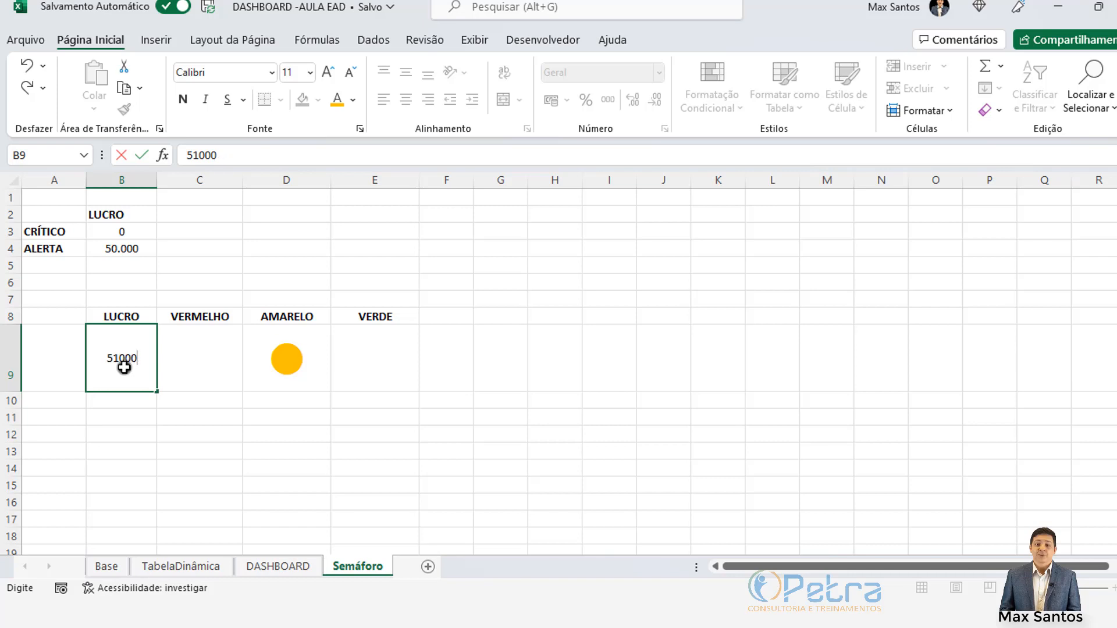
key("Return")
Centre the VERDE result in cell E9 horizontally and vertically, and change its font to Wingdings
left_click(389, 365)
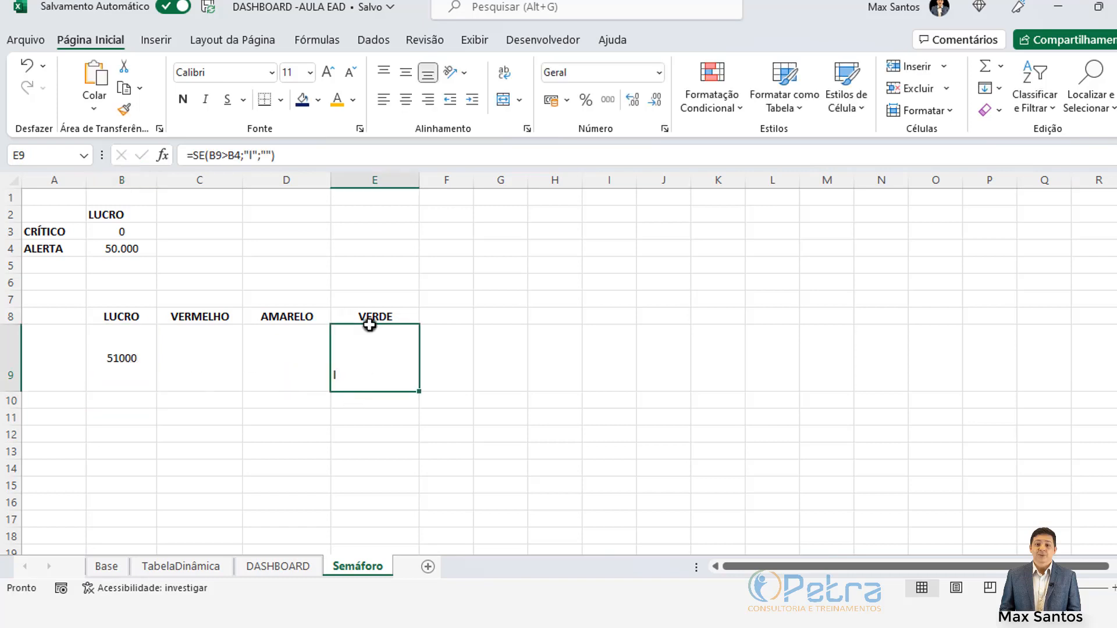
left_click(405, 99)
left_click(406, 71)
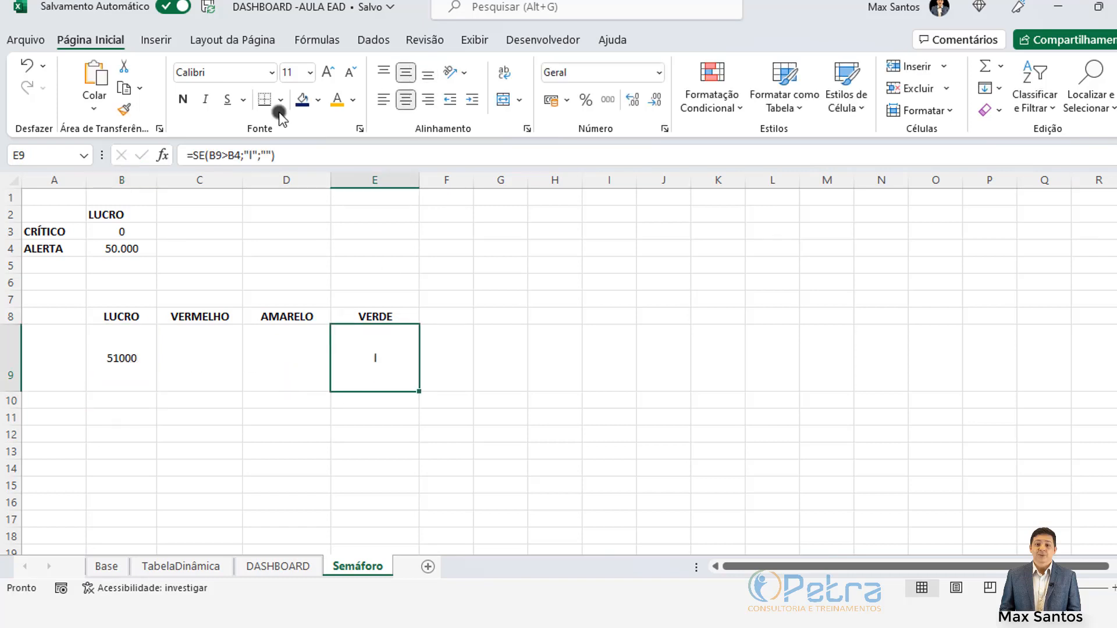
left_click(243, 74)
type("Wingdings")
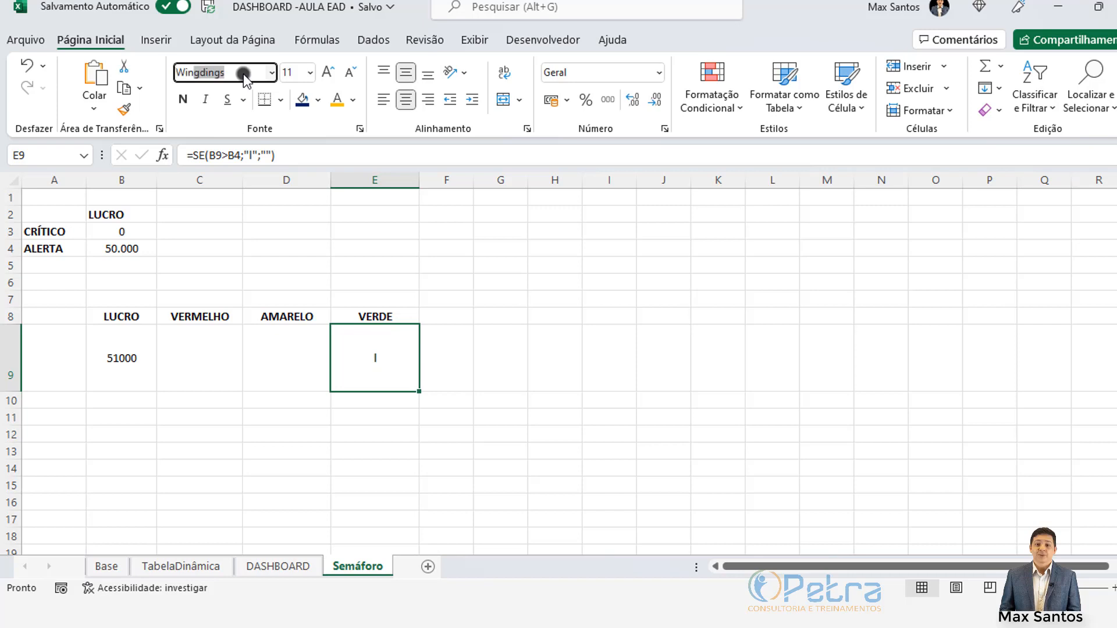
key("Return")
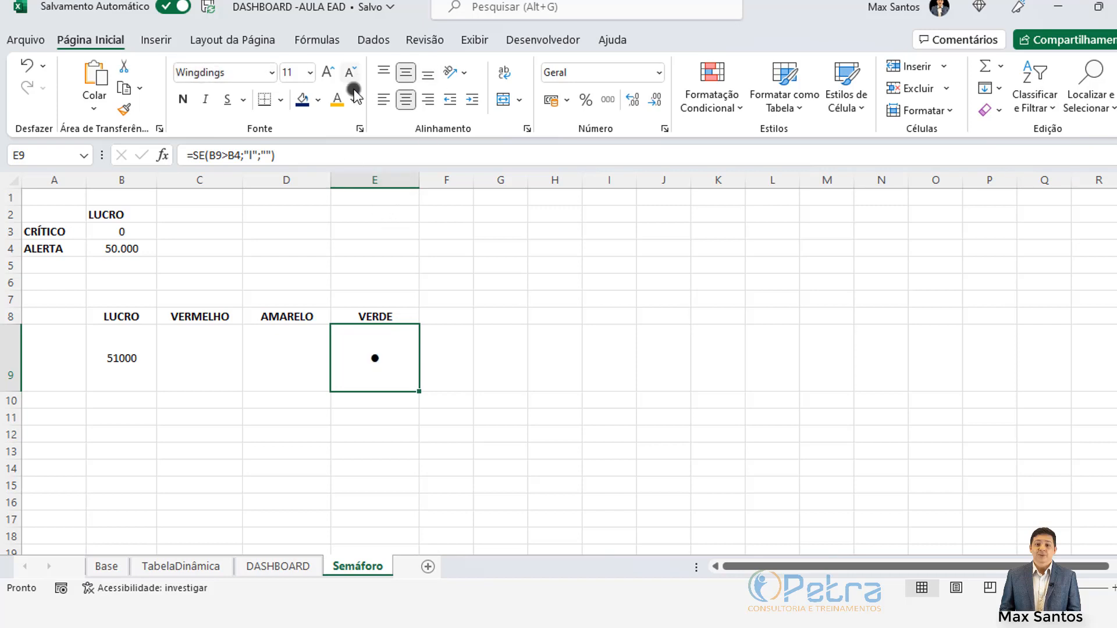
Set the circle symbol in cell E9 to size 48 and colour it the darkest theme green
left_click(285, 75)
type("48")
key("Return")
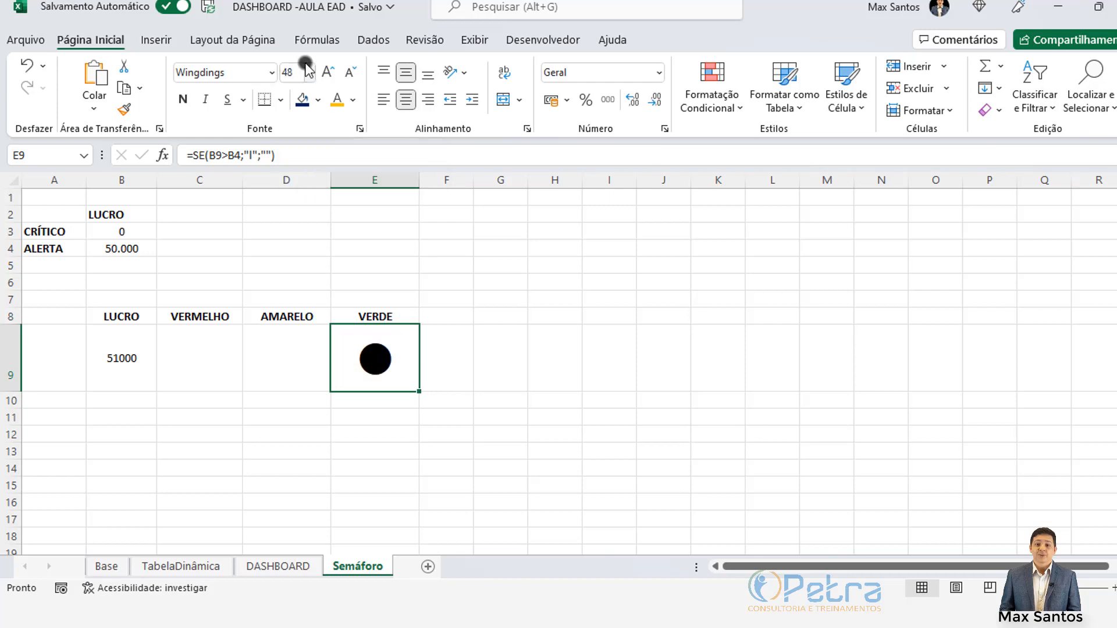
left_click(353, 100)
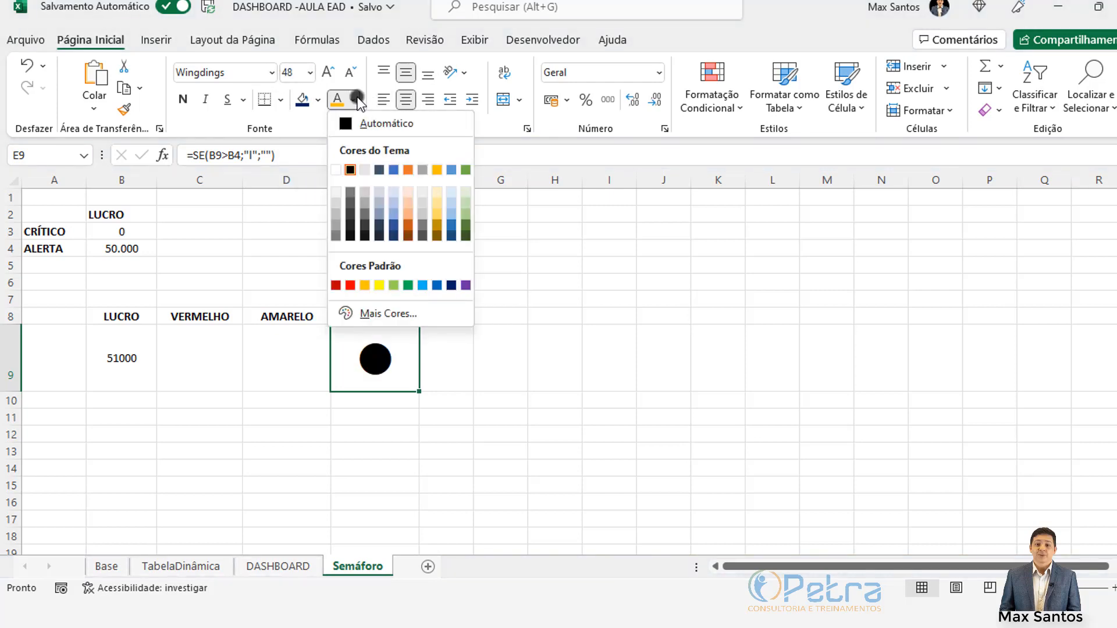
left_click(465, 235)
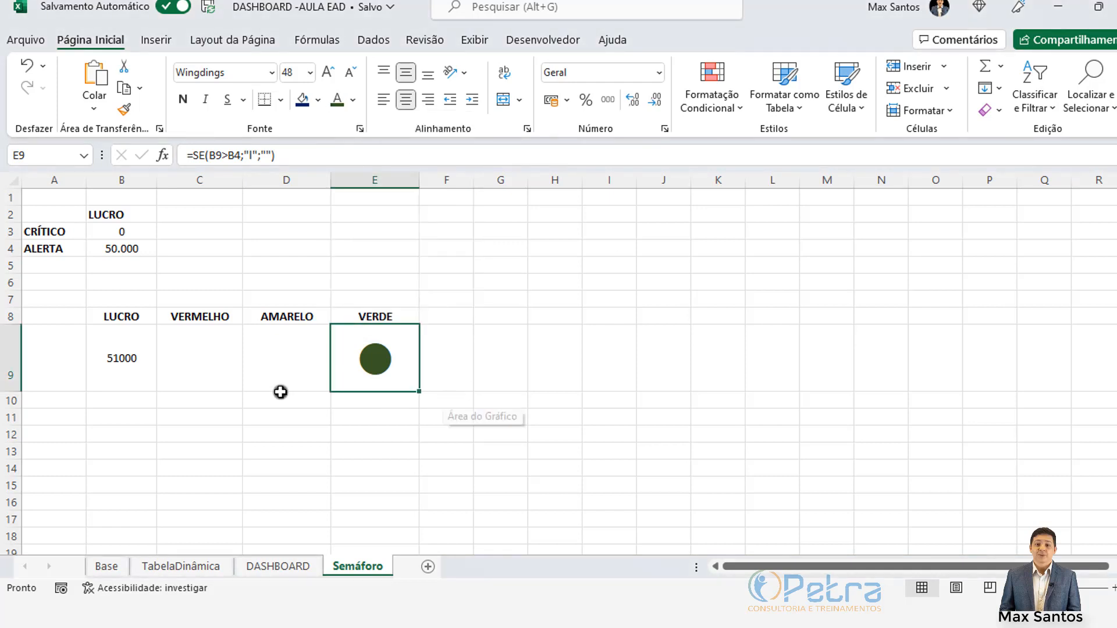
left_click(130, 365)
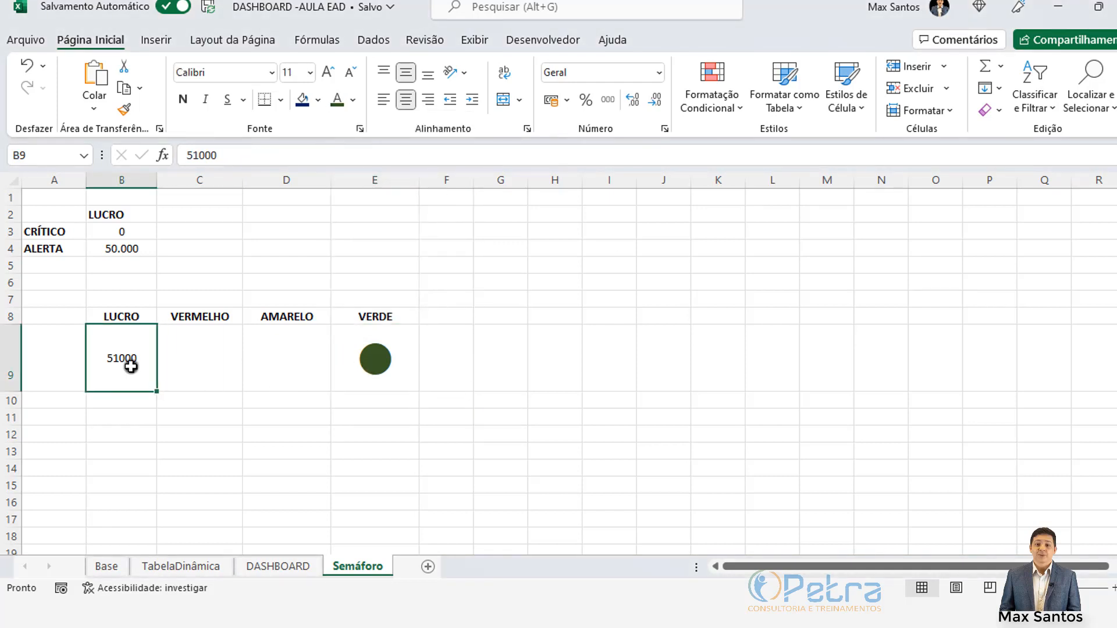
left_click(207, 363)
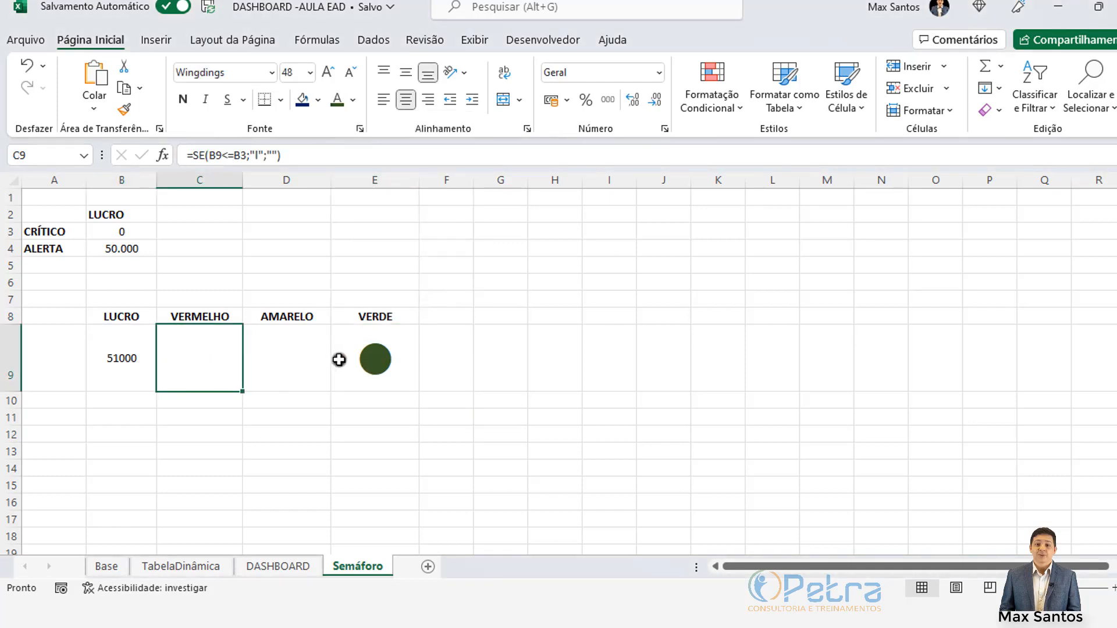
left_click(552, 285)
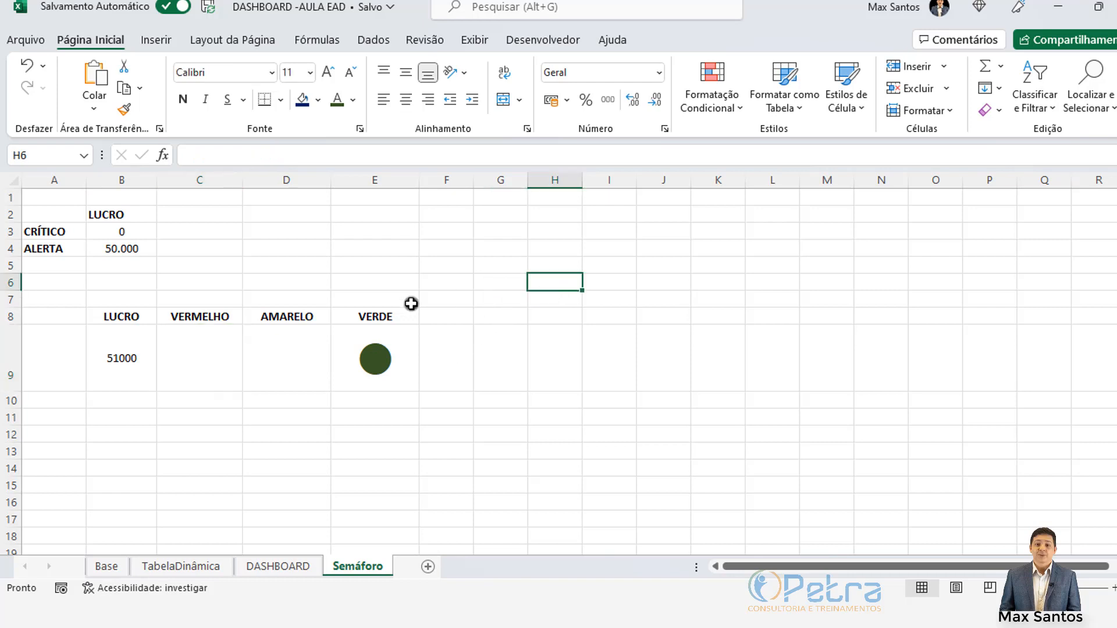
Test all three lights by setting the LUCRO value in cell B9 to -25, 2000 and 100000 in turn
left_click(124, 365)
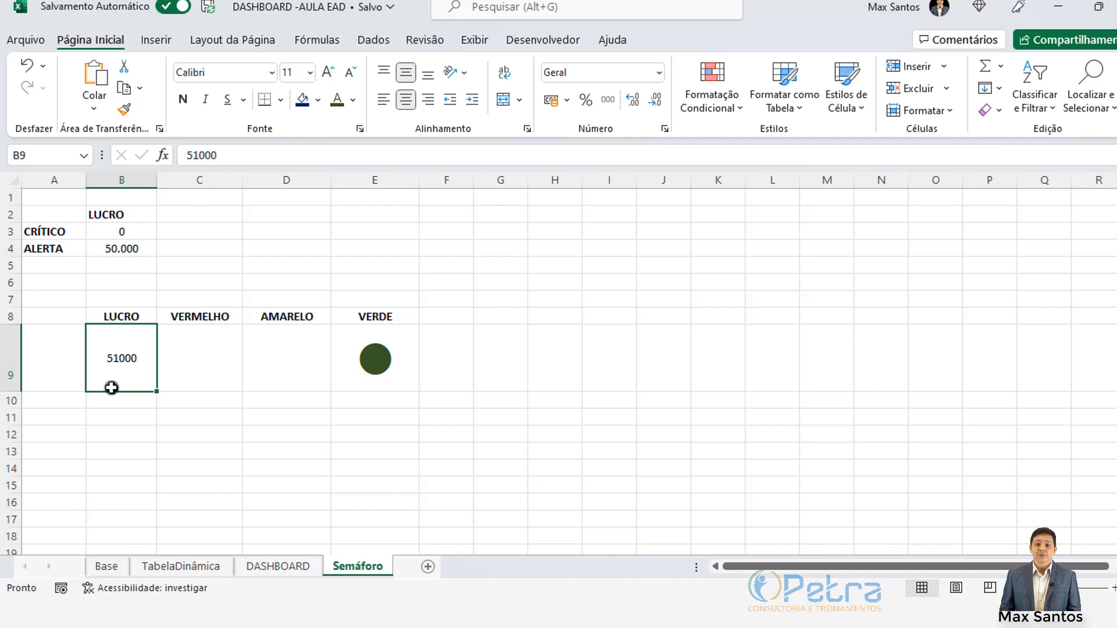
type("-25")
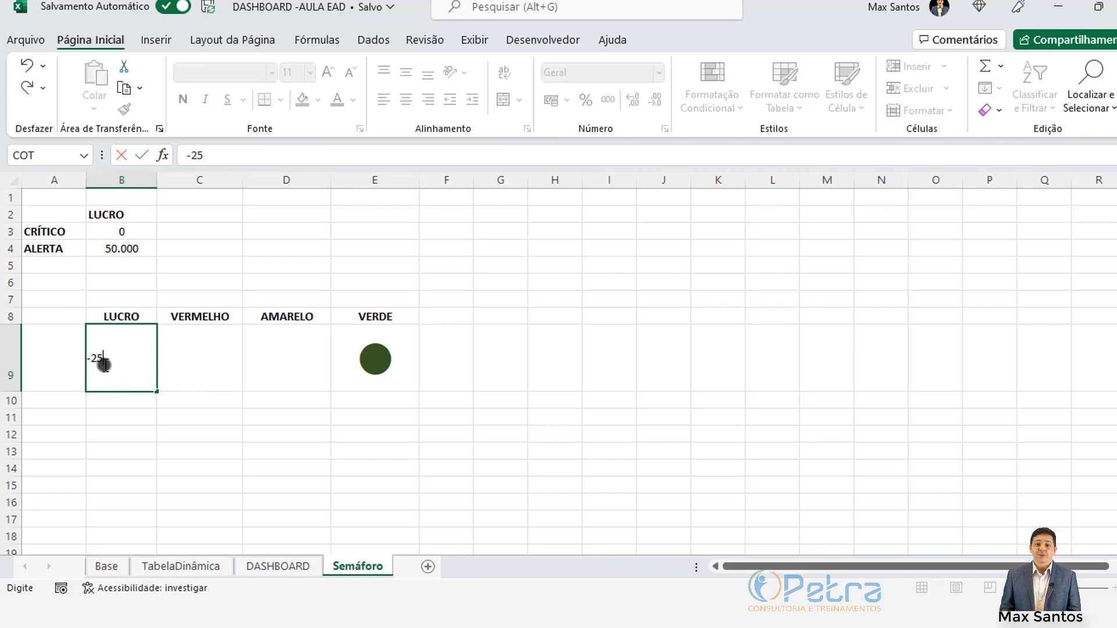
key("Return")
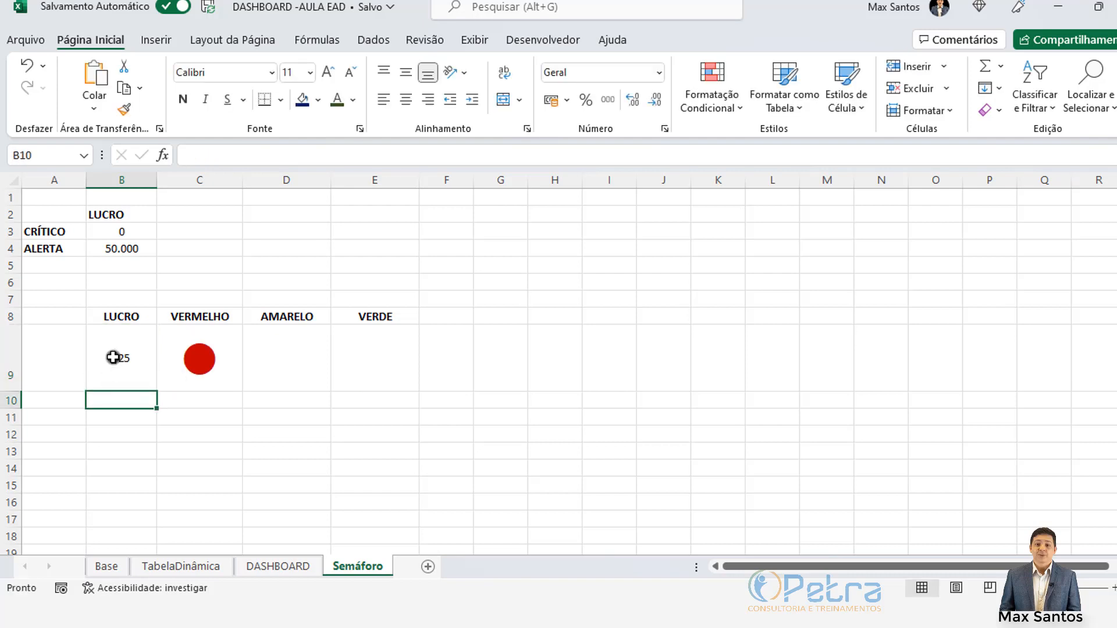
left_click(114, 363)
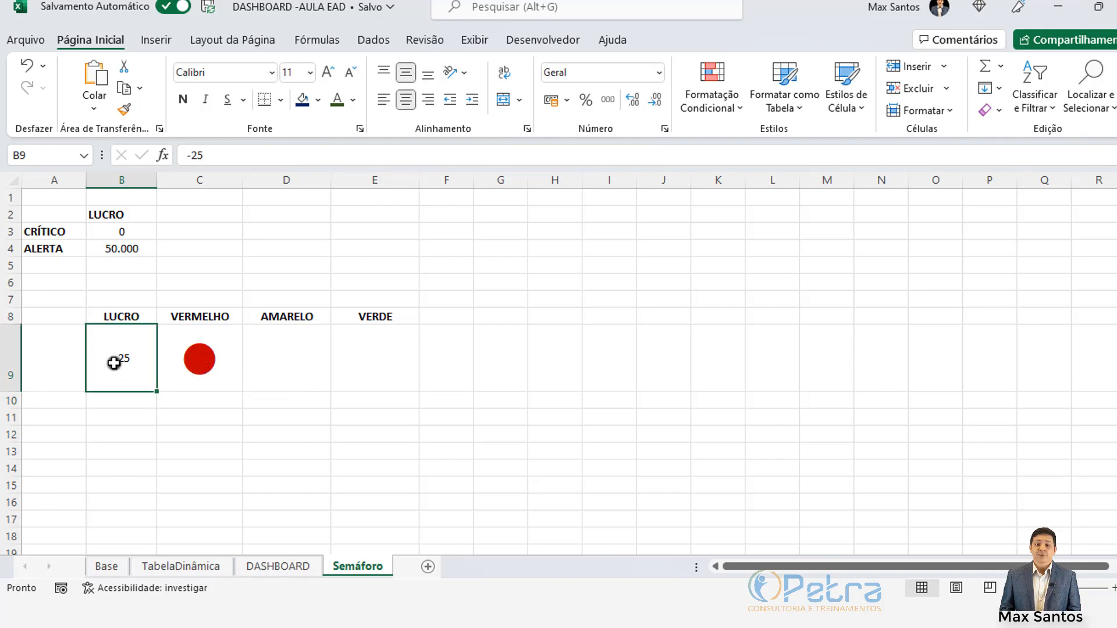
type("20")
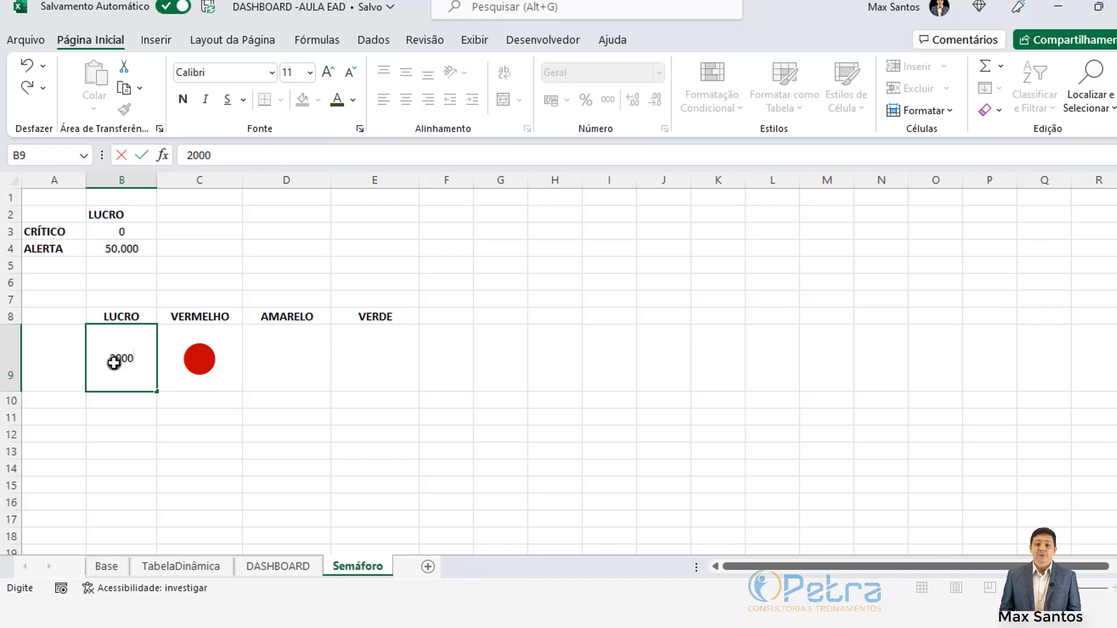
type("00")
key("Return")
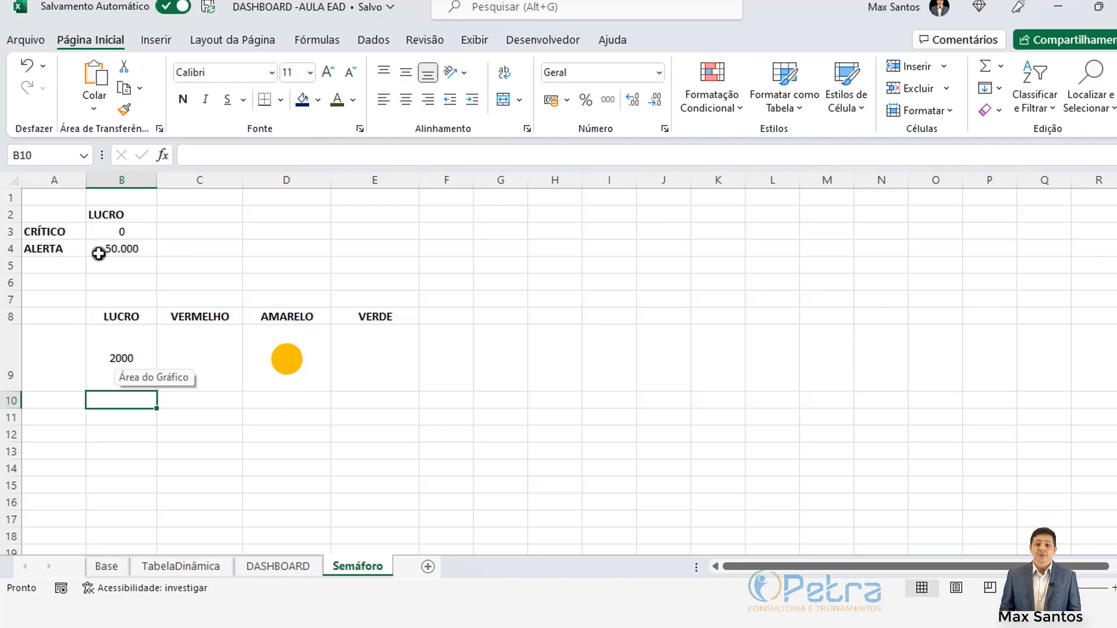
left_click(136, 357)
type("1")
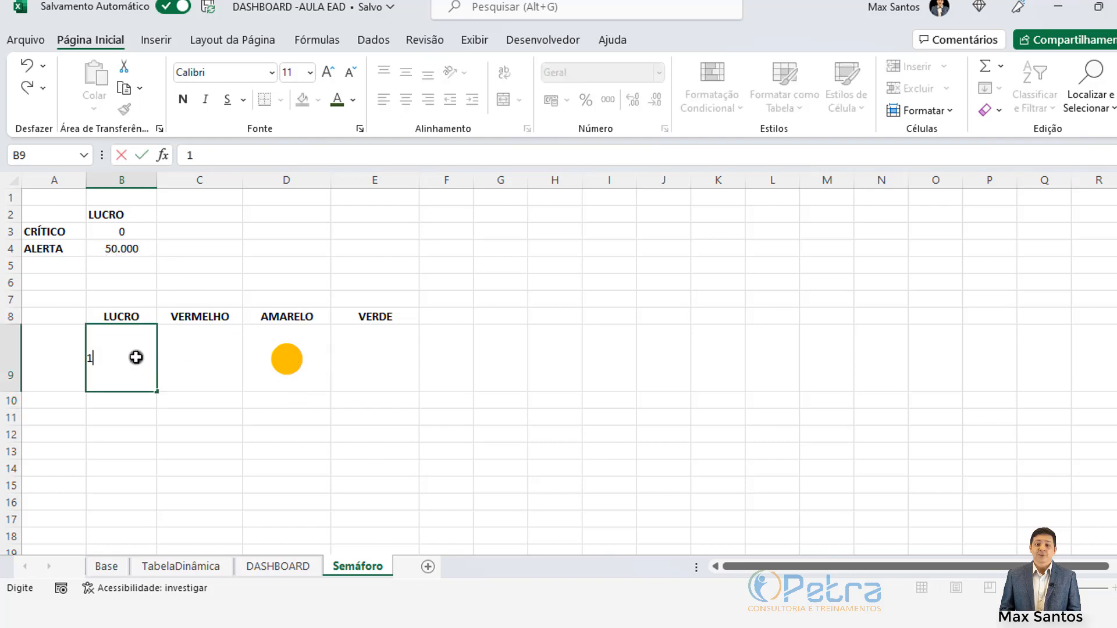
key("Return")
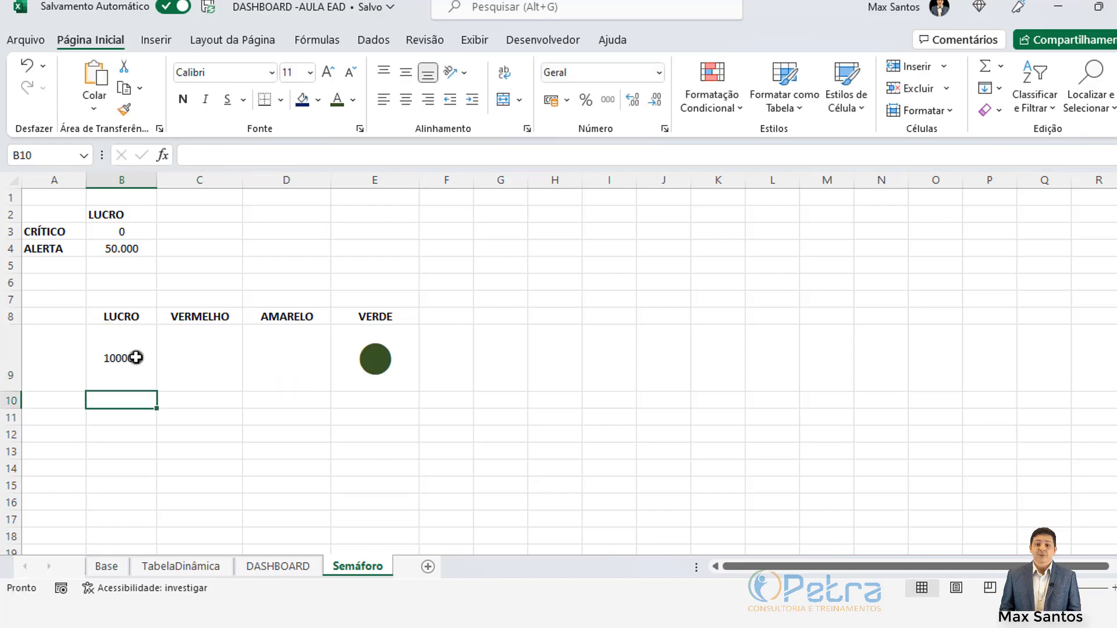
left_click(374, 357)
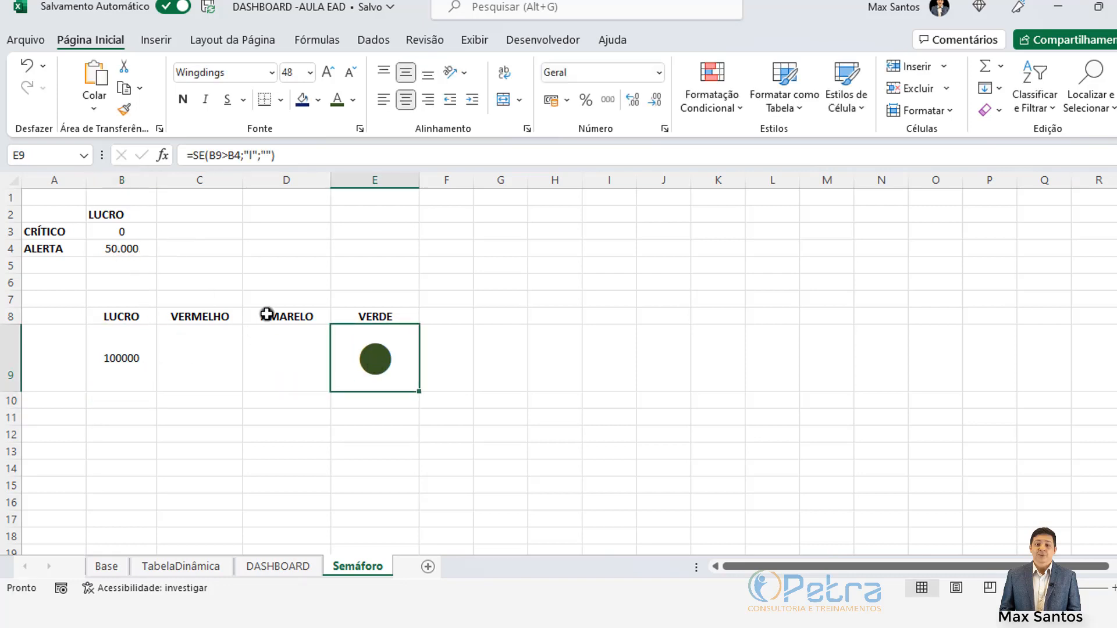
left_click(458, 335)
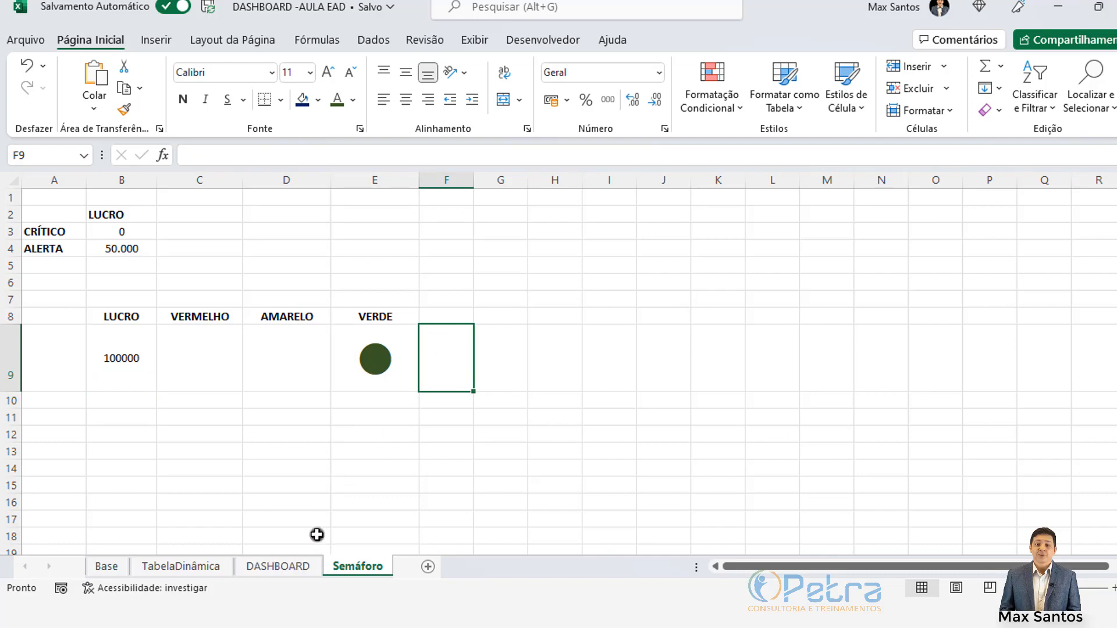
left_click(211, 359)
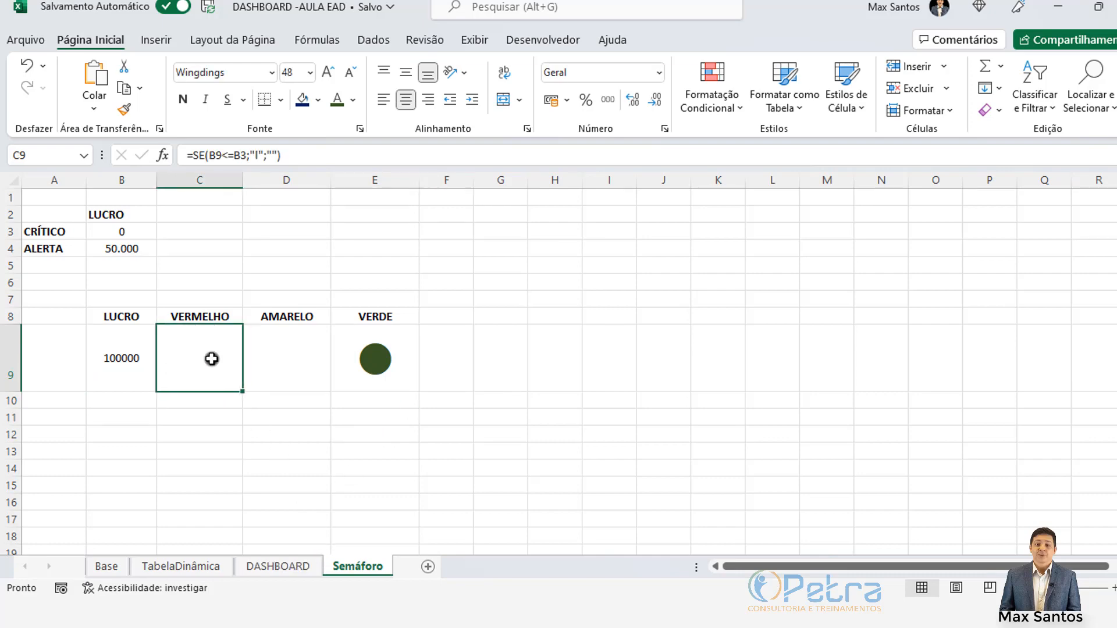
Open the DASHBOARD sheet and select the traffic light image below the FATURAMENTO MENSAL chart
left_click(291, 570)
left_click(600, 474)
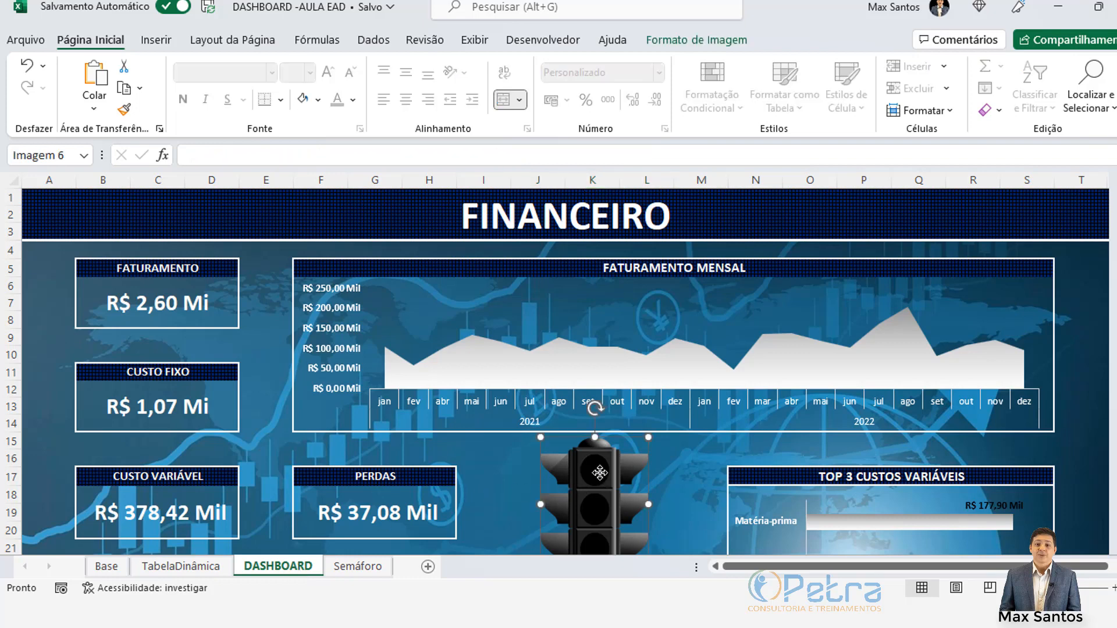